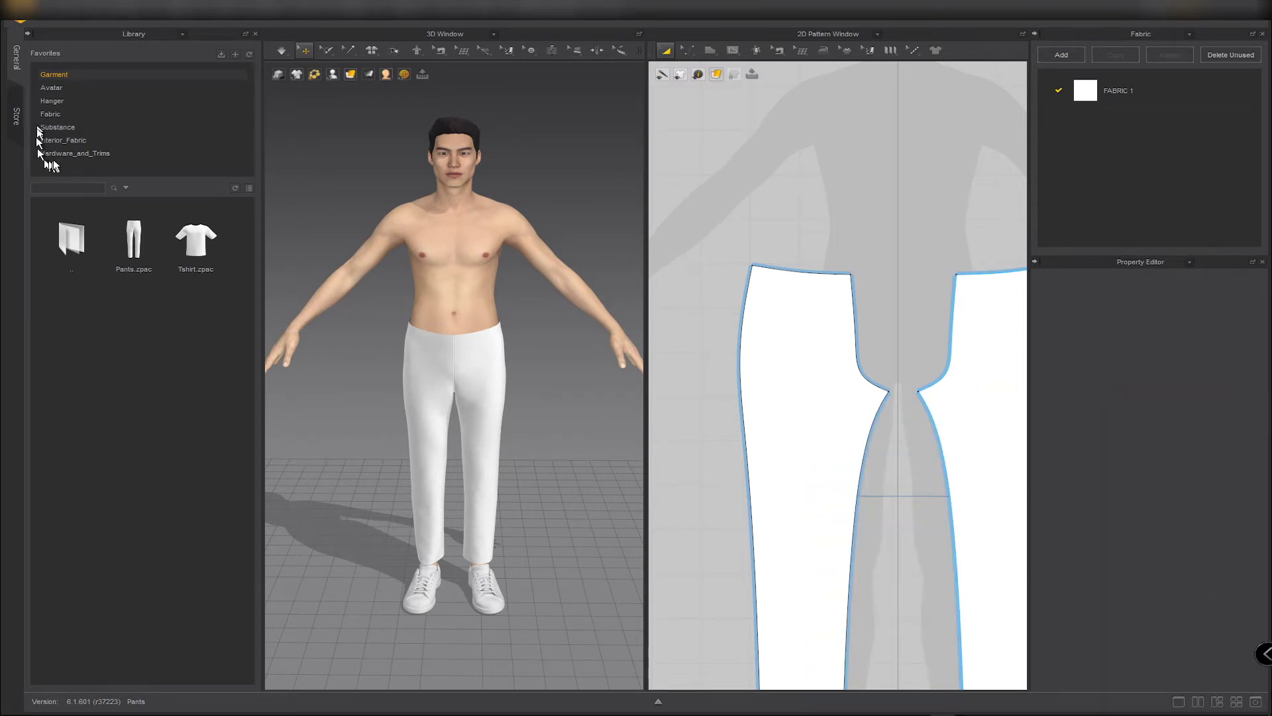
Look through the library's Avatar presets, including the Male_V2 folder, and return to the Garment presets to locate Pants.zpac.
click(47, 88)
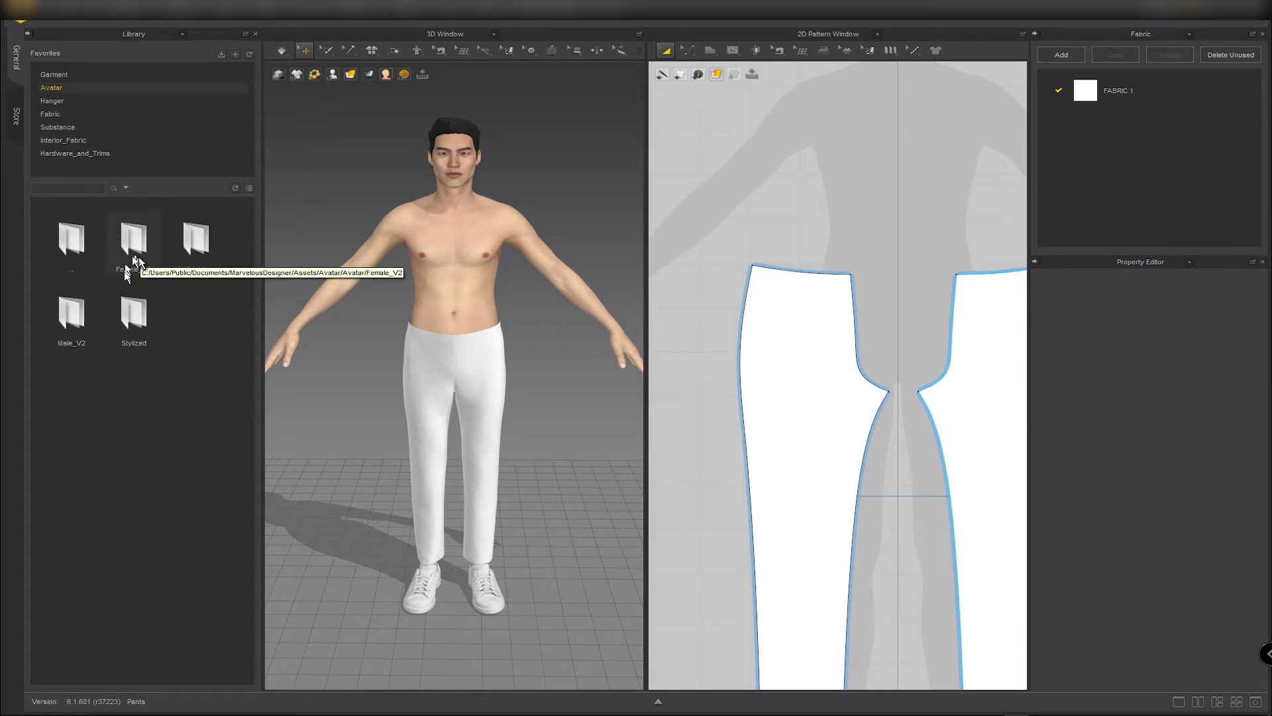
double_click(69, 315)
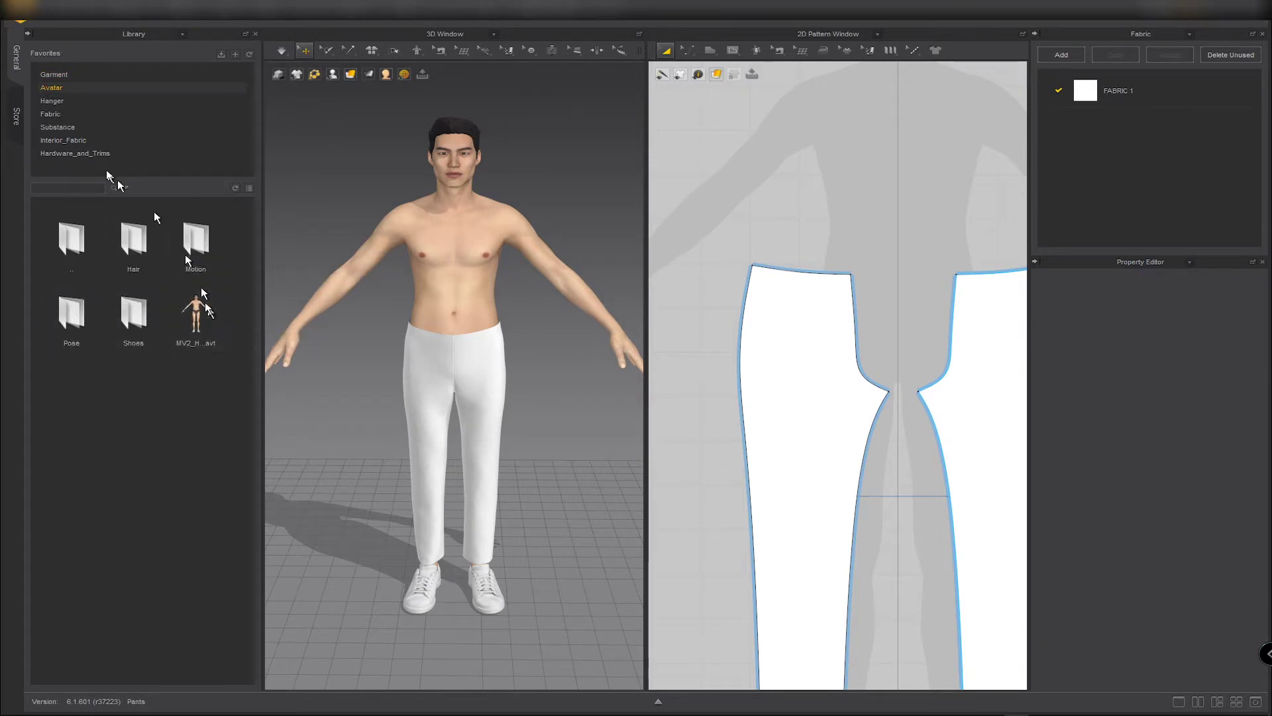
click(56, 76)
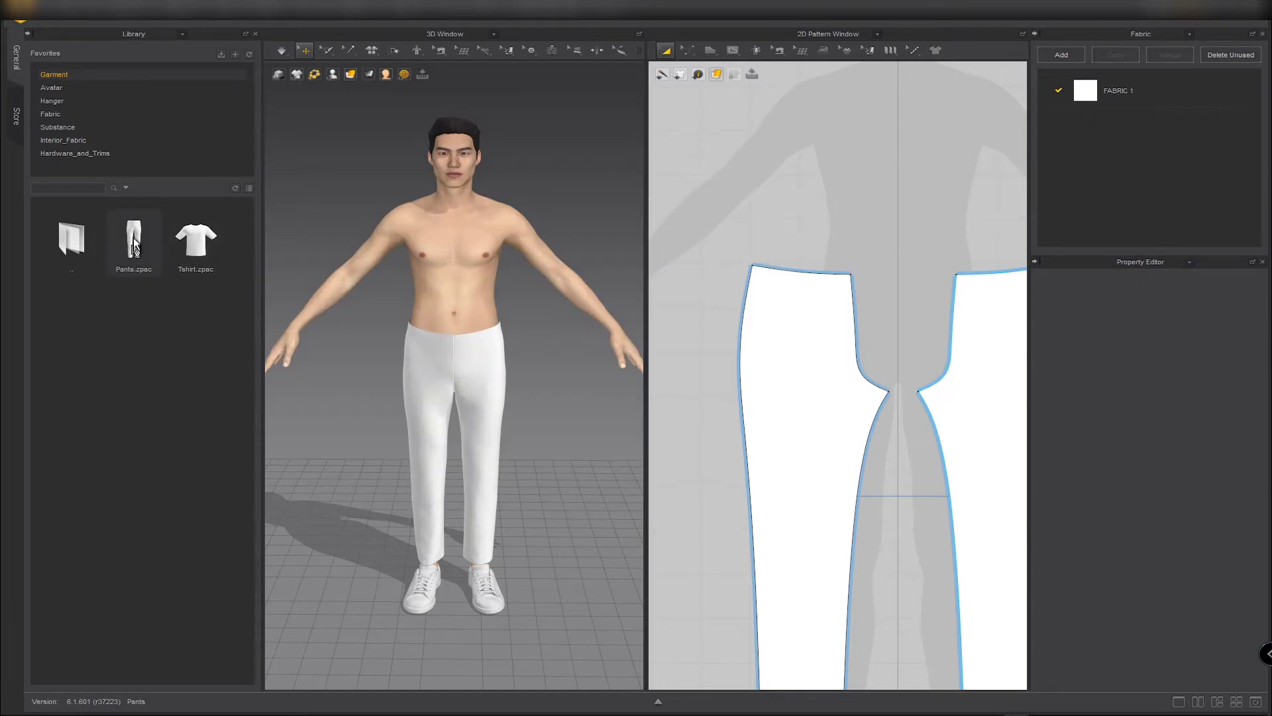
mouse_move(134, 244)
Examine the white pants on the avatar and all of their flat pattern pieces in the 2D pattern view.
scroll(457, 312, down, 2)
scroll(444, 365, up, 6)
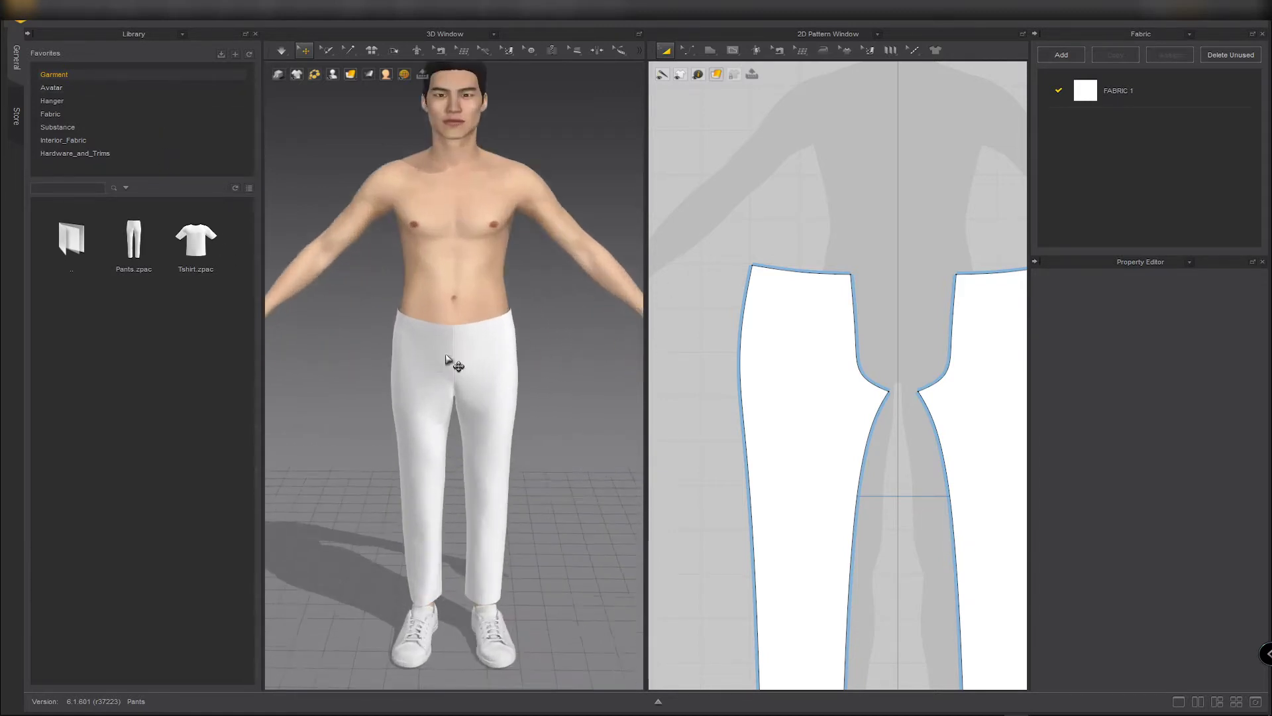
scroll(441, 360, down, 4)
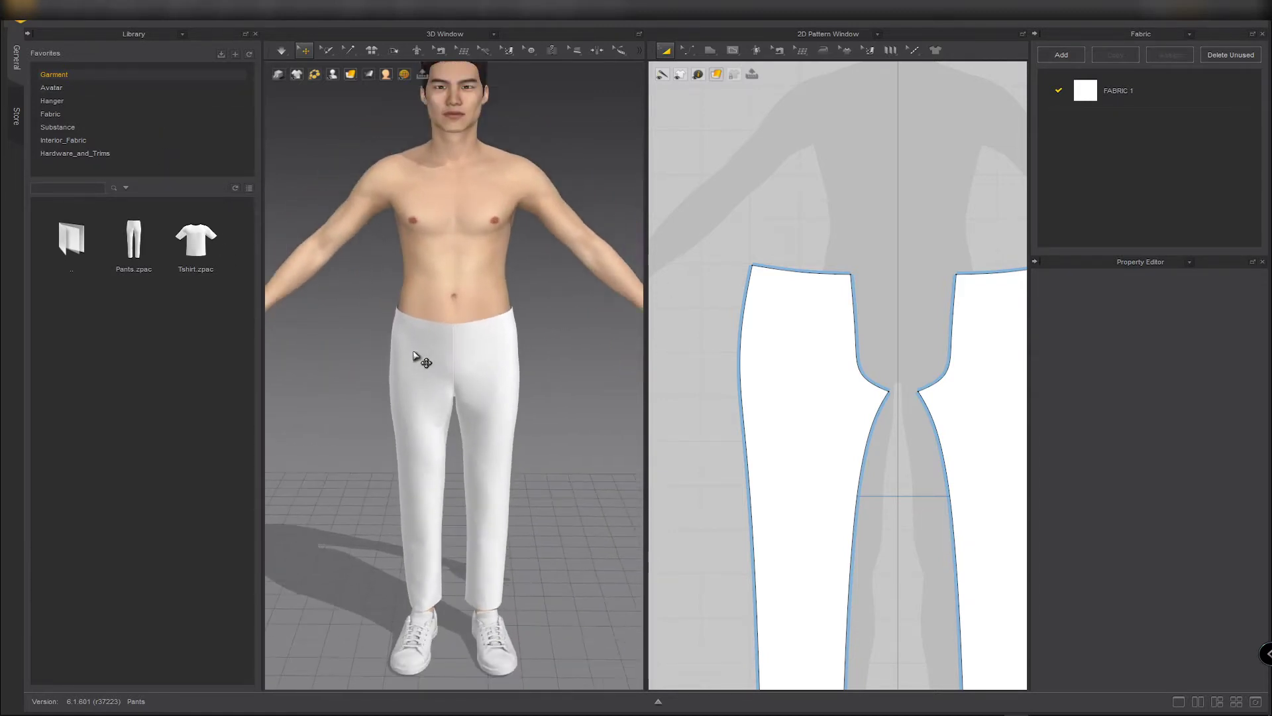
scroll(848, 341, down, 3)
middle_drag(880, 360, 738, 352)
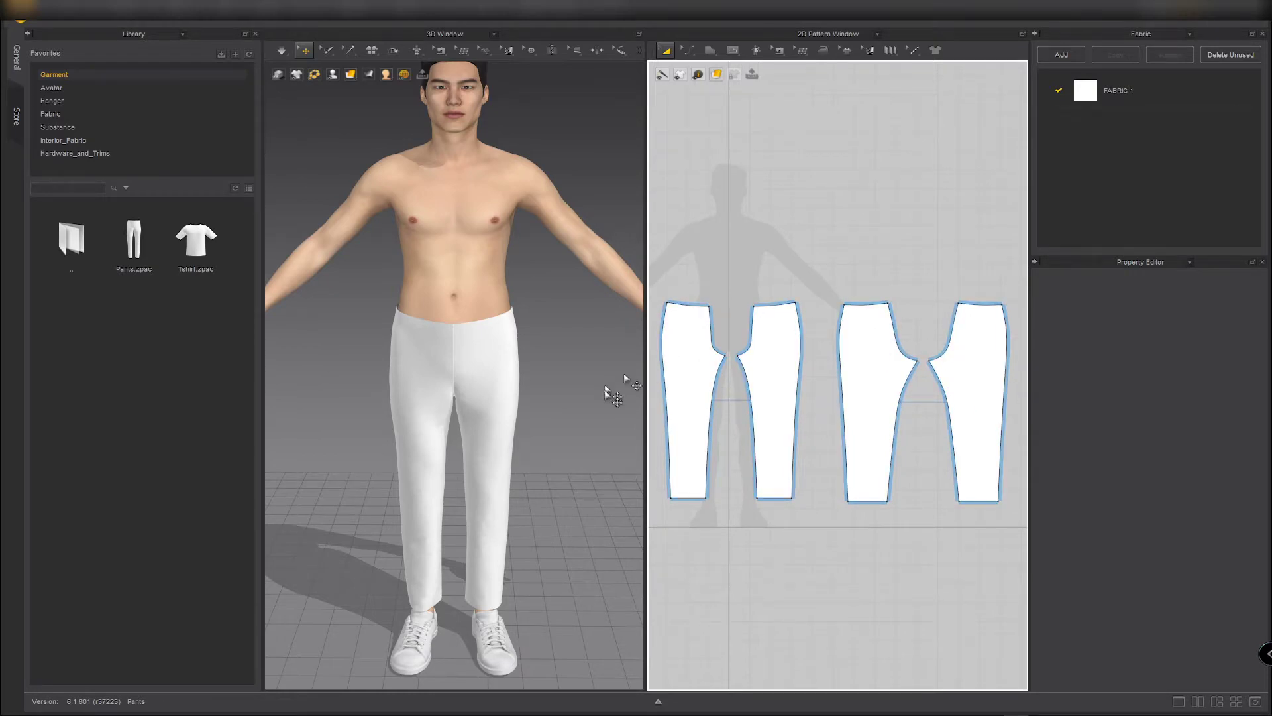
Switch to the web browser, reopen Pinterest's 100 Marvelous Designer Patterns ideas board from the Google results, and look over the garment pattern references.
key(alt+Tab)
key(alt+Tab)
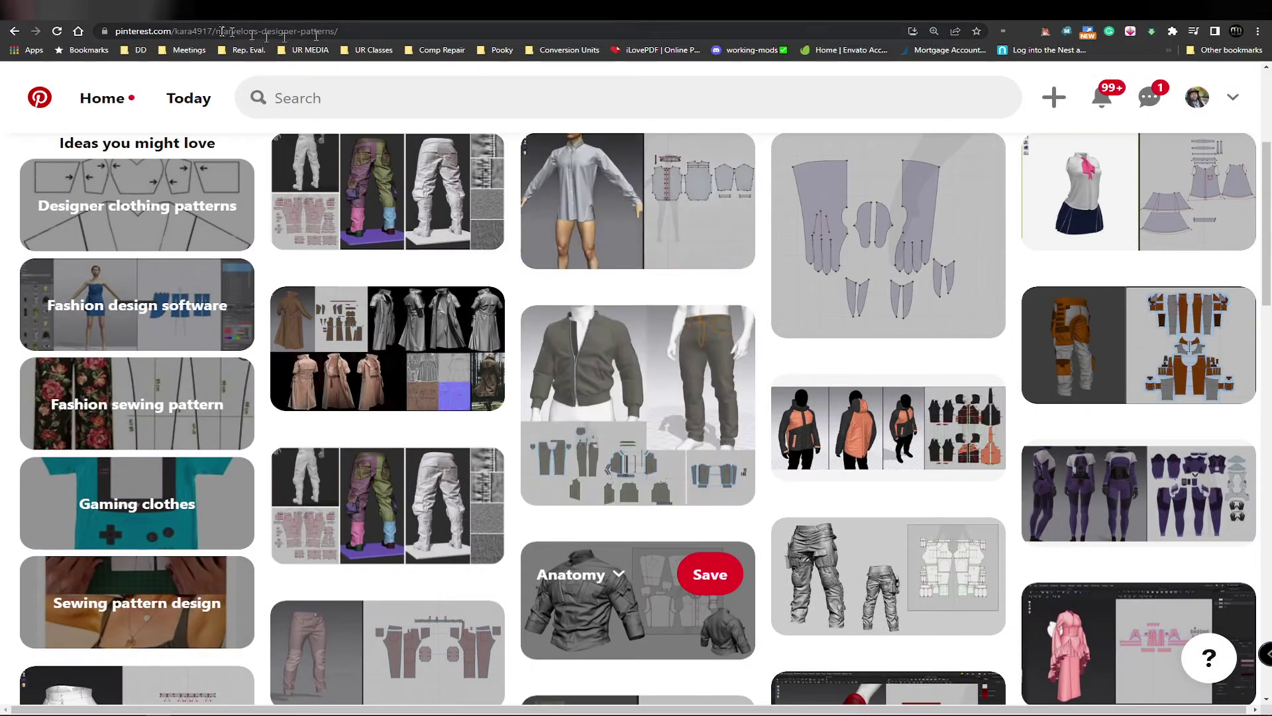
click(13, 31)
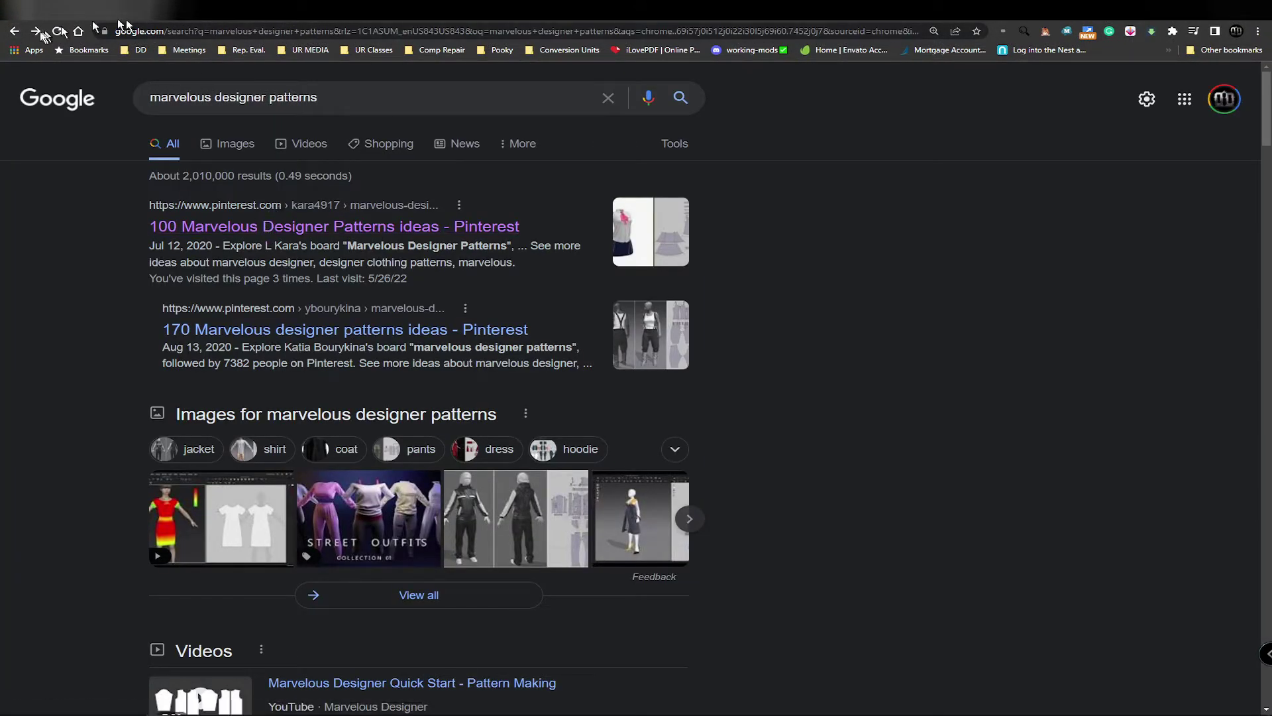
click(230, 231)
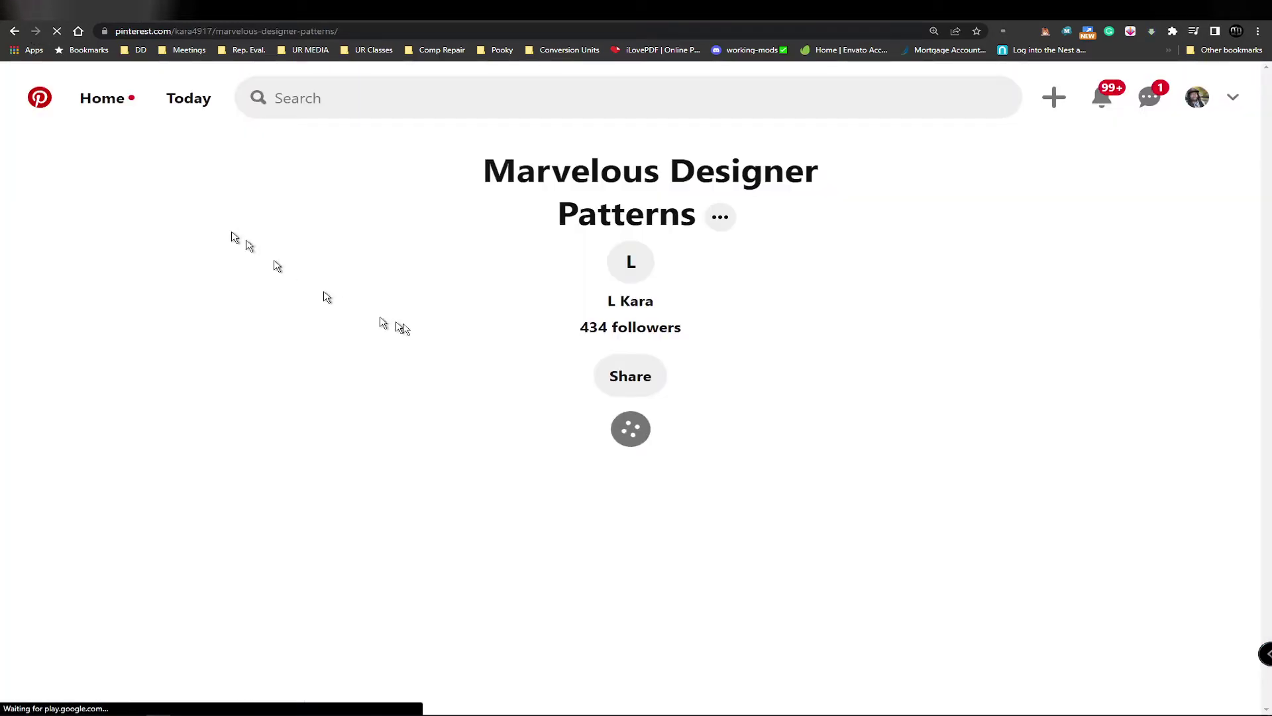
scroll(662, 371, down, 4)
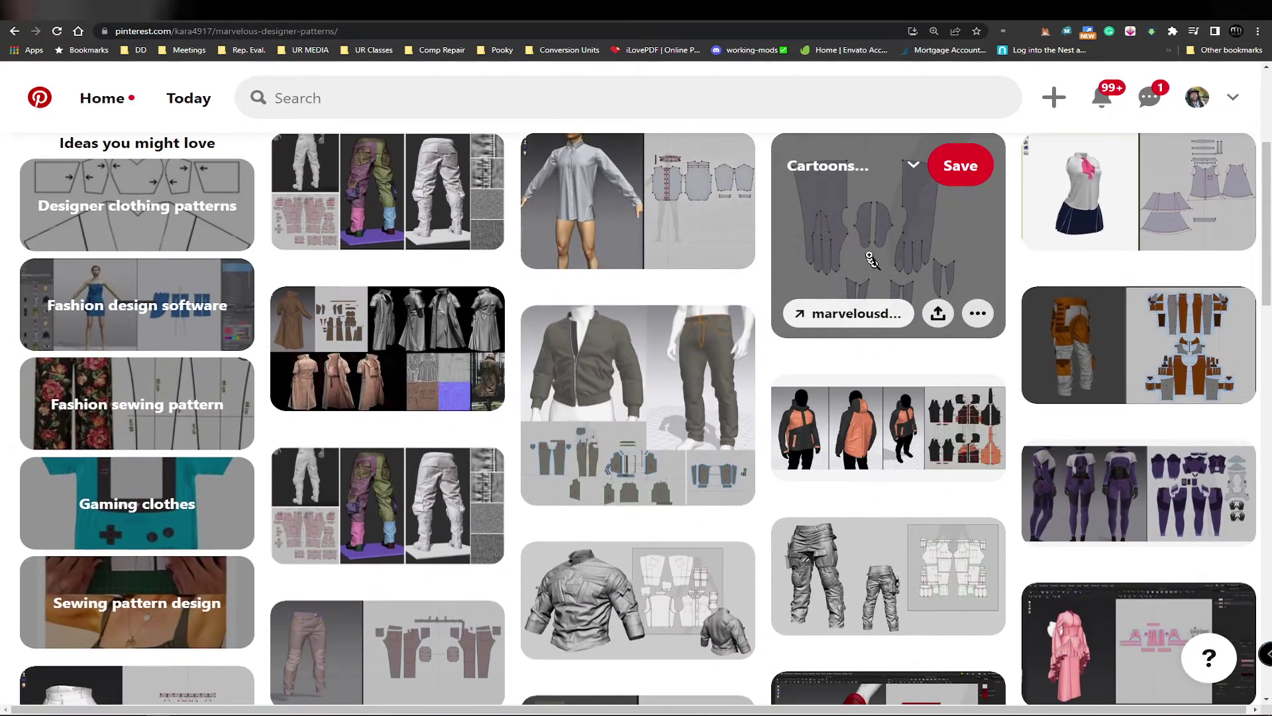
click(872, 261)
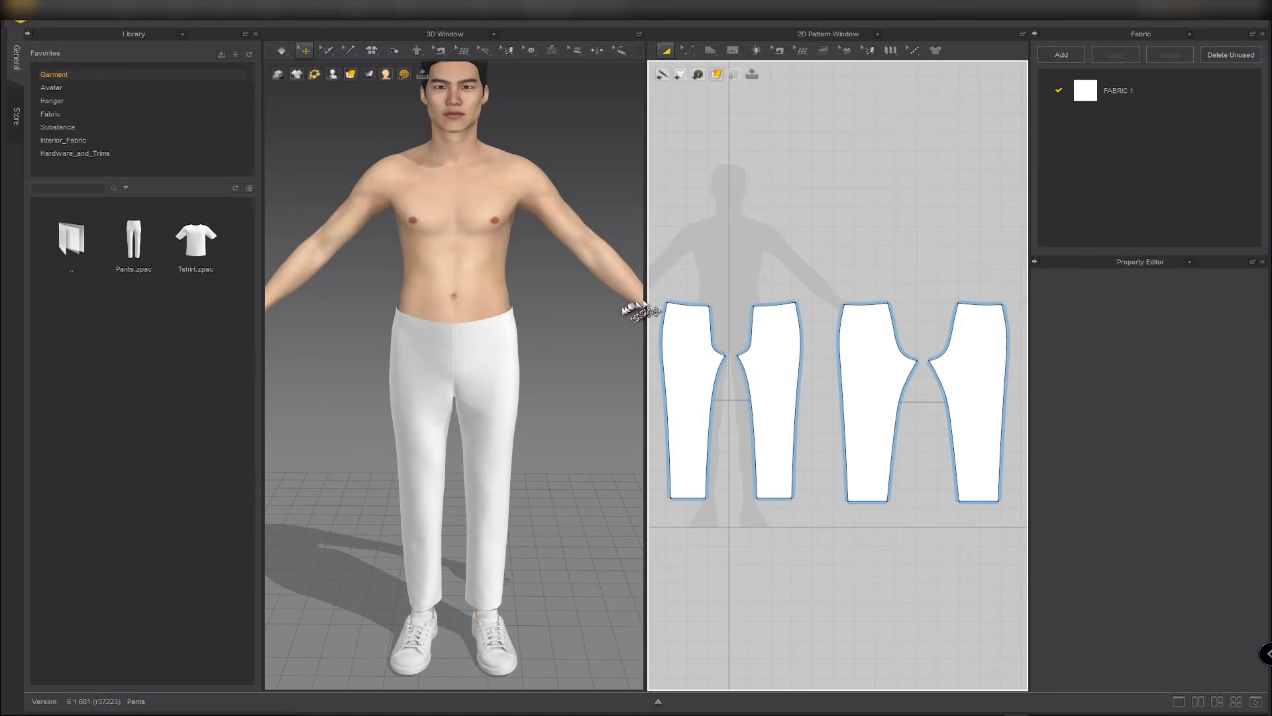
Switch back to Marvelous Designer and examine the front hip and waist area of the pants where a pocket would sit.
scroll(681, 336, up, 5)
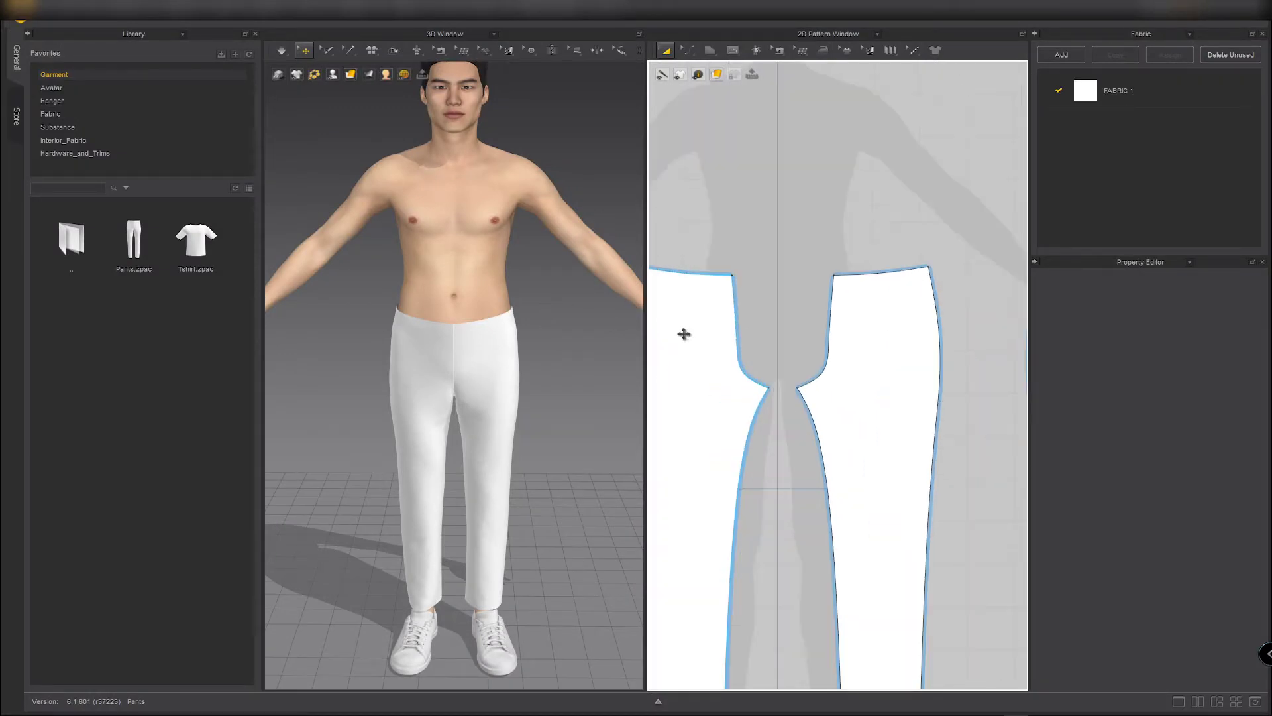
mouse_move(458, 387)
right_down()
mouse_move(441, 362)
mouse_move(455, 367)
right_up()
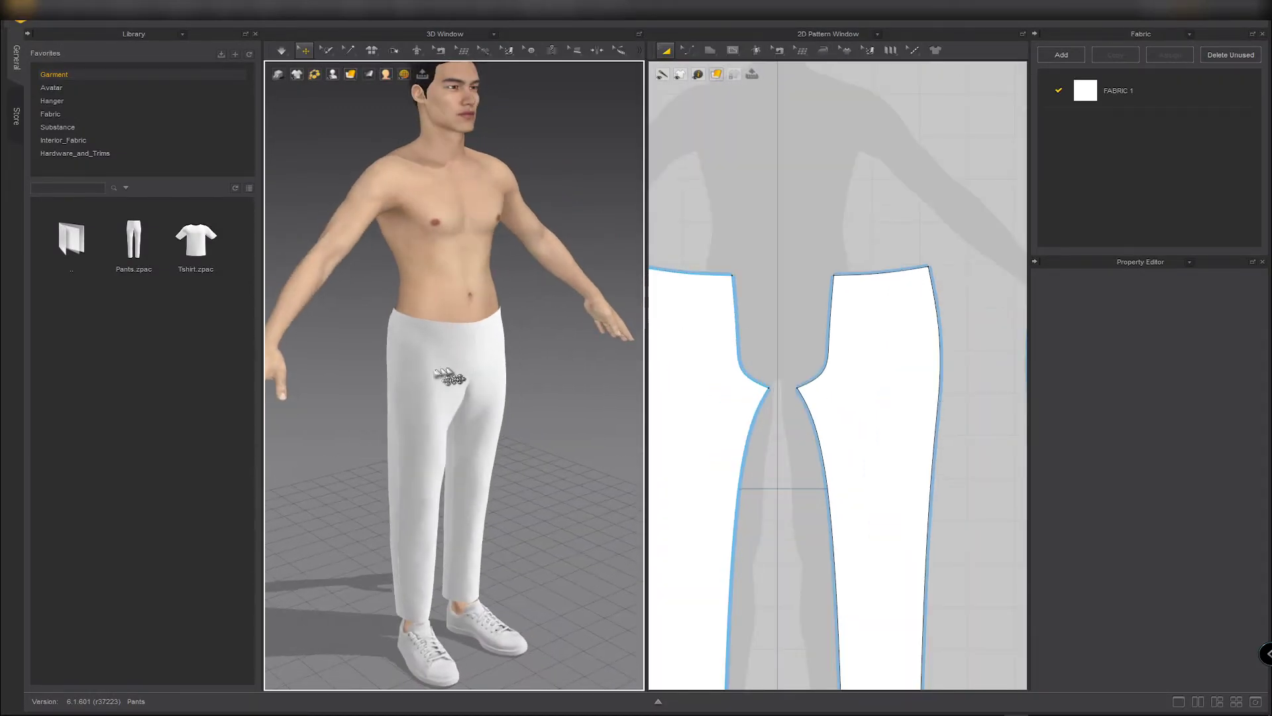
scroll(450, 378, up, 6)
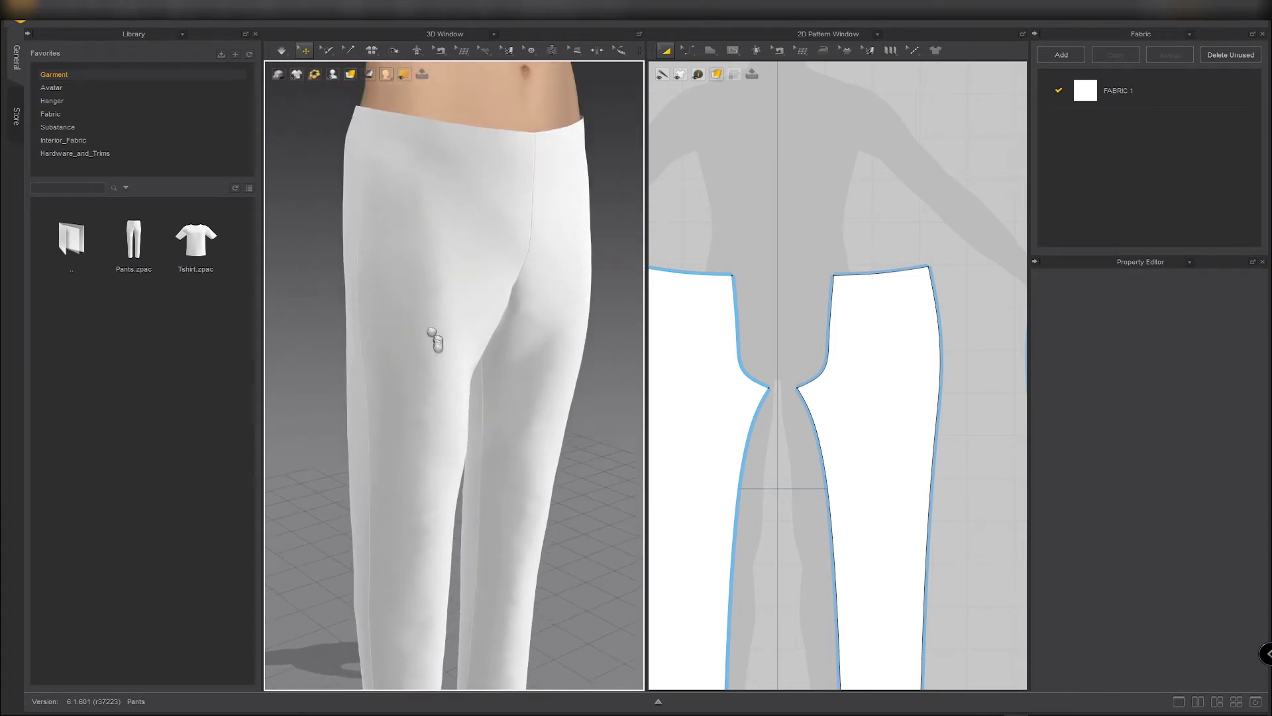
middle_drag(434, 336, 496, 442)
scroll(430, 325, up, 2)
middle_drag(426, 267, 382, 302)
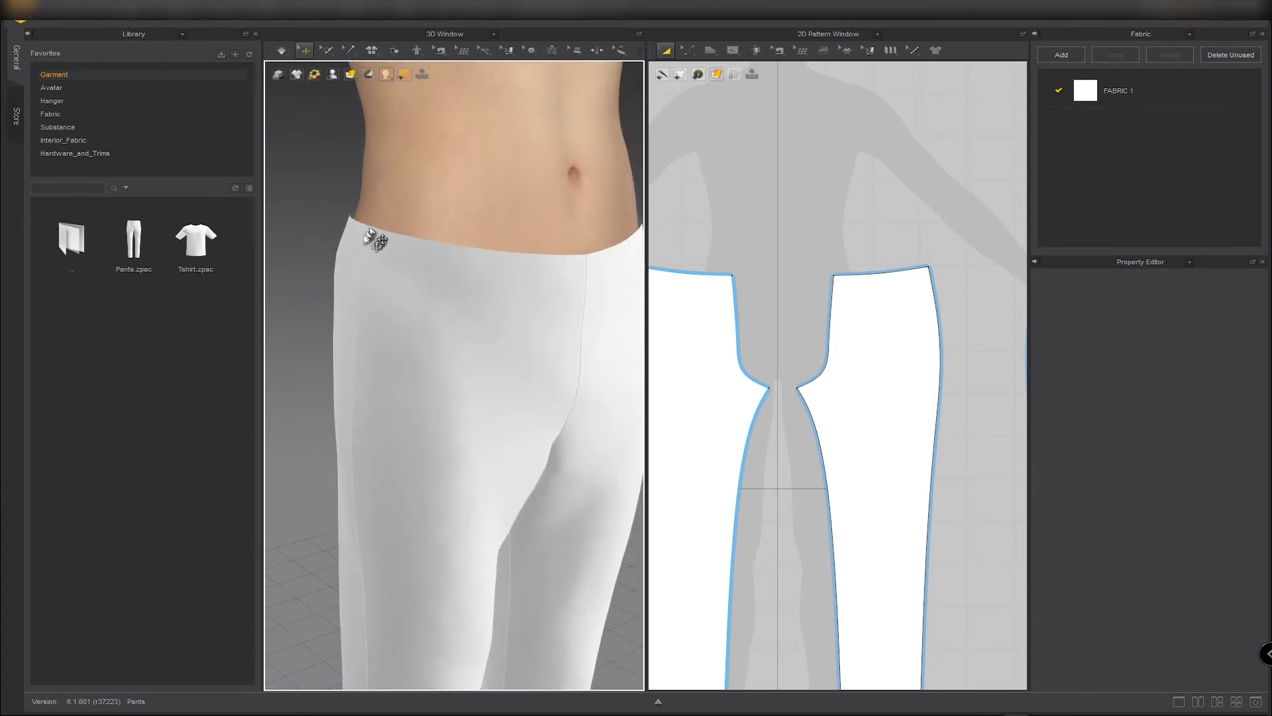
right_drag(392, 279, 388, 321)
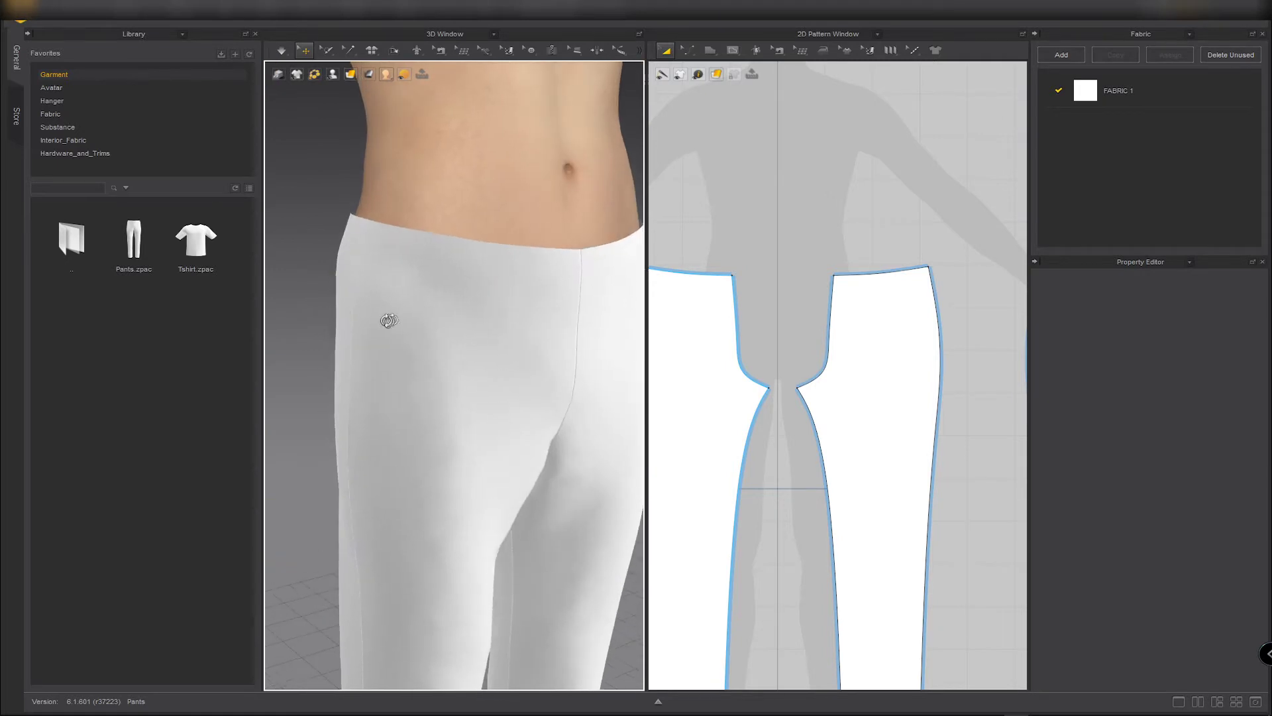
Draw a diagonal internal line about 265 mm long from the waistline to the outer side seam of the front pants pattern.
scroll(742, 311, up, 5)
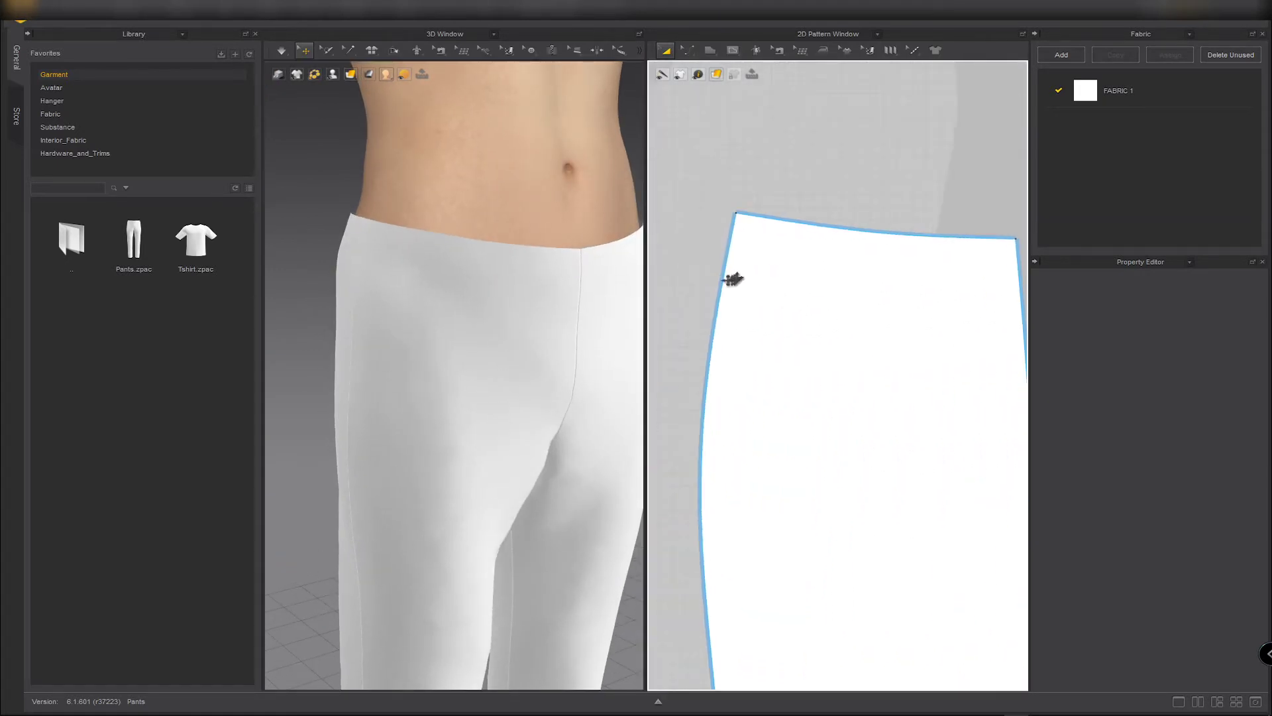
scroll(725, 279, down, 1)
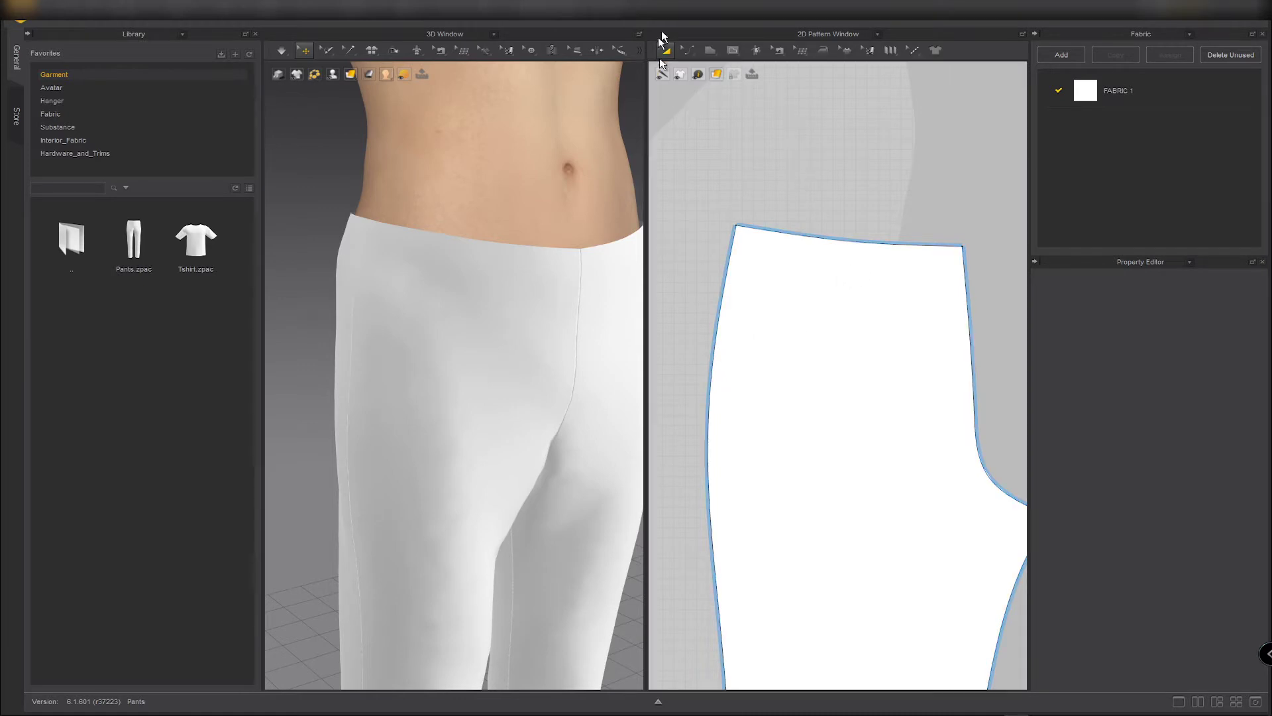
click(708, 53)
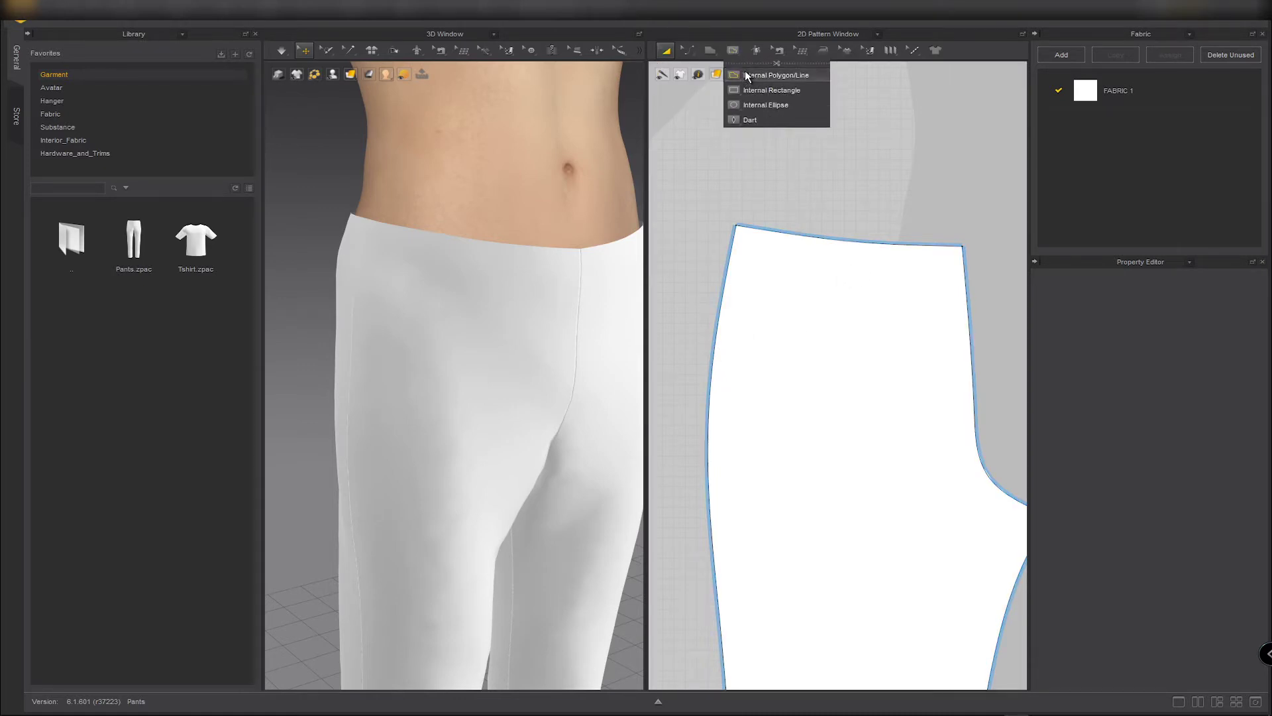
click(745, 70)
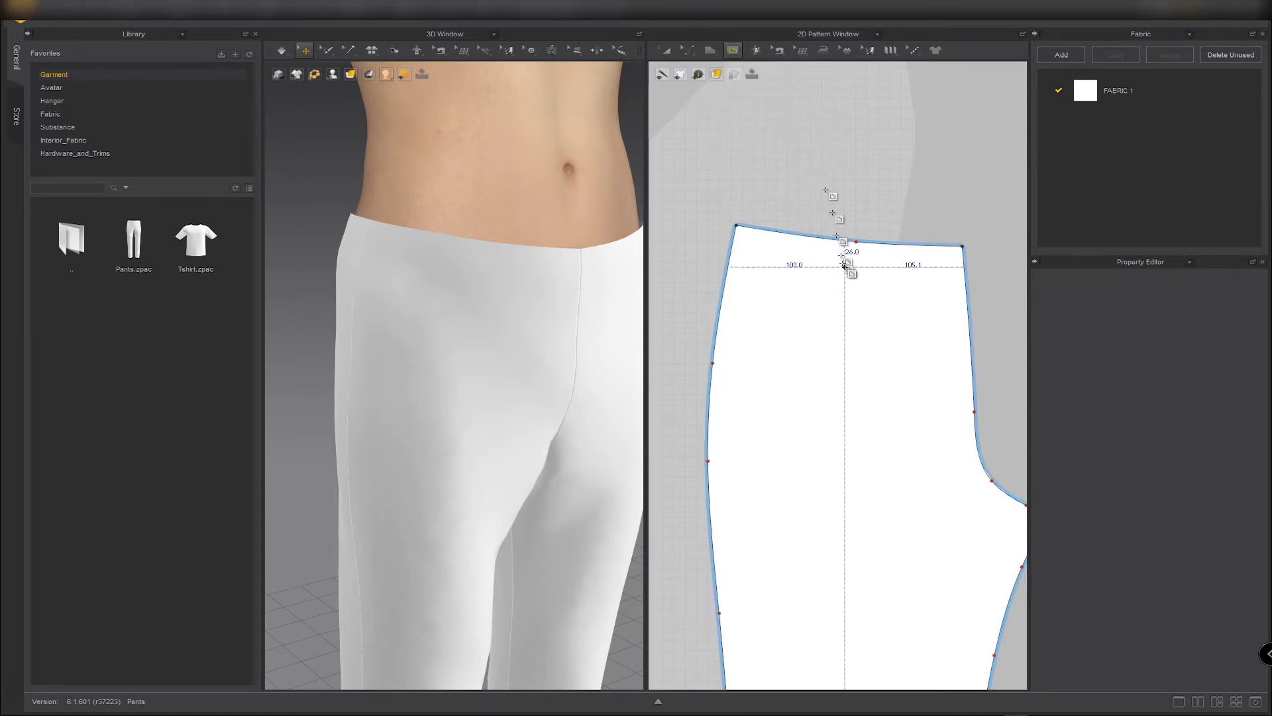
click(909, 245)
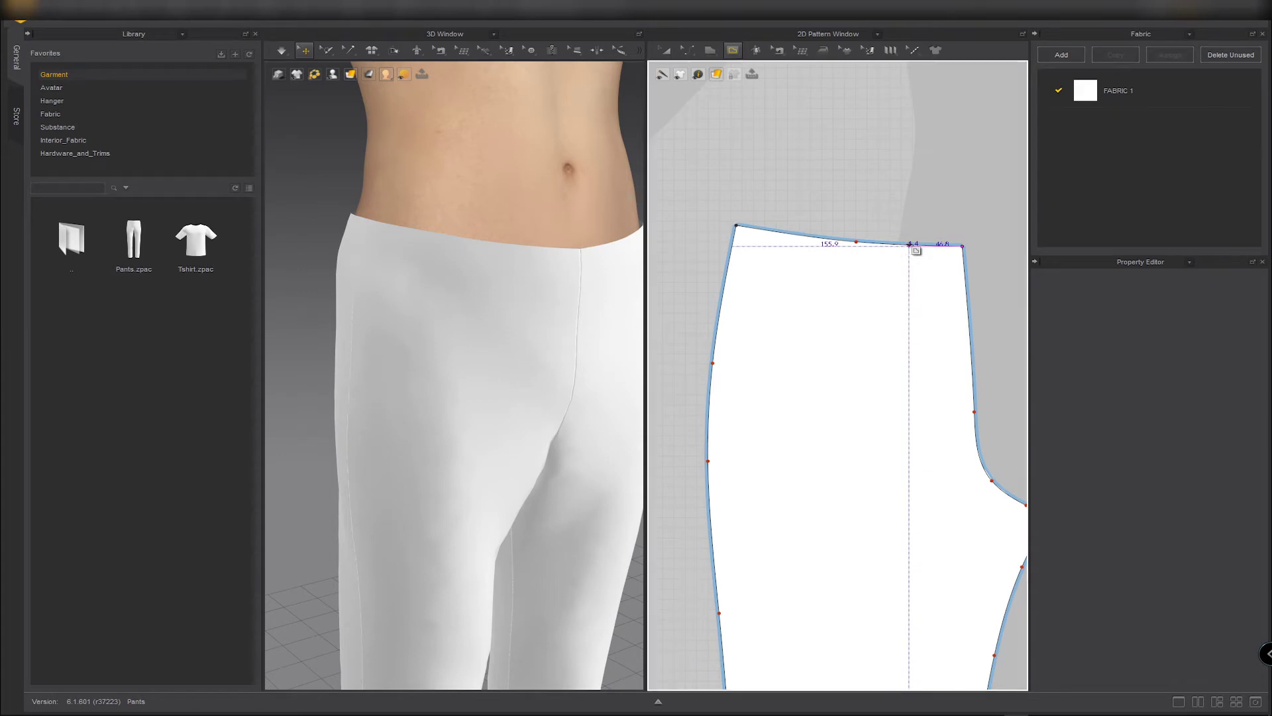
click(709, 445)
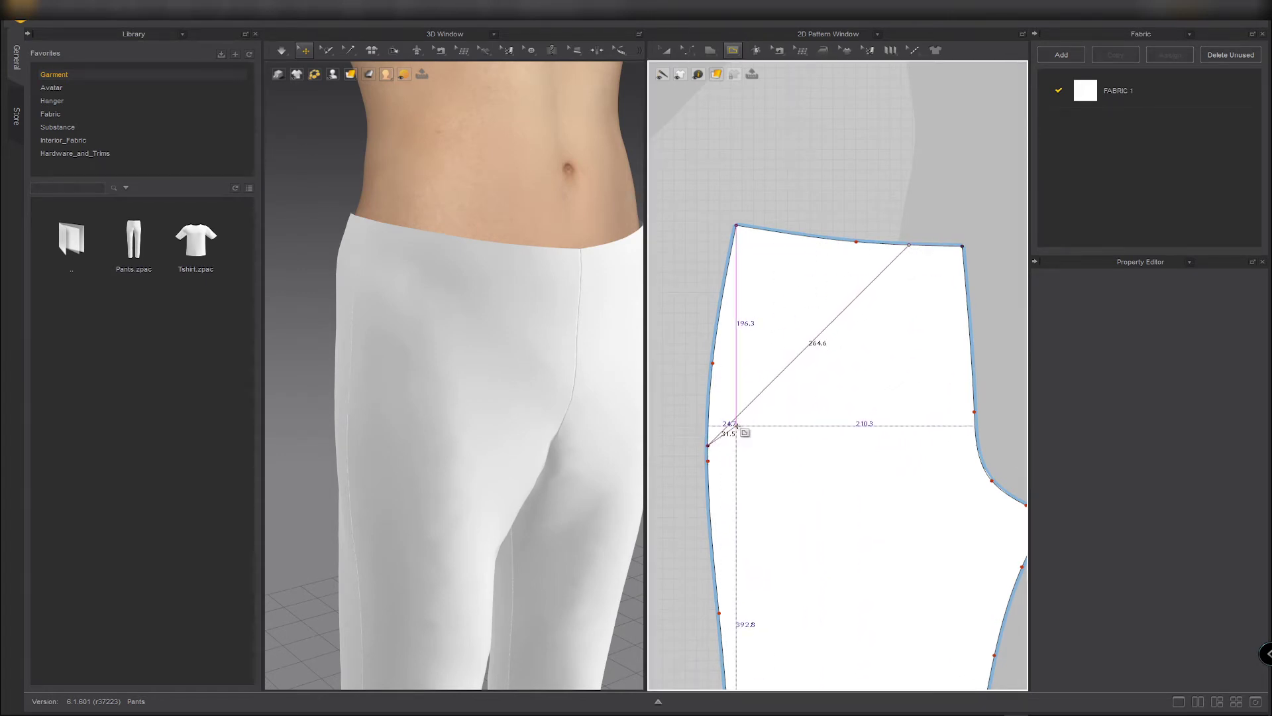
key(Return)
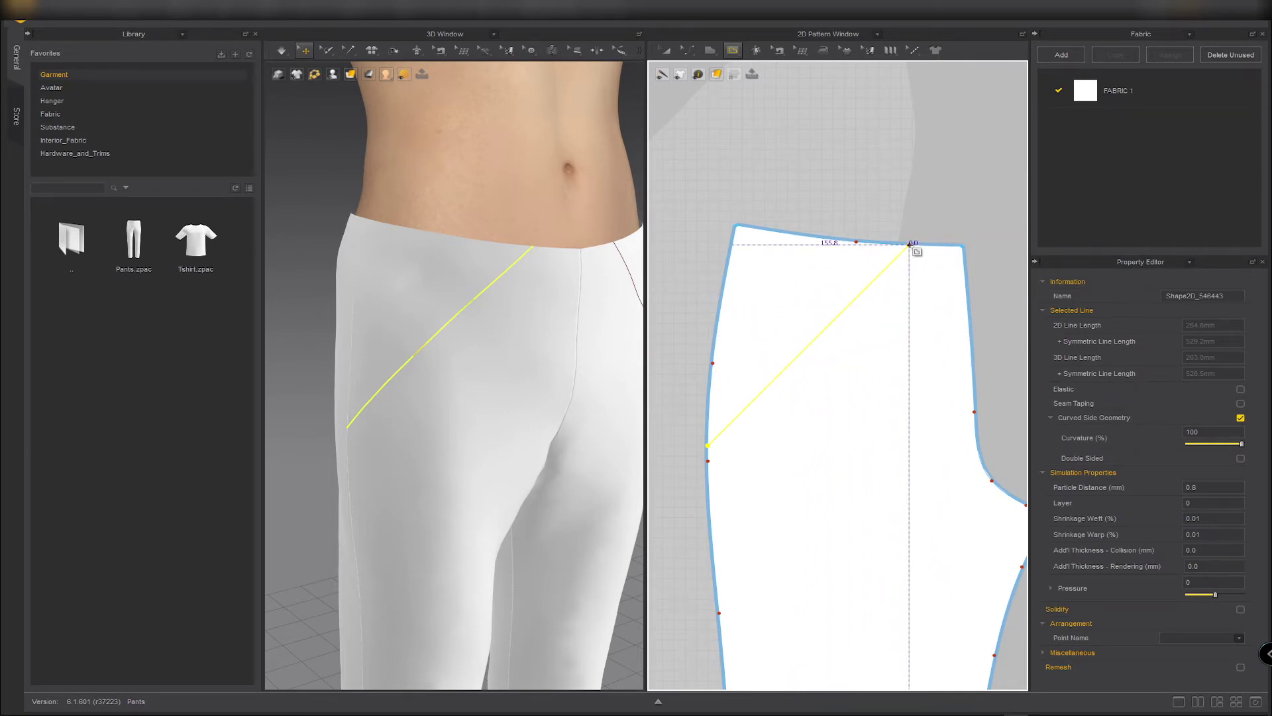
Move the internal line's waist end closer to the side seam and bend the line into a rounded pocket curve about 293 mm long.
key(z)
drag(911, 246, 871, 244)
key(ctrl+z)
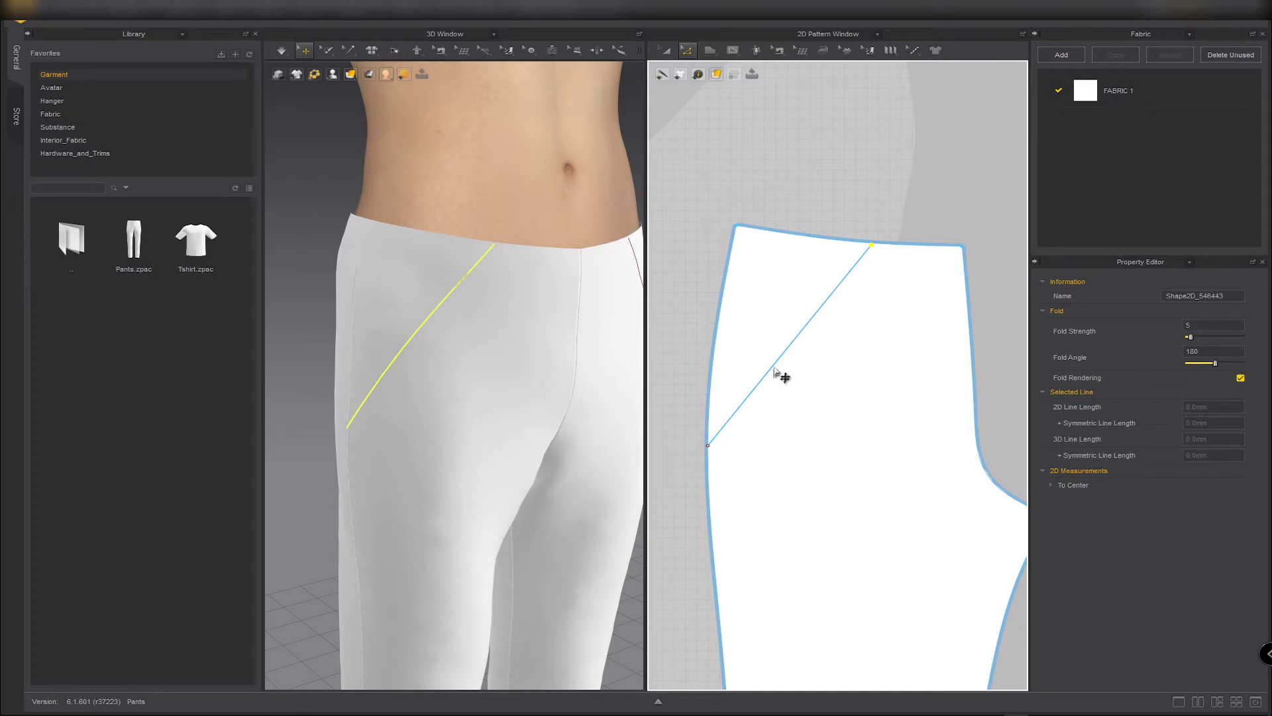
drag(793, 345, 851, 397)
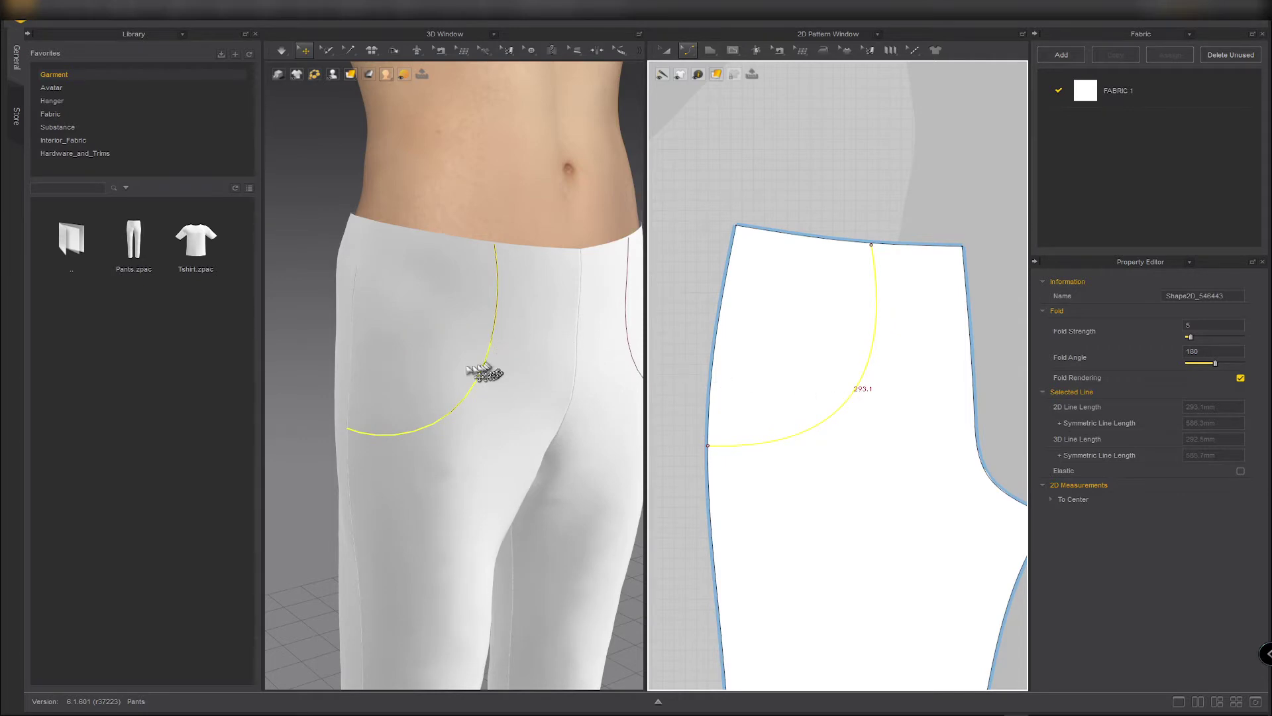
Check the pocket curve and its symmetric counterpart on both front legs in the 3D view and on the patterns.
right_drag(483, 369, 389, 352)
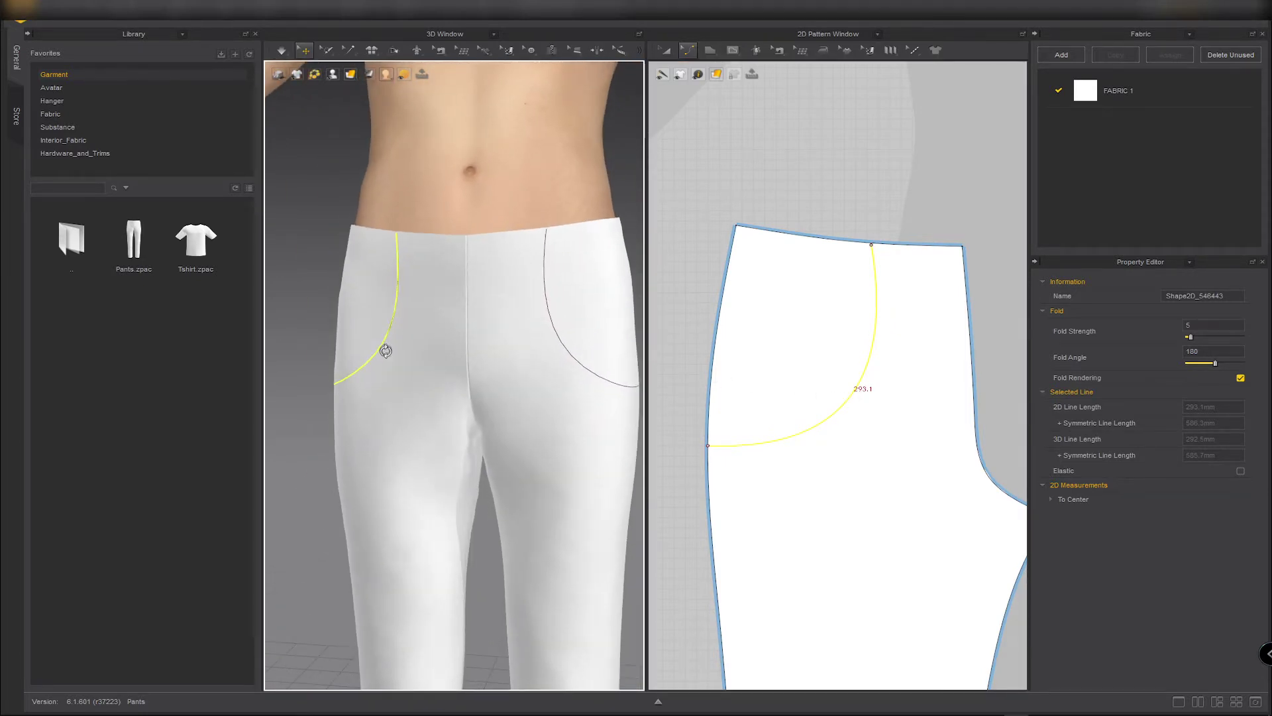
scroll(727, 348, down, 3)
scroll(727, 349, down, 3)
middle_drag(846, 338, 752, 352)
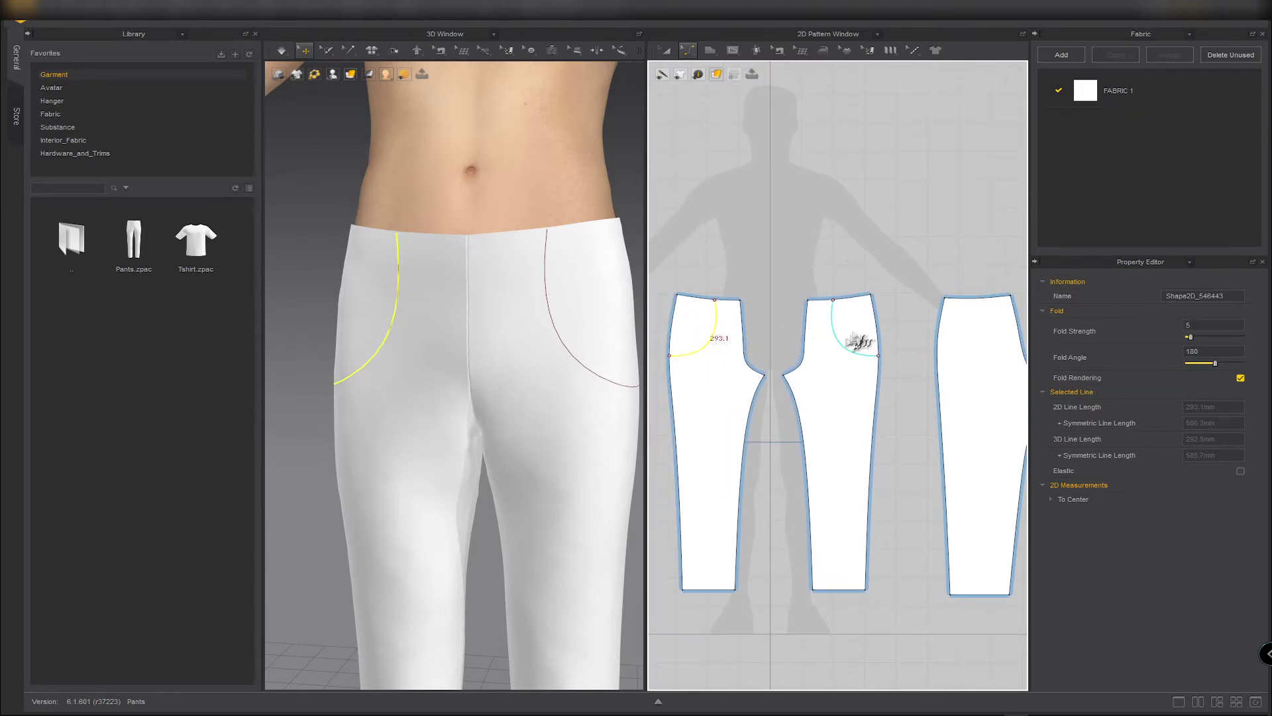
middle_drag(683, 341, 744, 342)
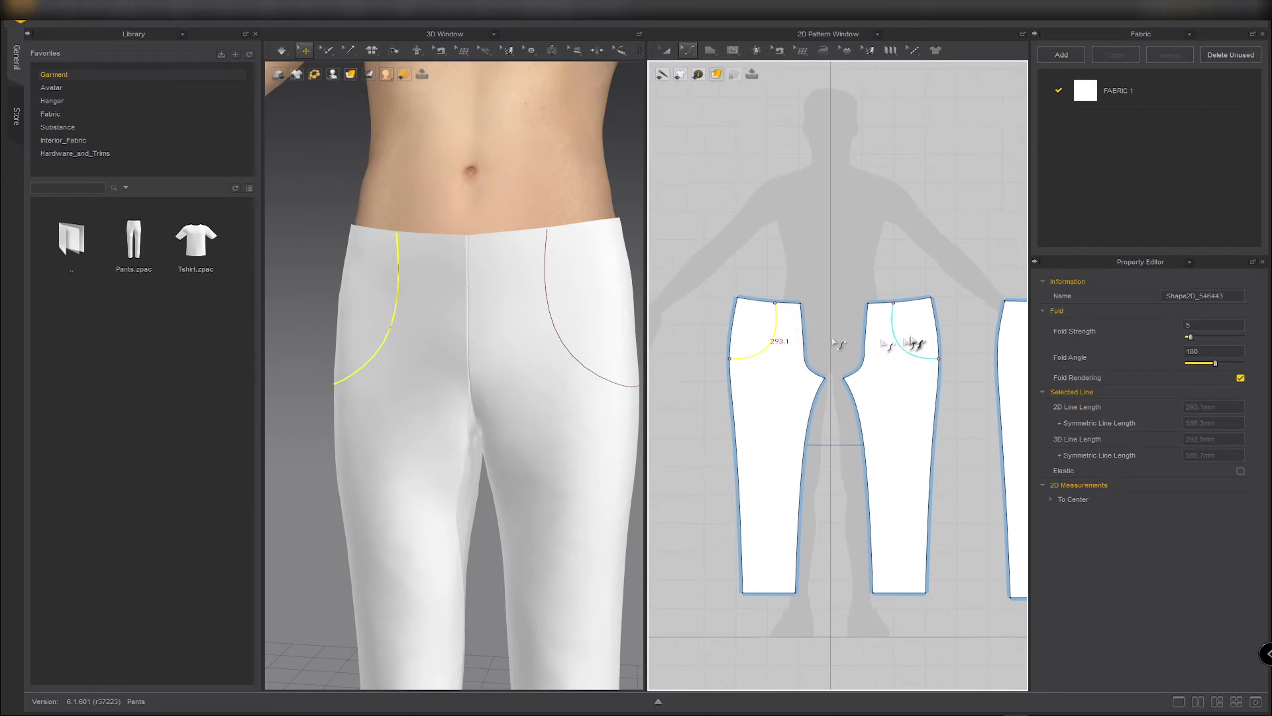
scroll(742, 330, up, 5)
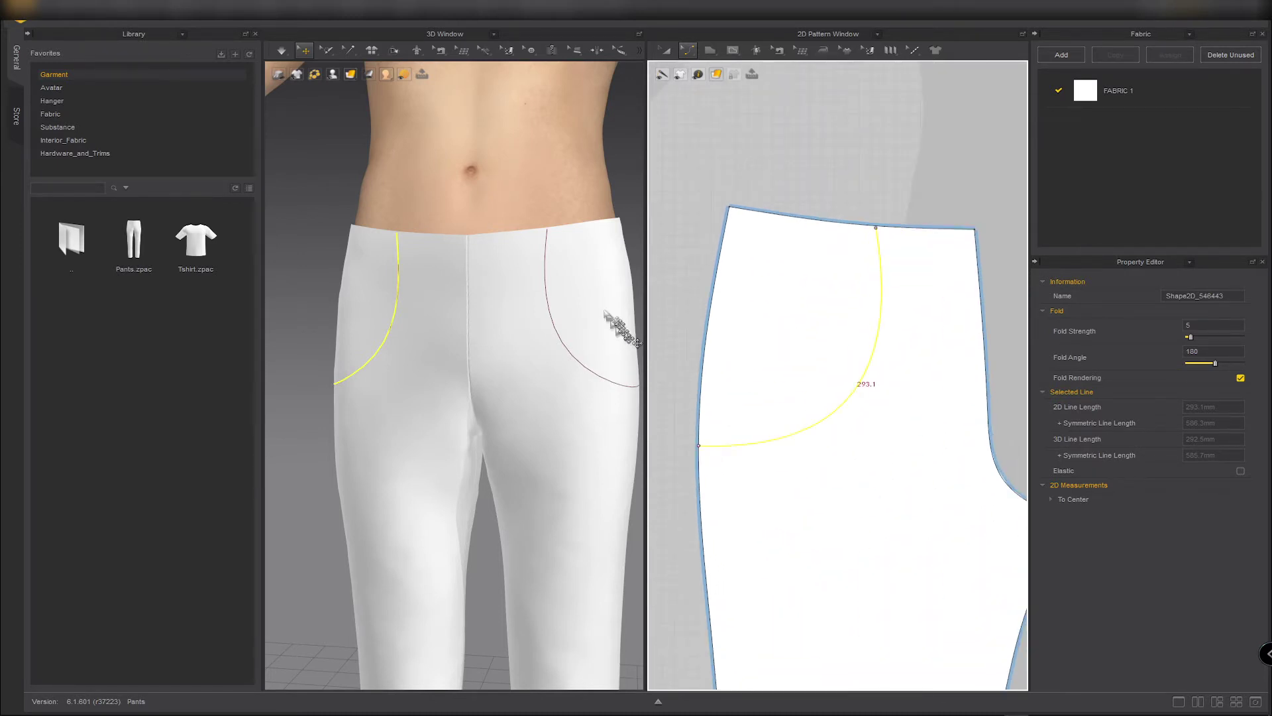
Bend the pocket curve on the front pants pattern slightly further outward, to about 293.5 mm long, and clear the selection.
scroll(857, 357, up, 3)
middle_drag(833, 391, 862, 384)
scroll(863, 383, down, 2)
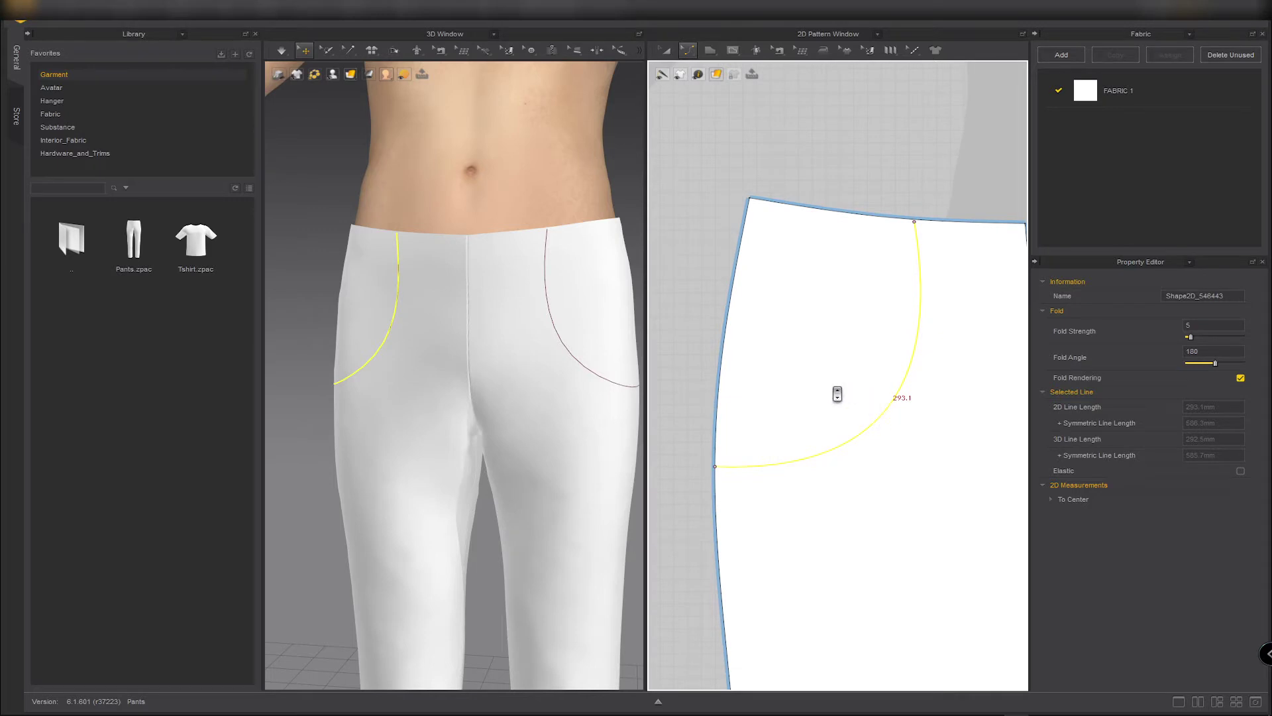
scroll(840, 395, down, 2)
scroll(841, 394, up, 3)
click(894, 439)
right_click(894, 437)
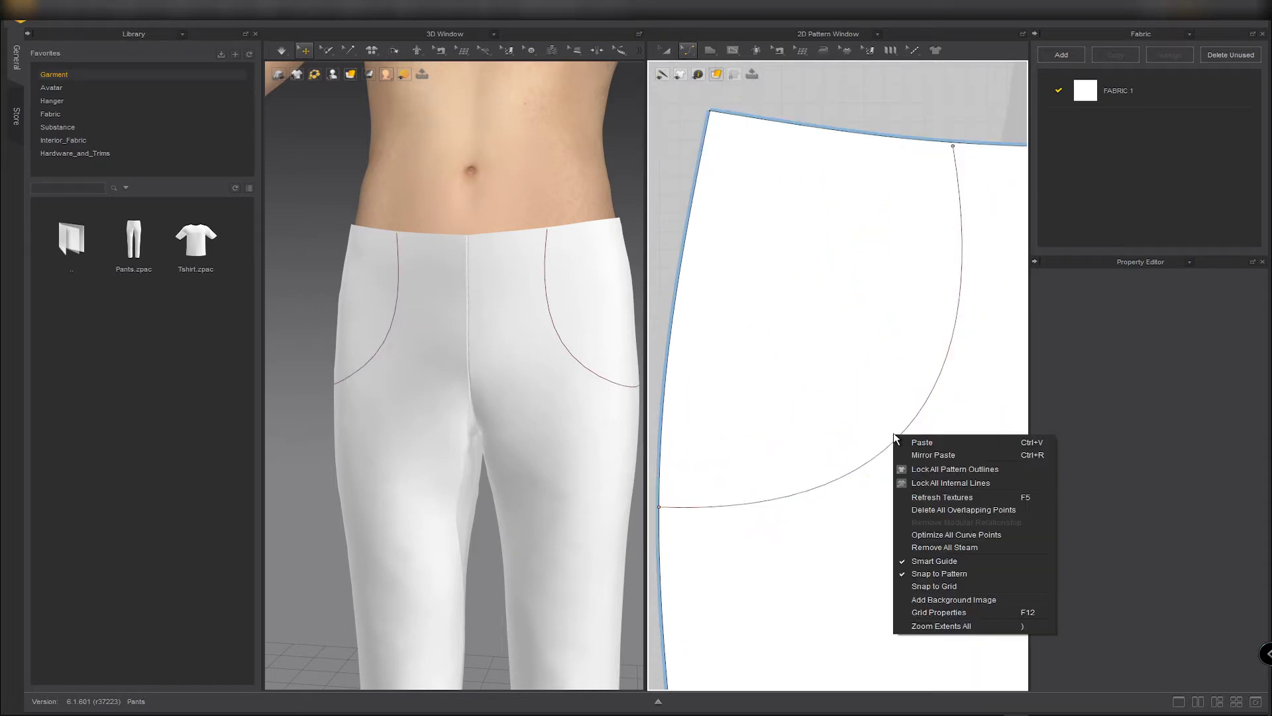
click(923, 411)
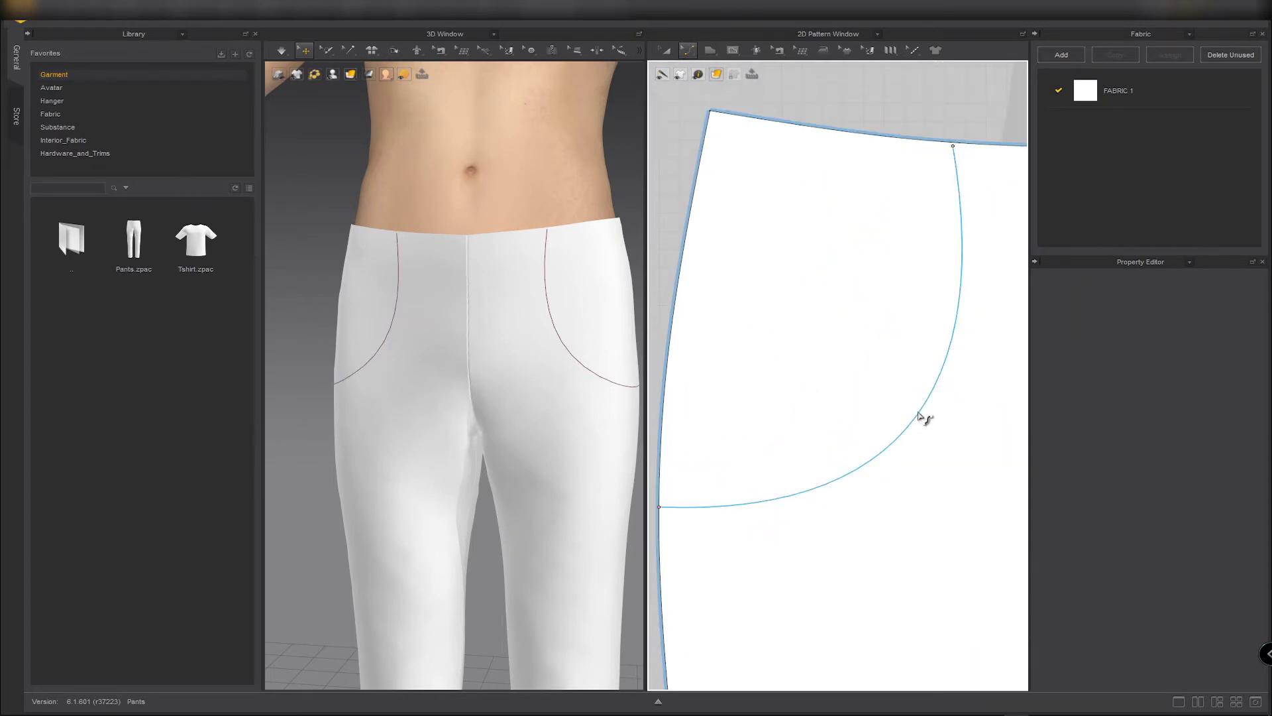
click(919, 415)
drag(913, 428, 915, 430)
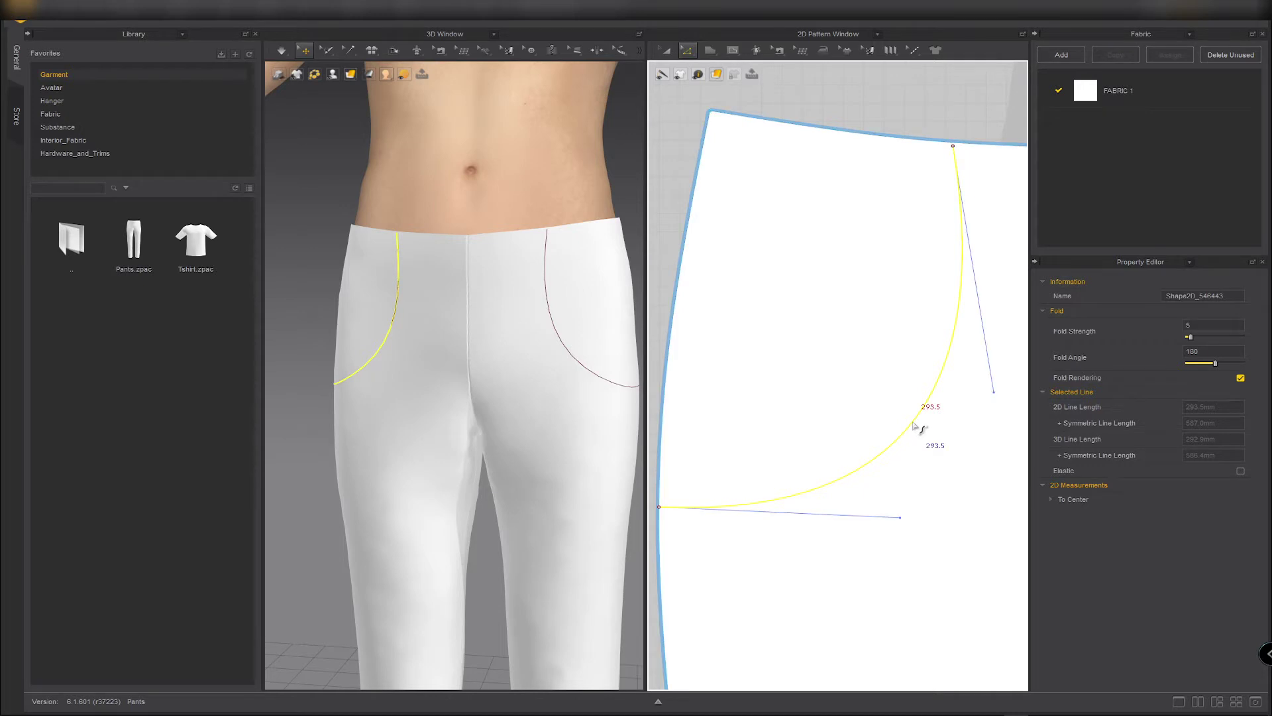
click(860, 106)
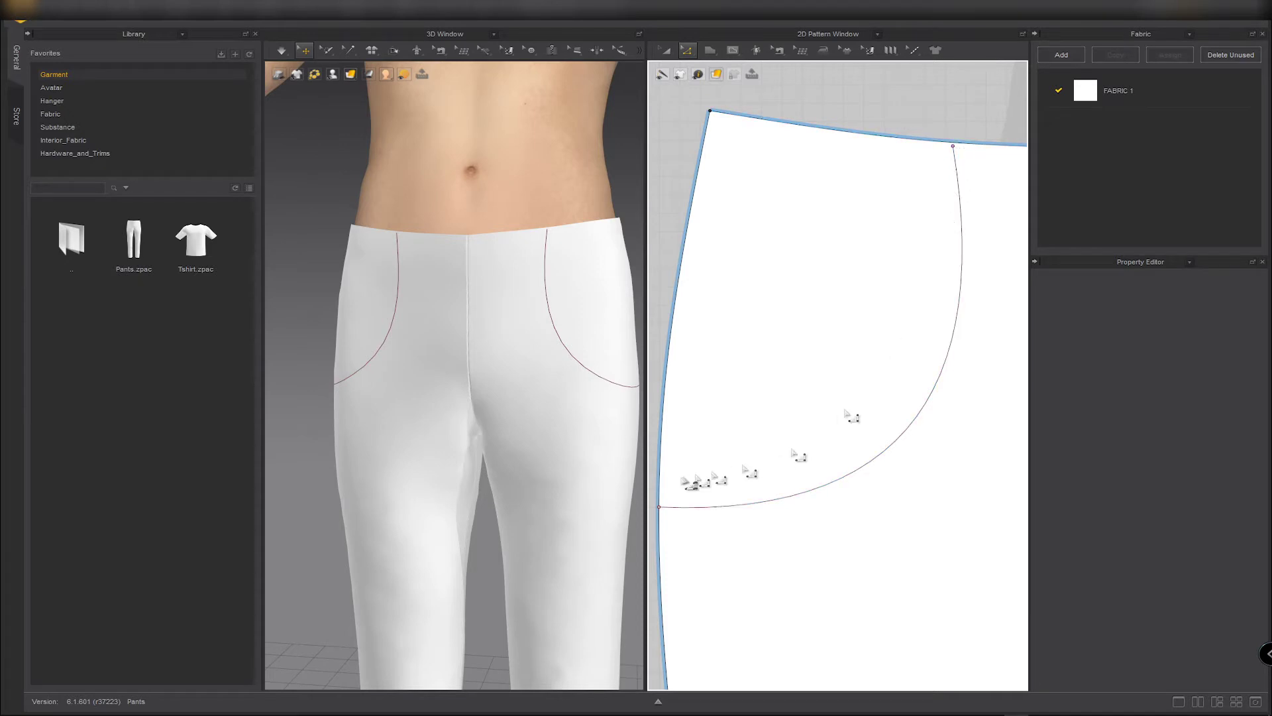
Cut the front pants pattern along the curved pocket line, extending the line's endpoints automatically to the pattern boundaries.
right_click(843, 480)
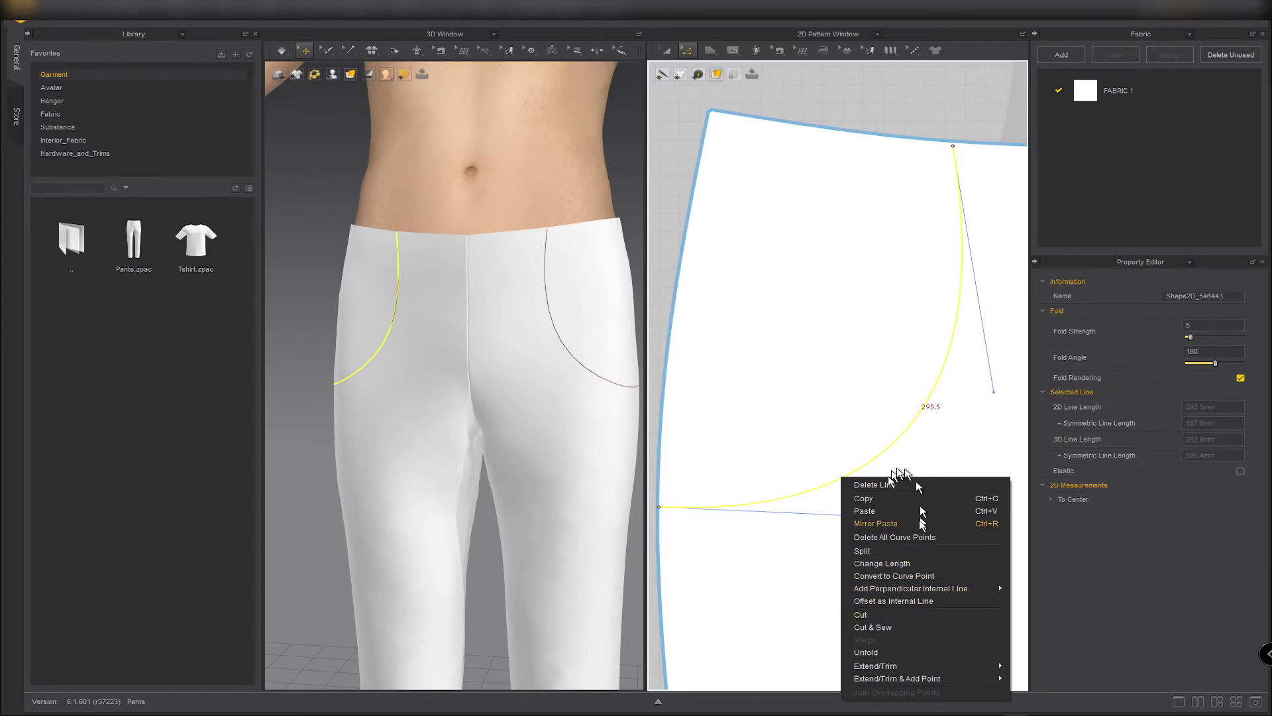
click(868, 614)
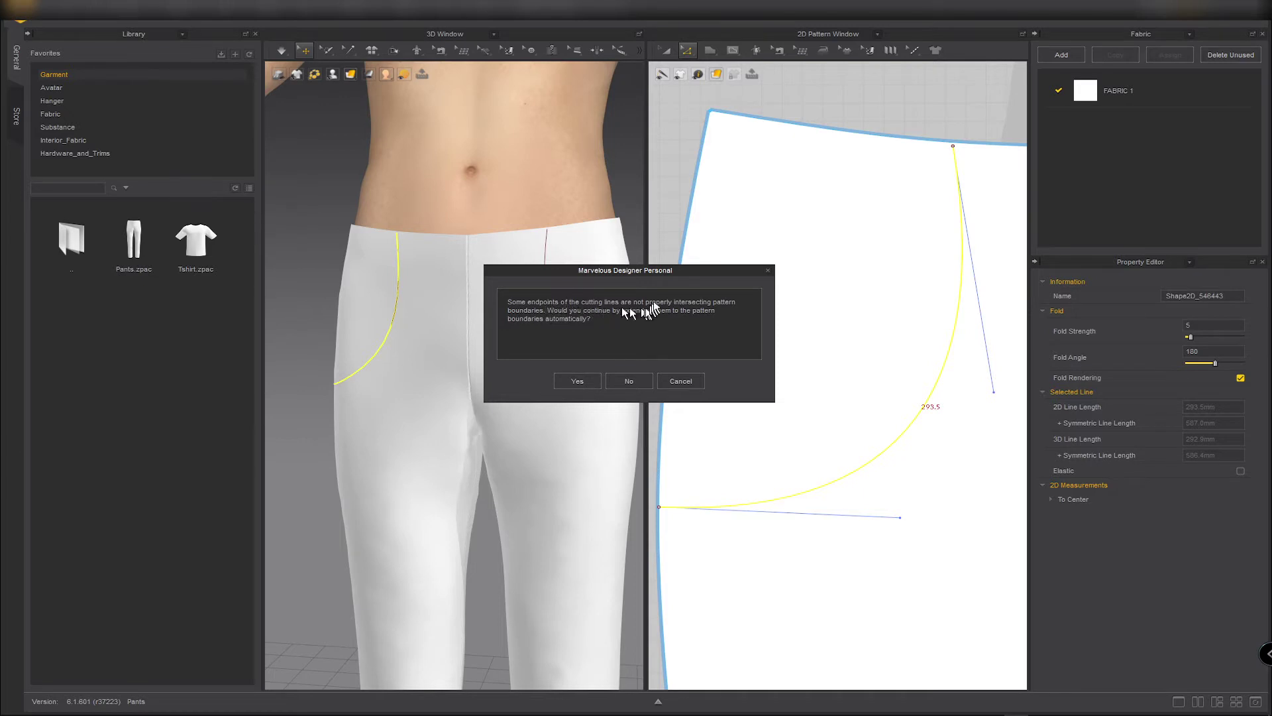
click(575, 376)
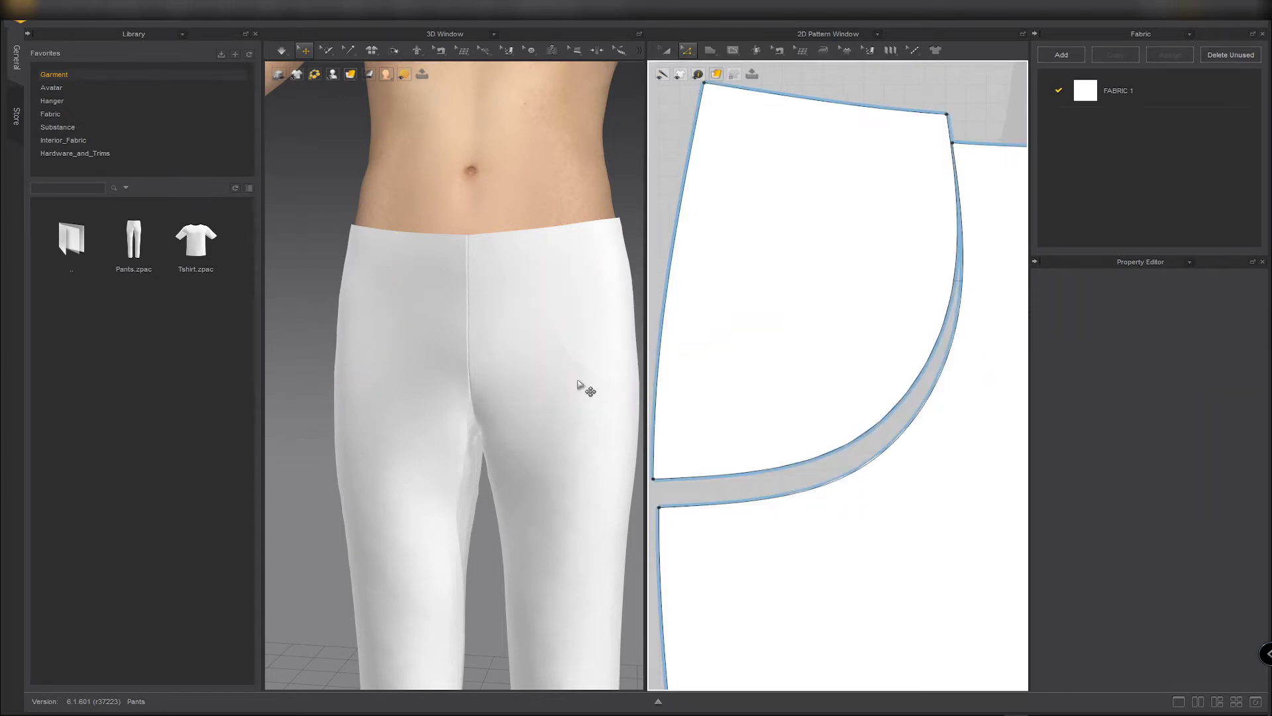
Move the cut-out pocket pieces outward and slightly up, clear of both front leg patterns.
scroll(805, 280, down, 3)
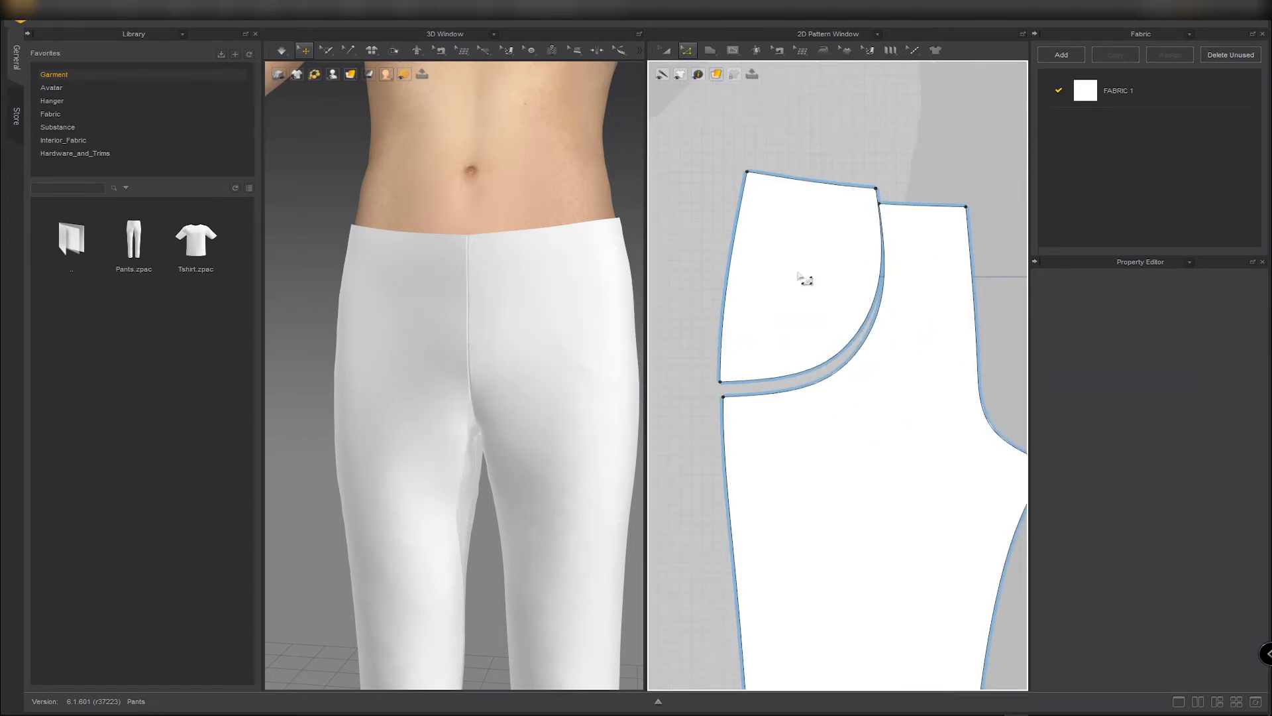
drag(810, 277, 747, 238)
scroll(806, 247, down, 3)
drag(949, 248, 979, 241)
drag(769, 245, 780, 229)
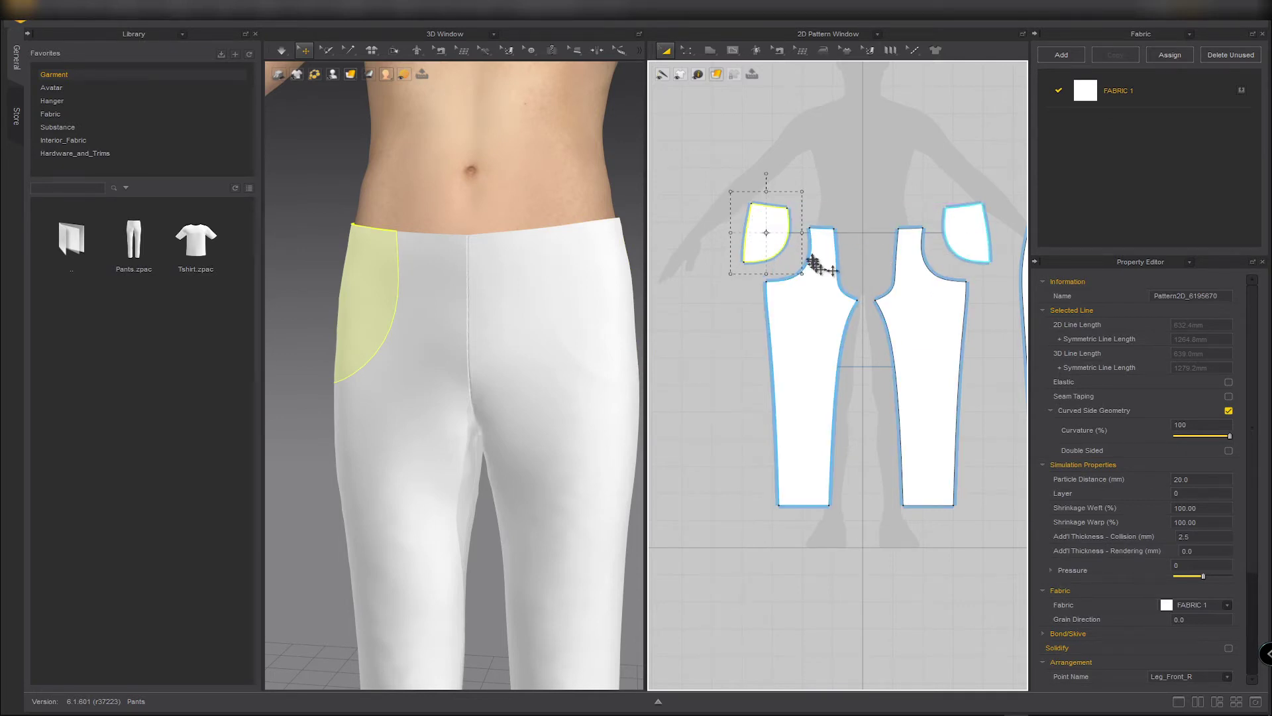
Try pulling the cut pocket piece away from the hip in the 3D view, undo the move and clear the selection.
scroll(811, 261, up, 4)
scroll(764, 273, down, 2)
middle_drag(764, 274, 823, 272)
scroll(810, 298, up, 4)
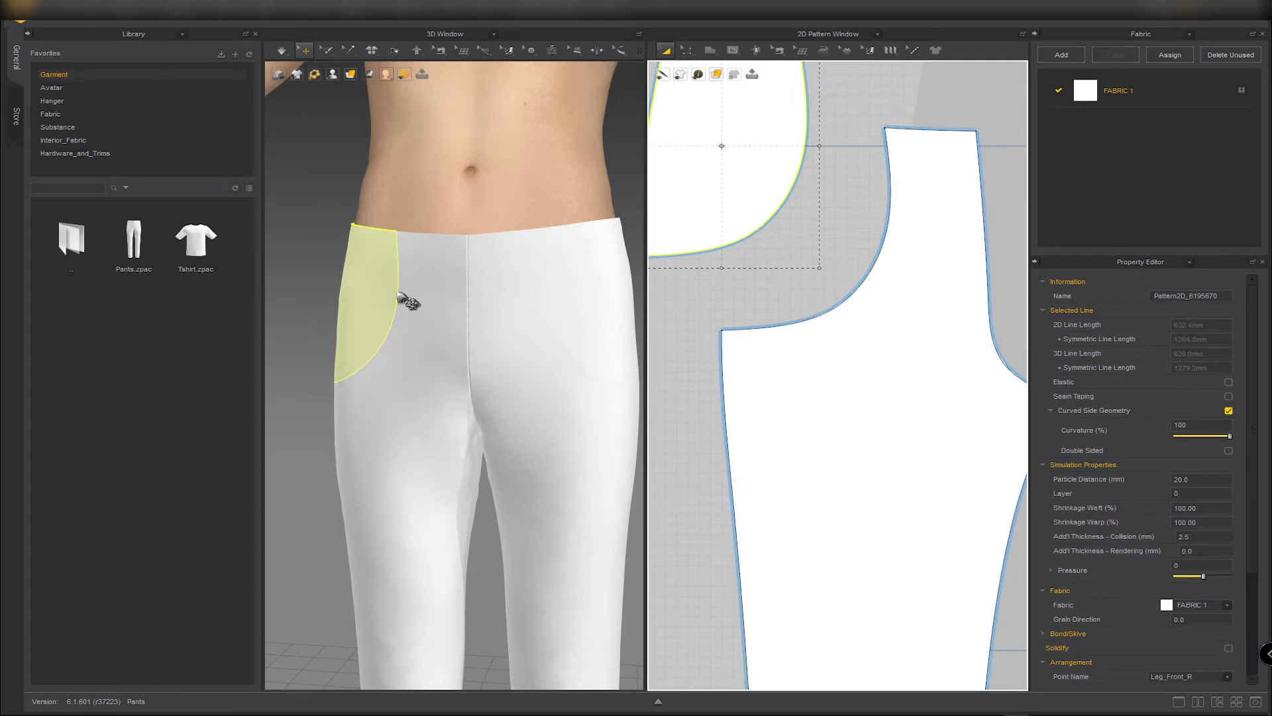
click(376, 288)
mouse_move(389, 299)
right_down()
mouse_move(379, 286)
mouse_move(391, 289)
right_up()
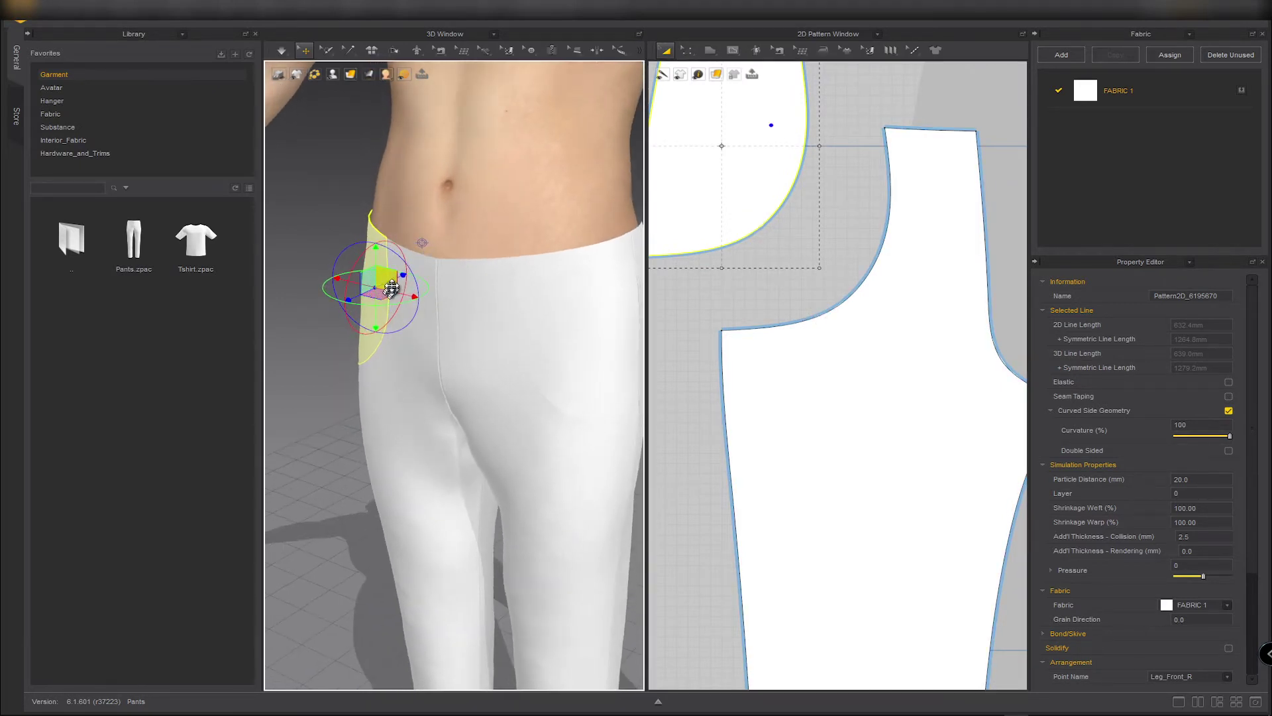
drag(402, 275, 339, 297)
right_drag(387, 324, 583, 316)
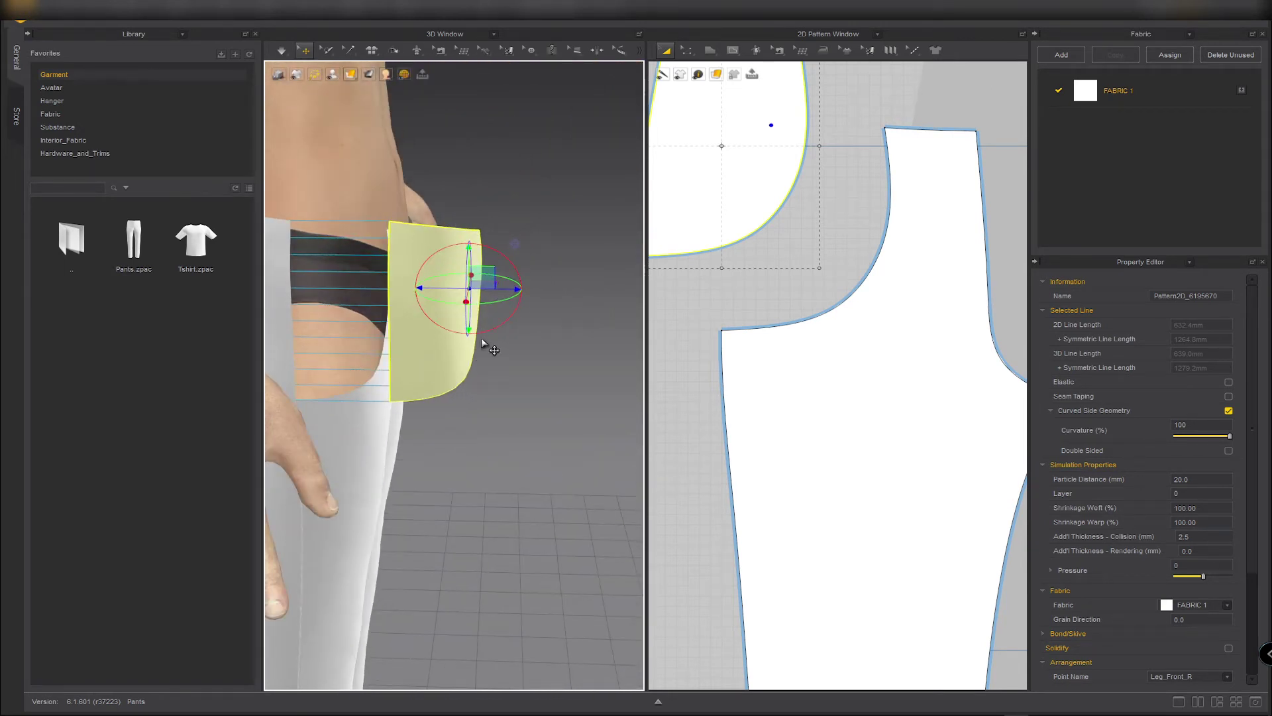
key(ctrl+z)
scroll(800, 318, down, 1)
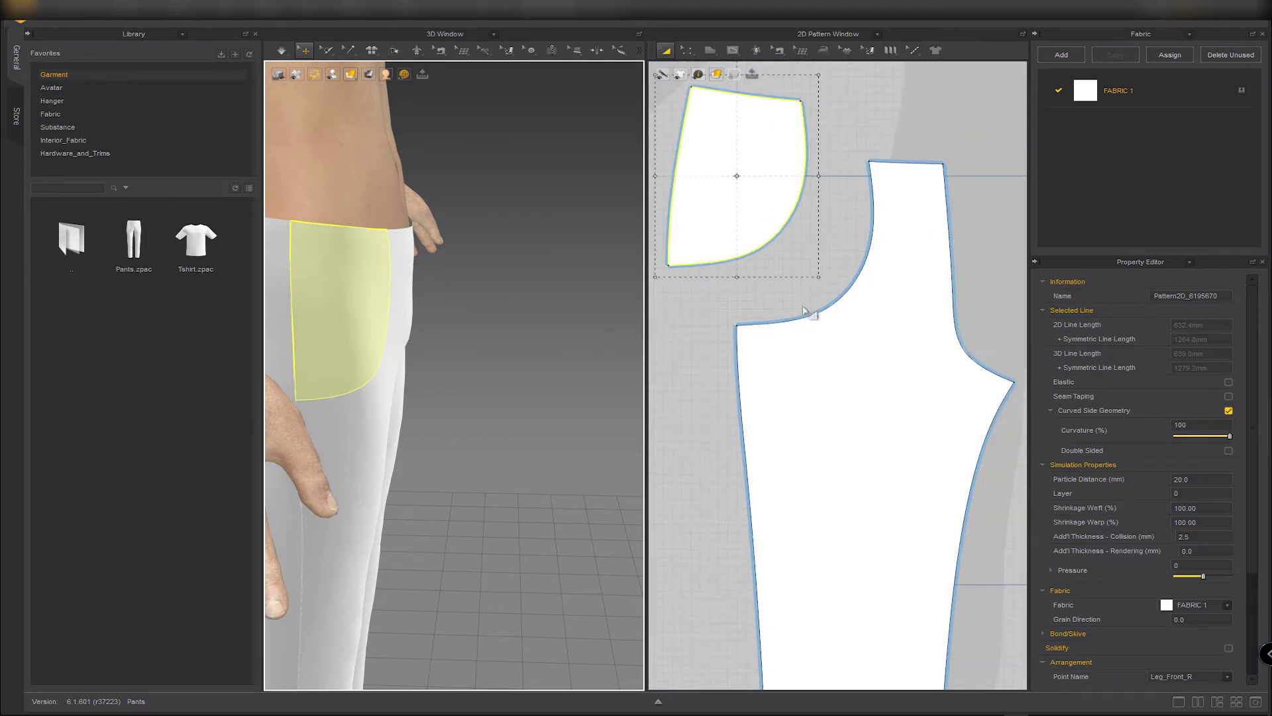
click(798, 305)
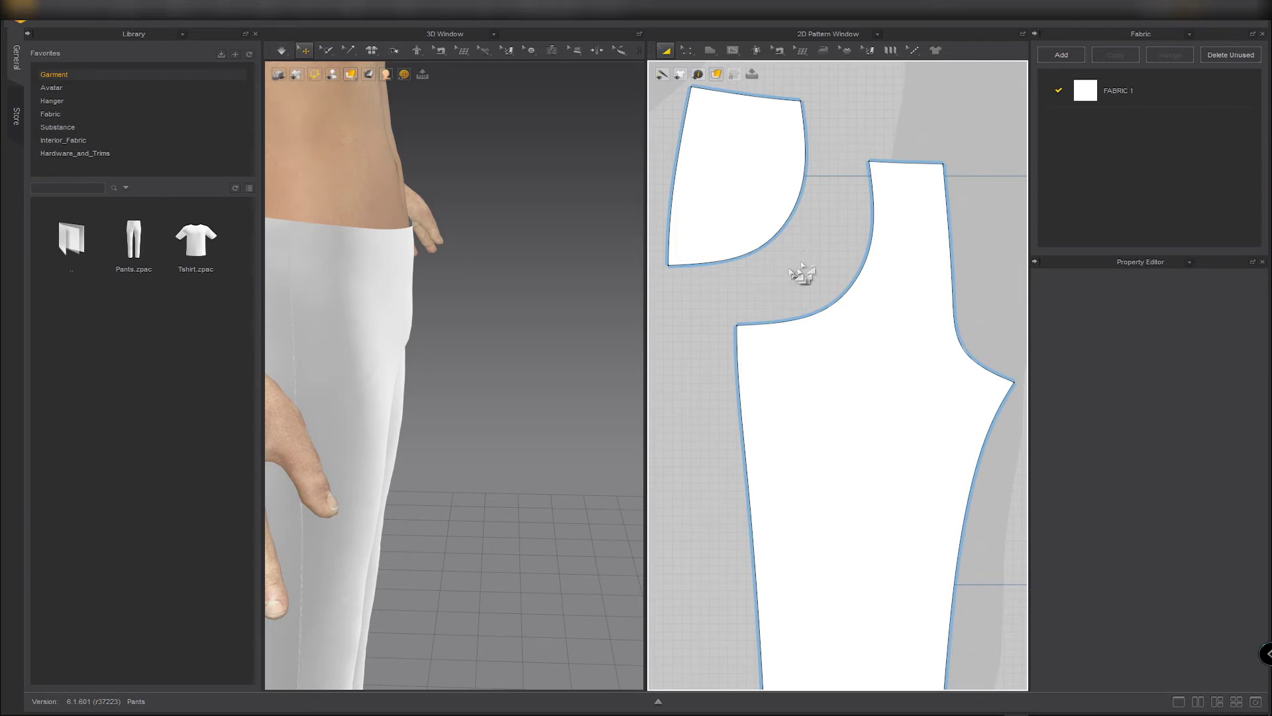
Offset the front leg's curved pocket edge as one internal line at a distance of 55 mm and clear the selection.
scroll(794, 270, up, 1)
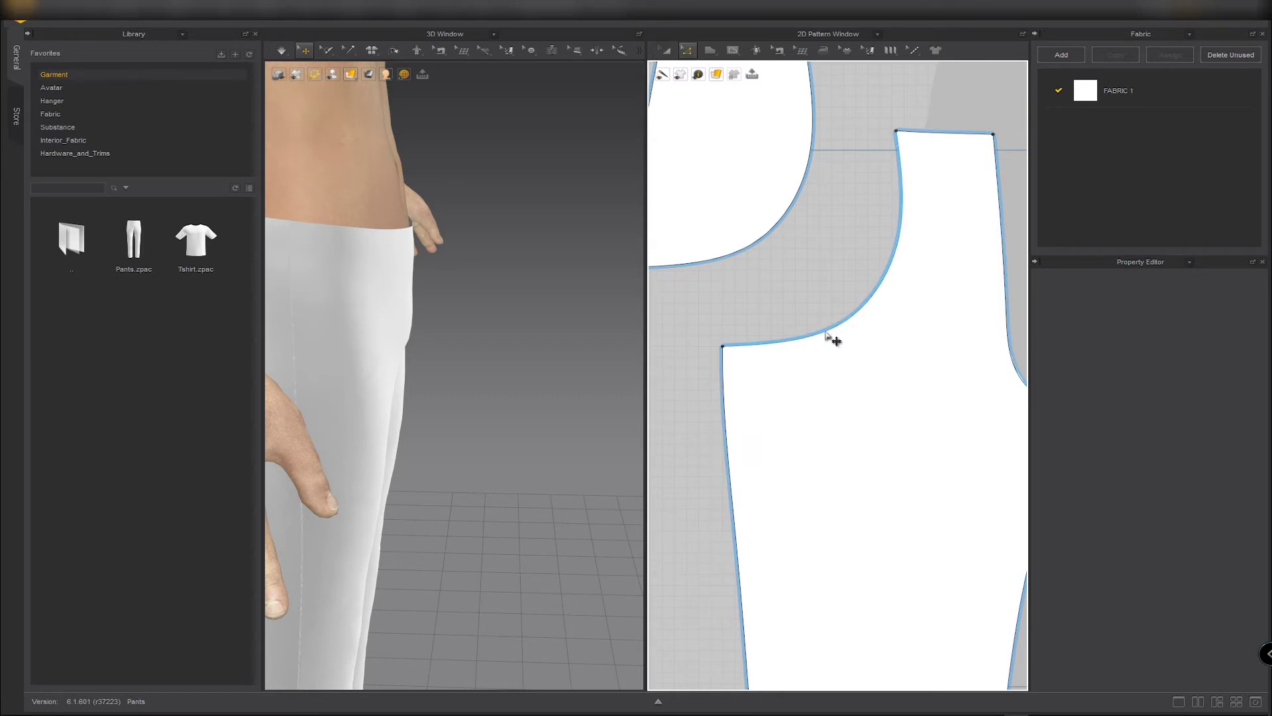
click(828, 334)
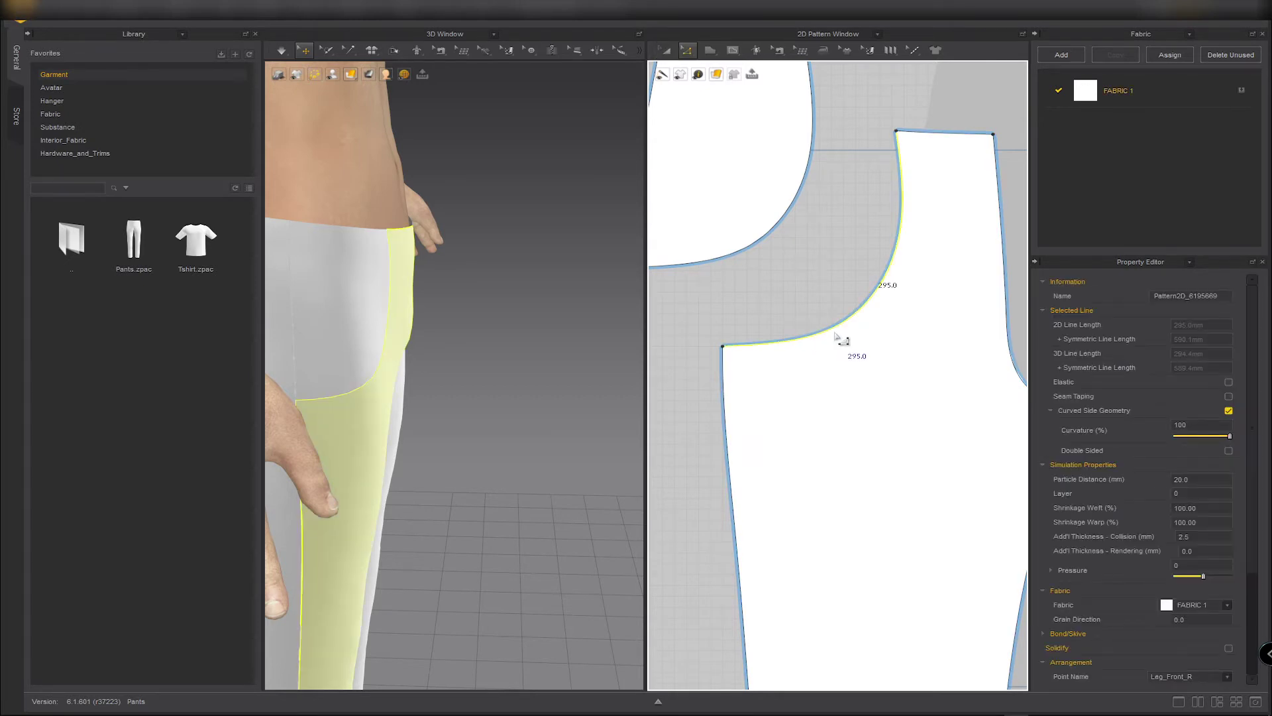
right_click(836, 329)
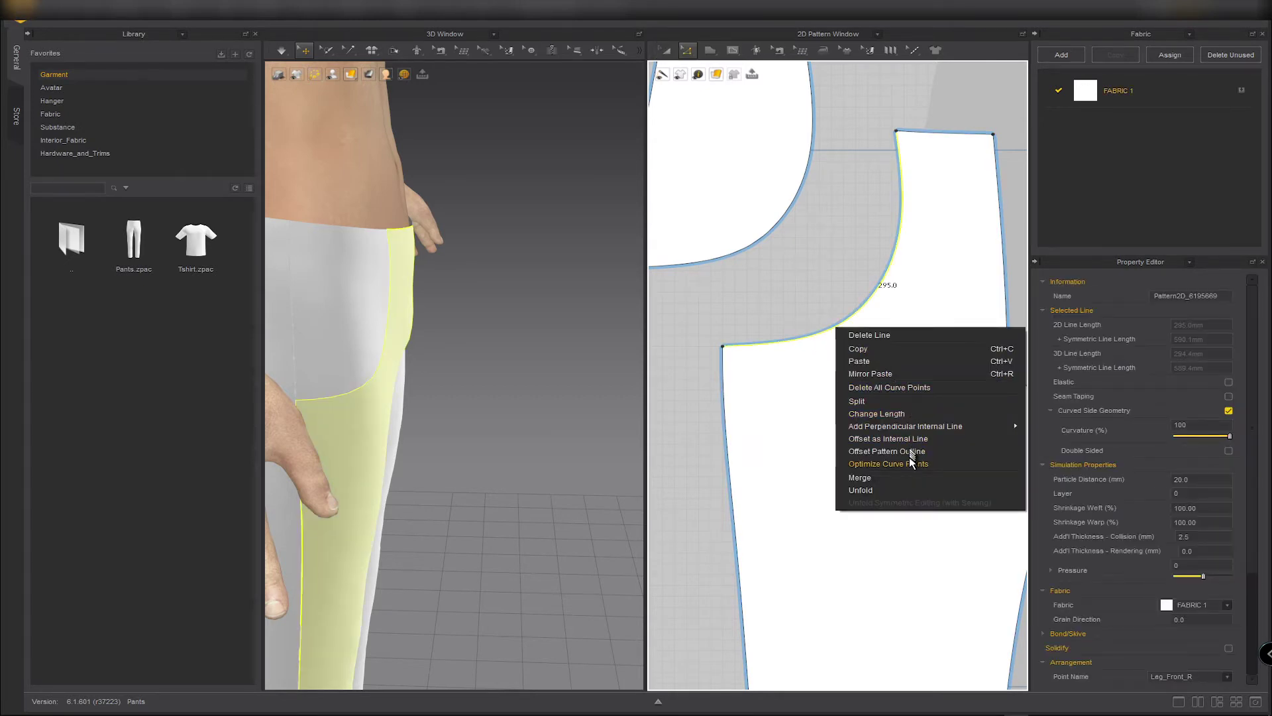
click(906, 437)
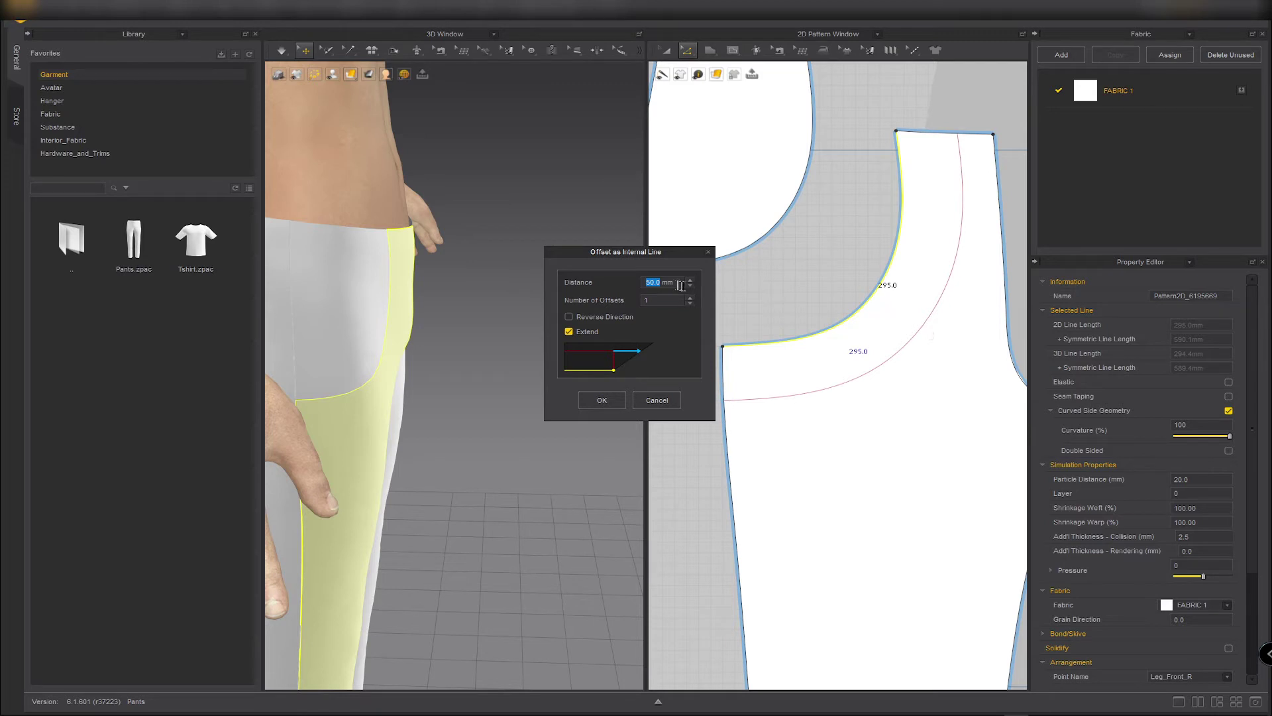
text(55)
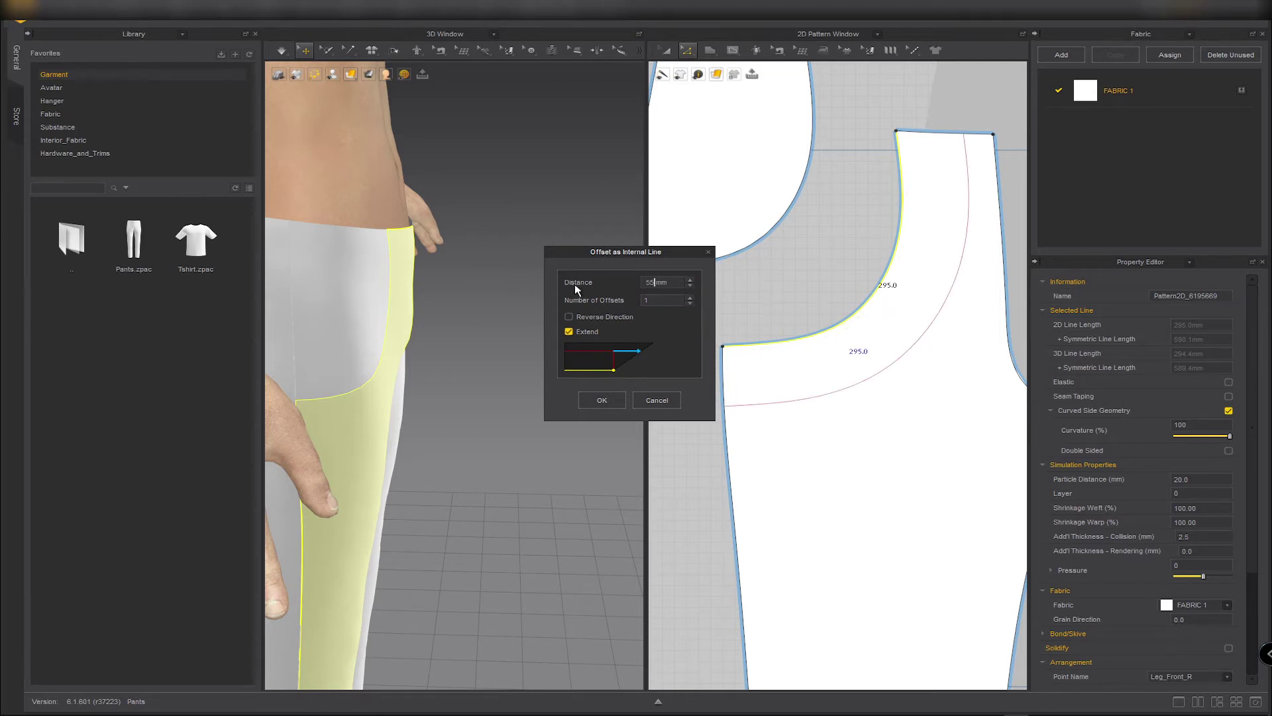
click(601, 400)
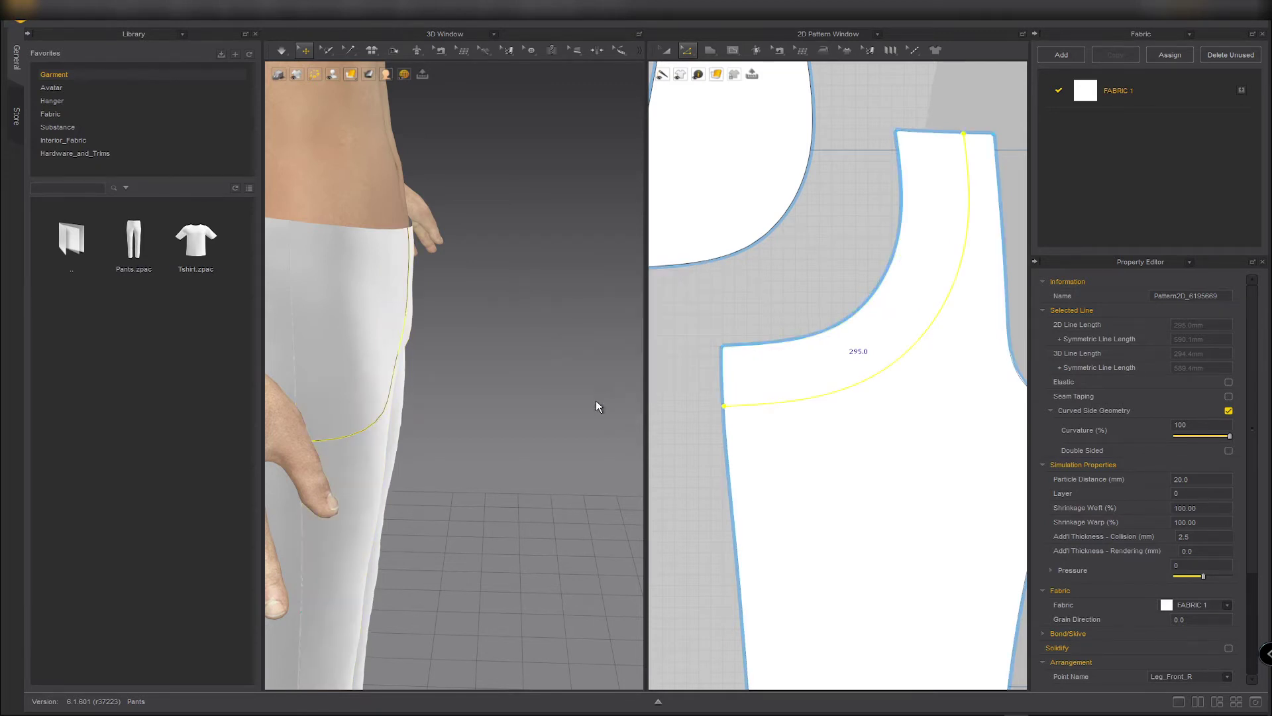
scroll(784, 399, down, 2)
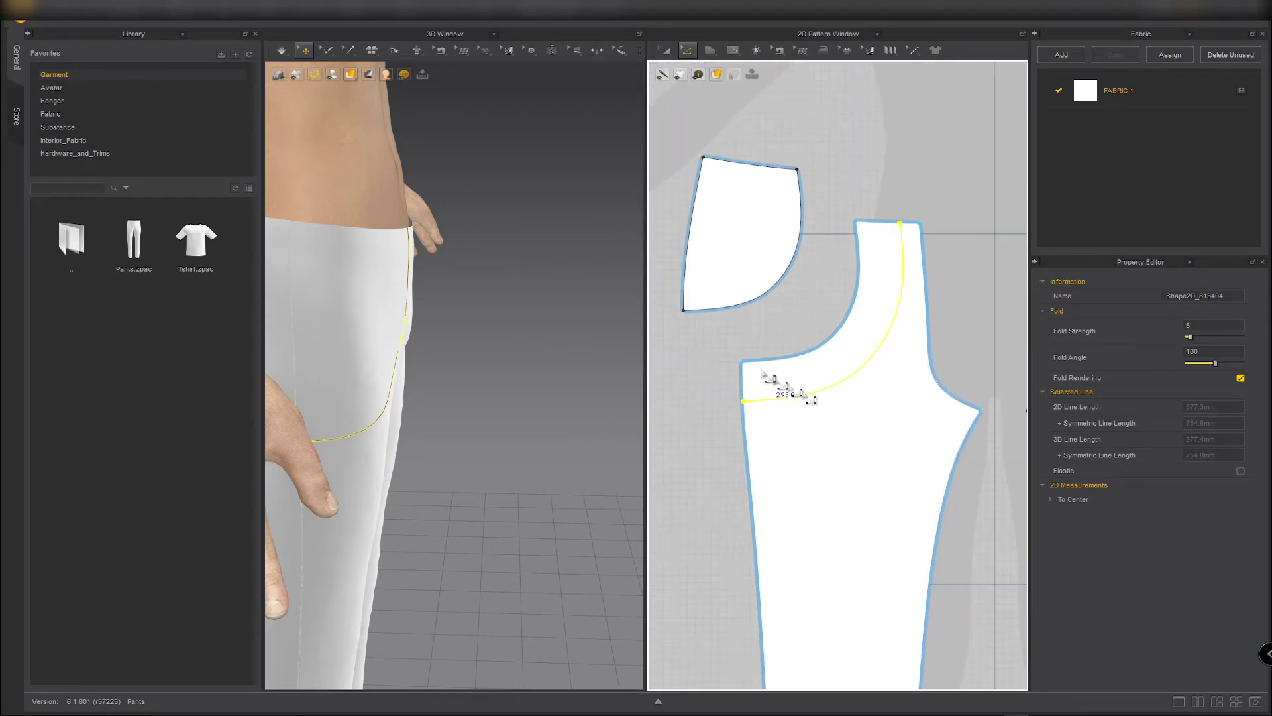
click(713, 372)
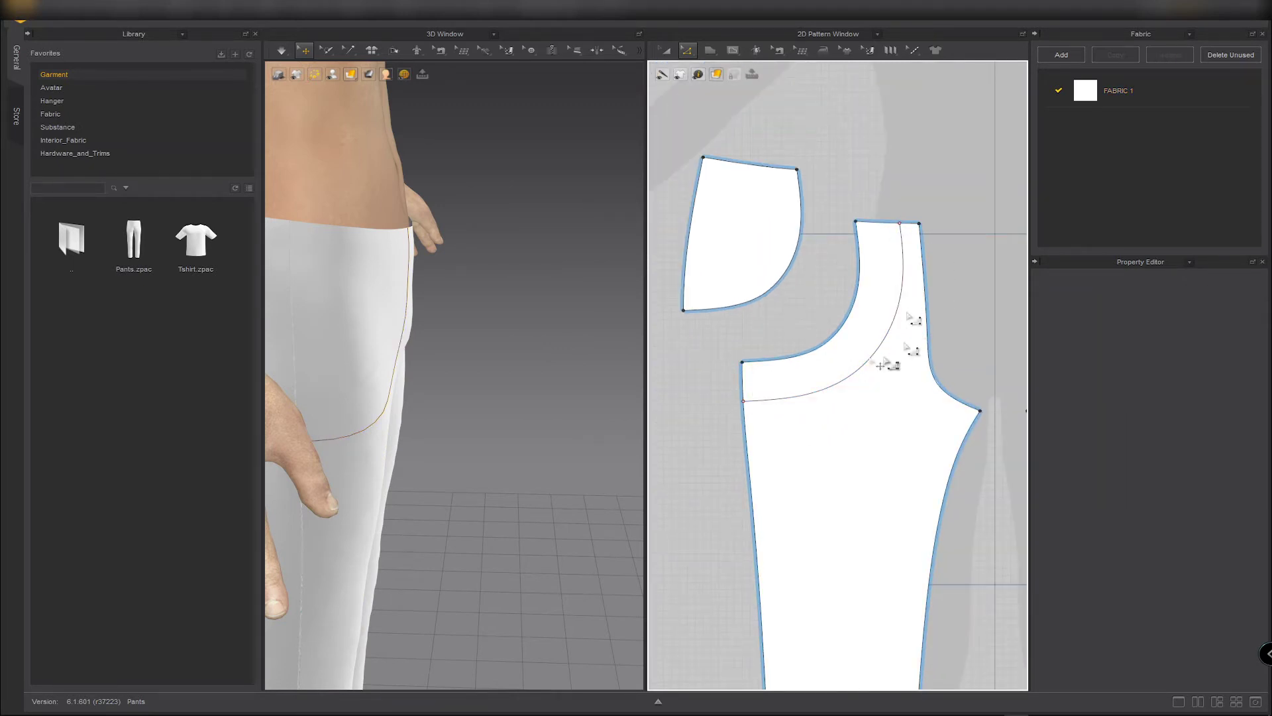
Draw a four-cornered polygon pattern over the front leg, joining the ends of the curved pocket edge and the offset line.
scroll(873, 364, up, 3)
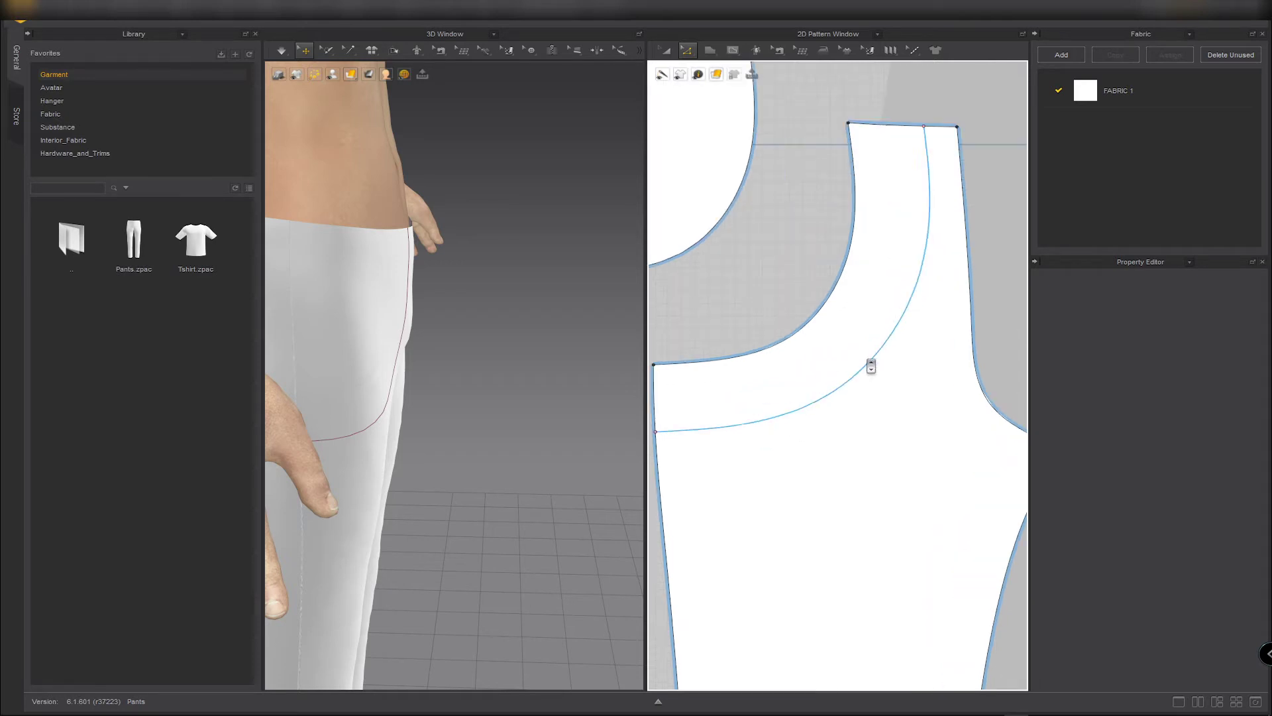
scroll(873, 364, down, 3)
click(733, 50)
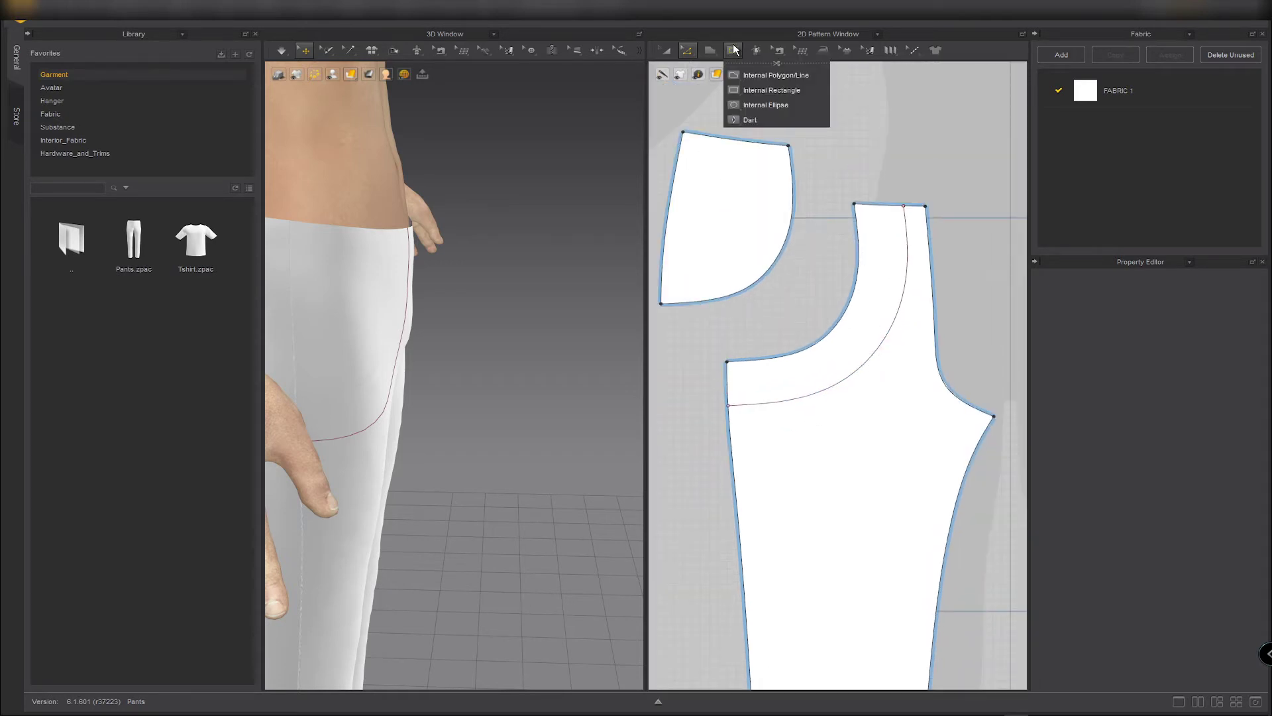
click(711, 51)
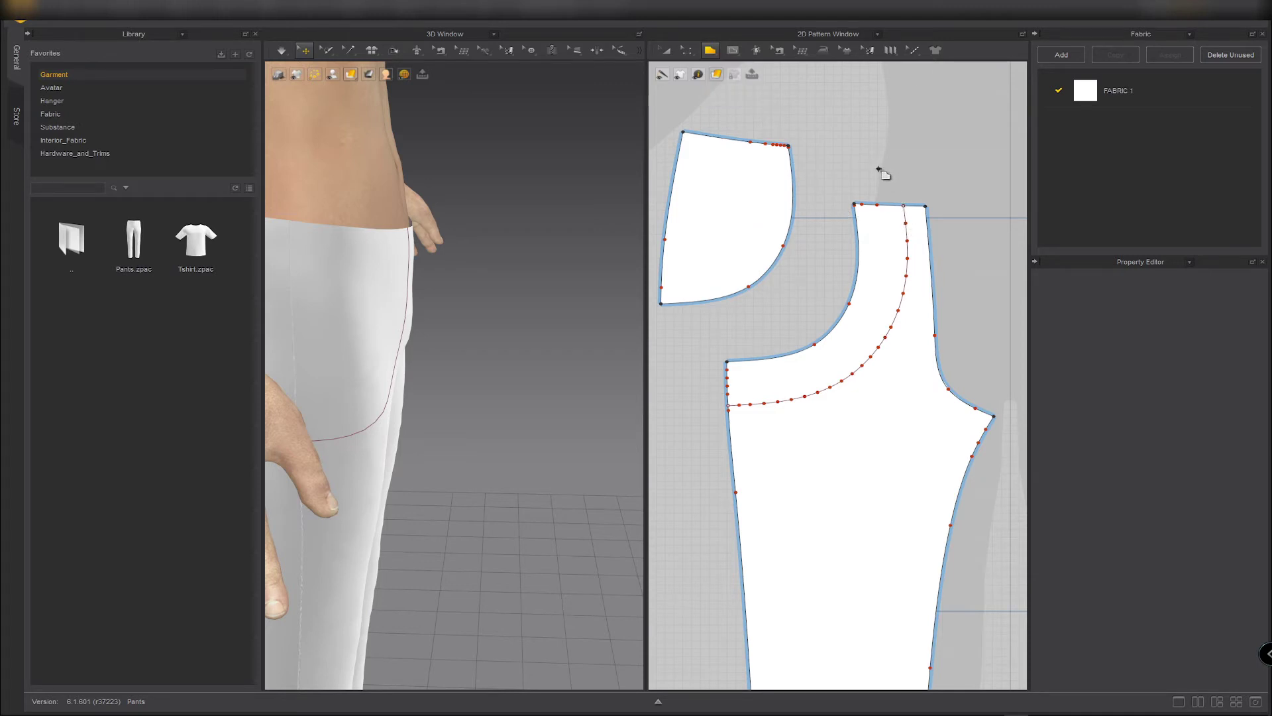
scroll(888, 202, up, 4)
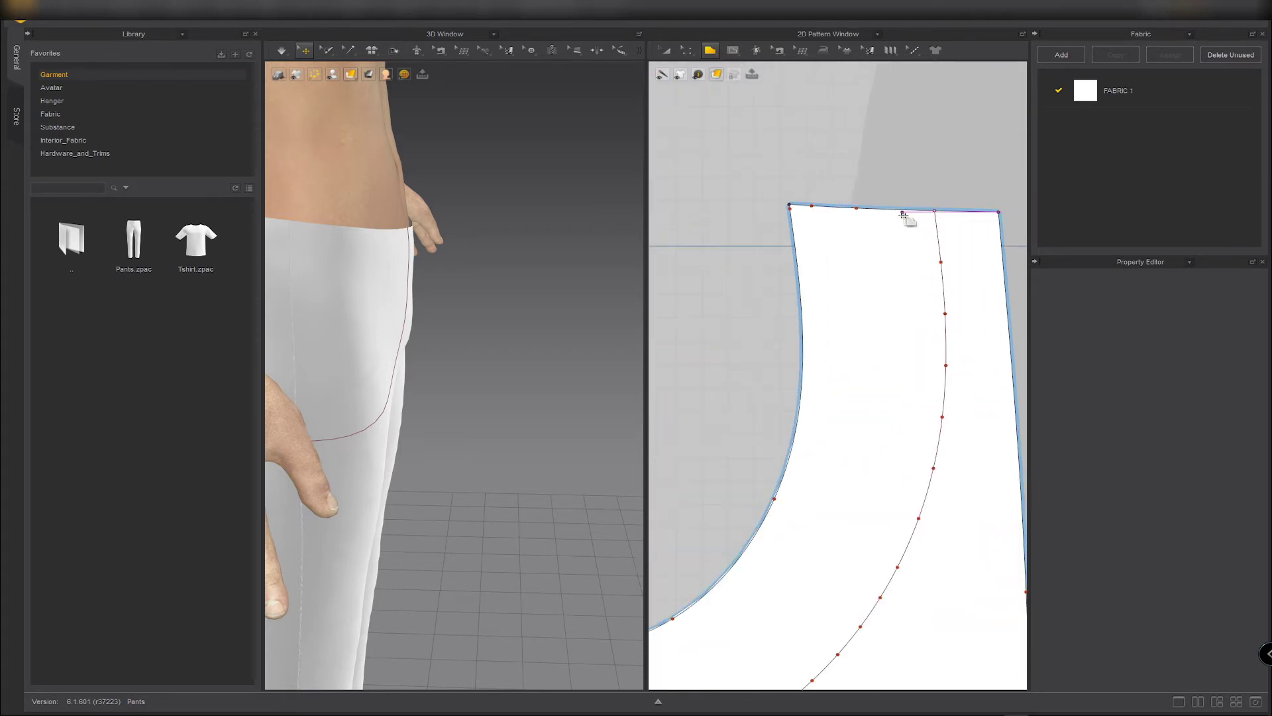
click(934, 211)
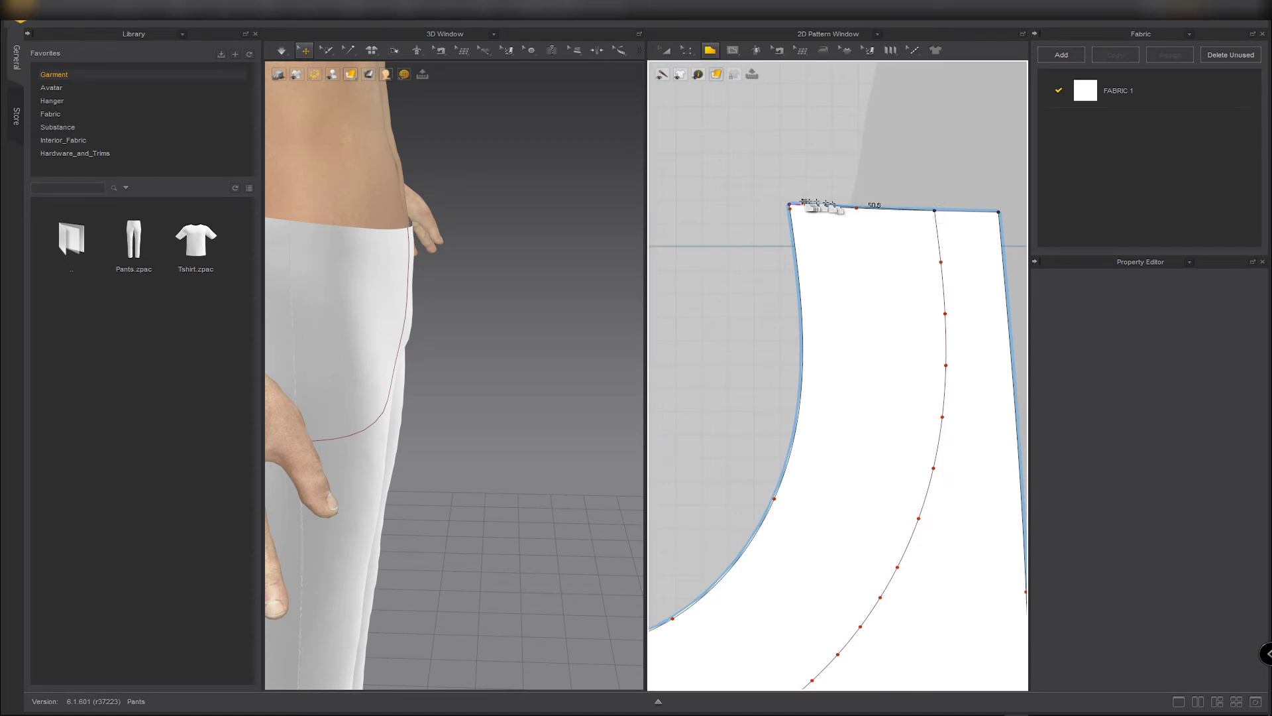
click(789, 204)
scroll(788, 205, down, 4)
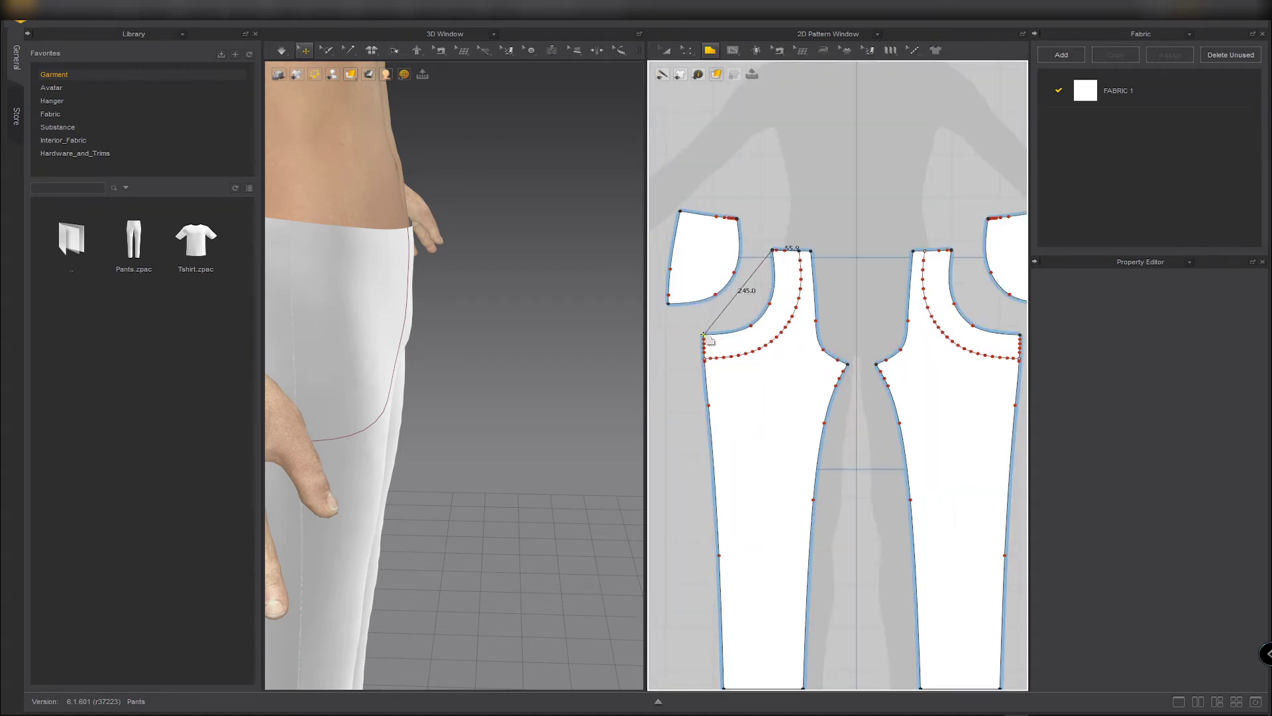
scroll(704, 358, up, 3)
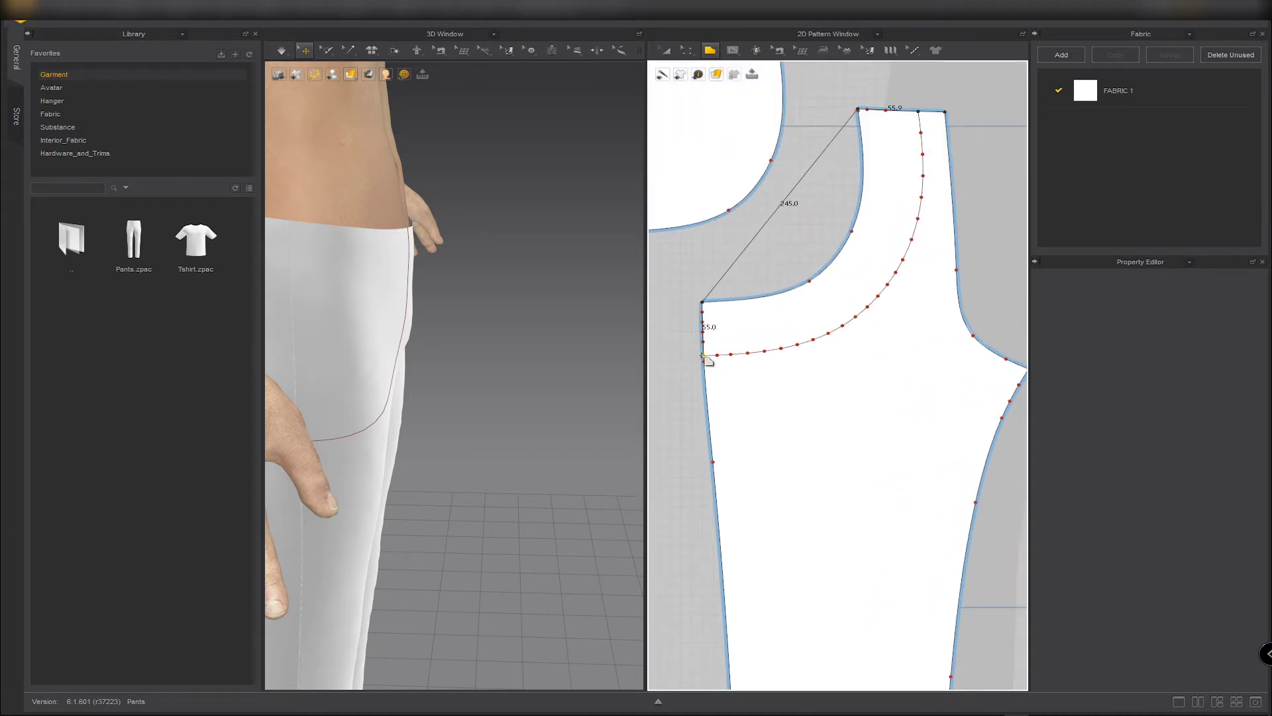
click(704, 356)
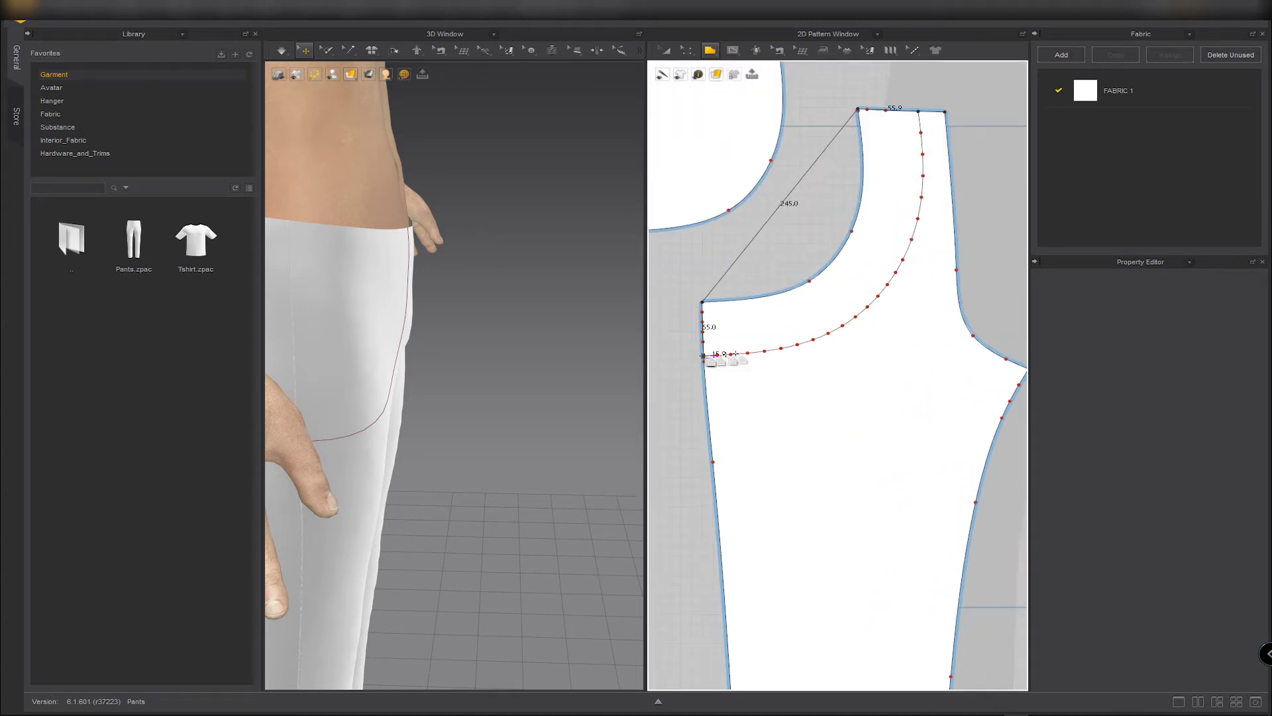
click(919, 111)
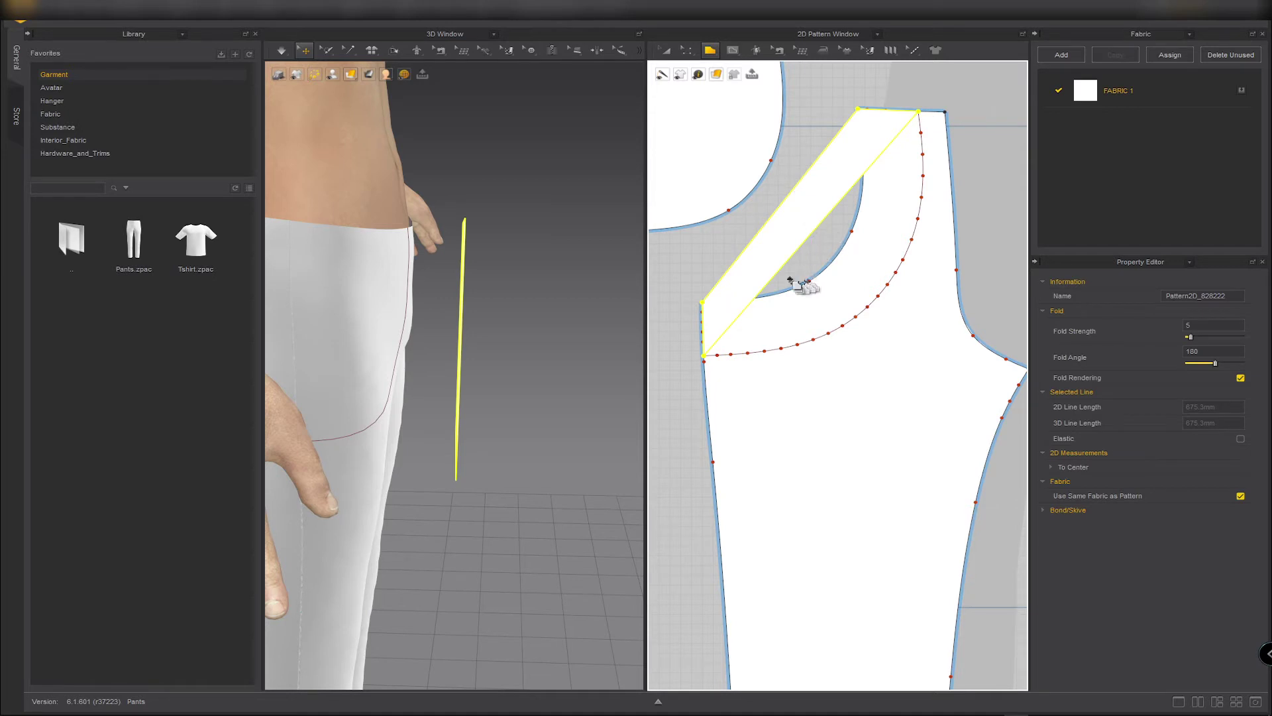
Curve the new pattern's two diagonal edges to match the offset line and pocket edge, about 377 mm and 297 mm long.
key(z)
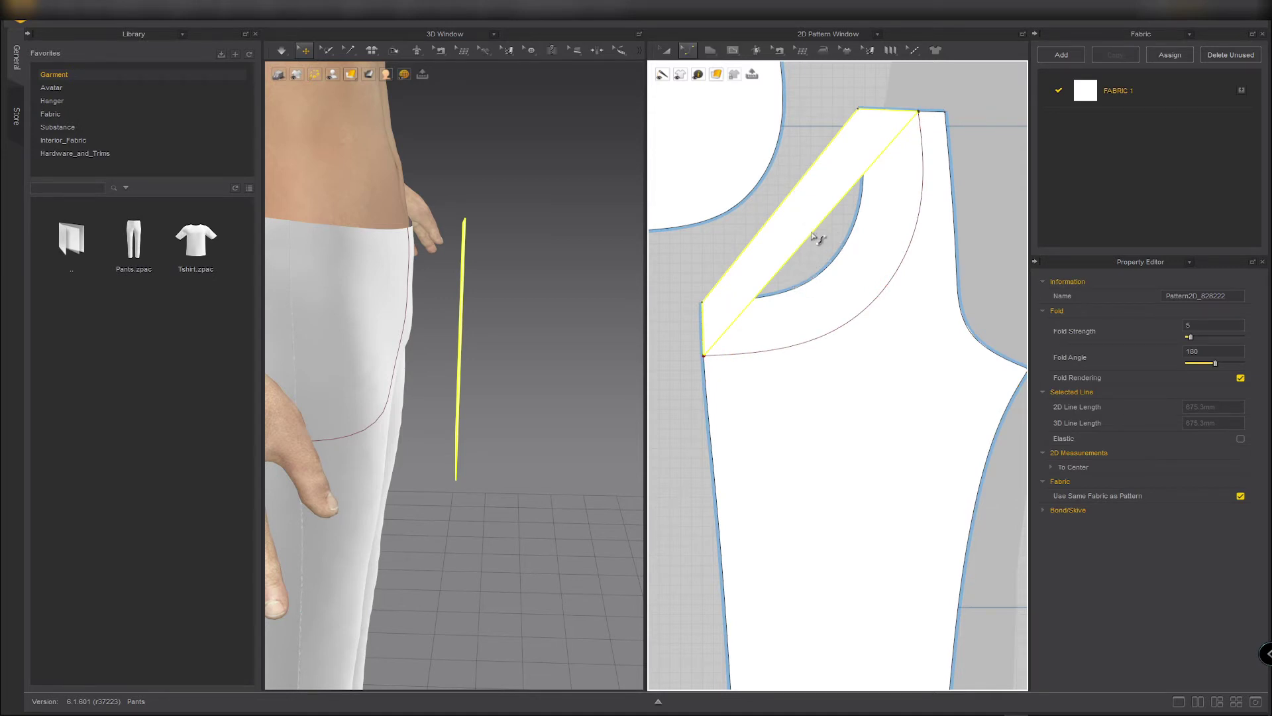
click(865, 277)
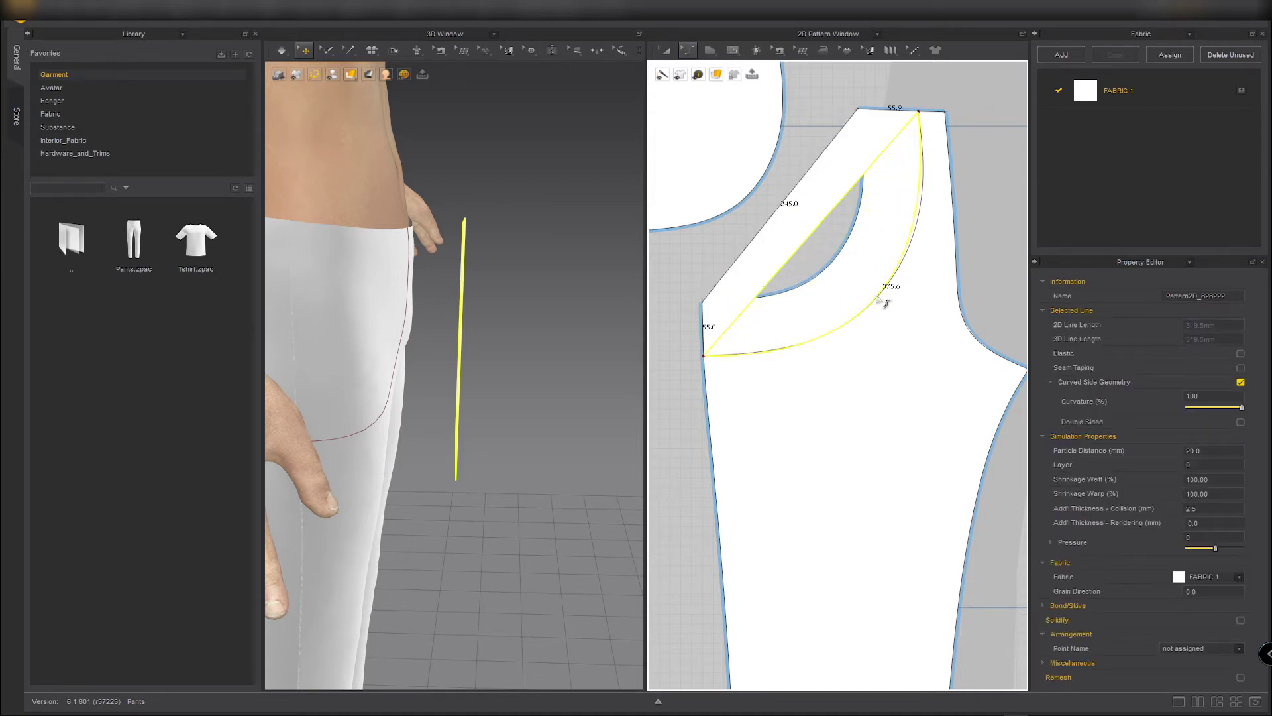
drag(877, 298, 882, 293)
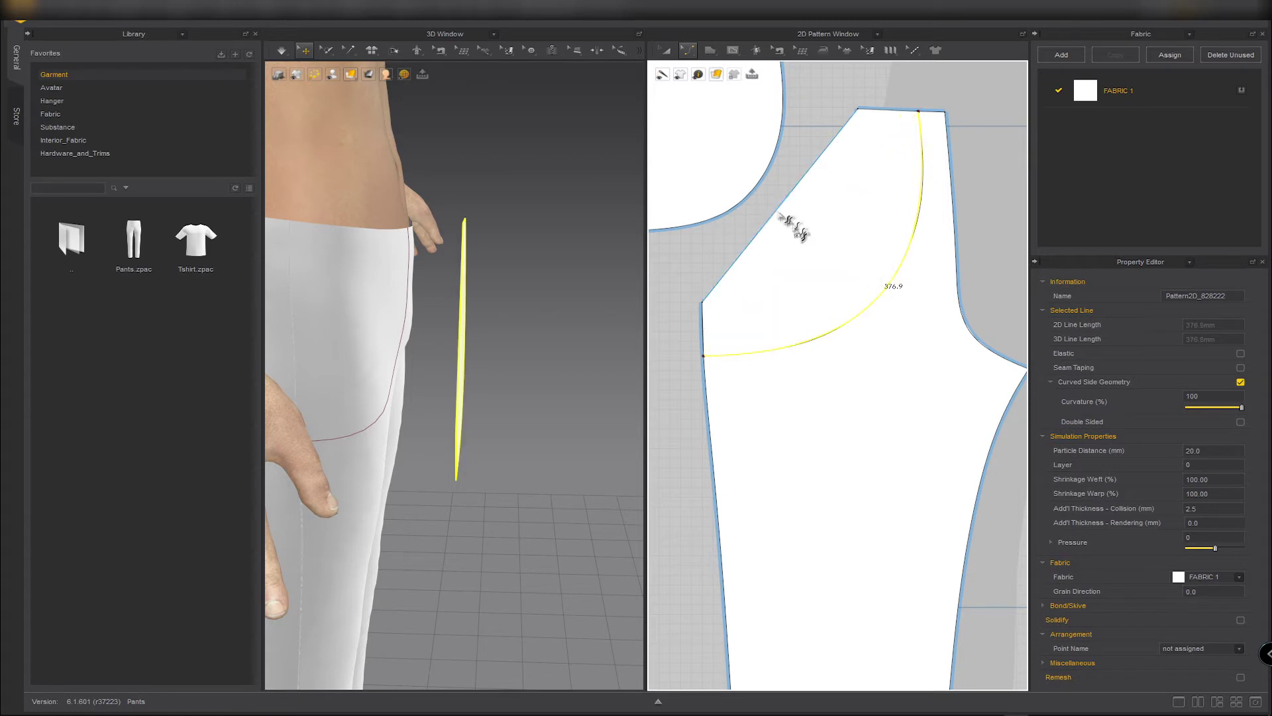
drag(793, 225, 845, 270)
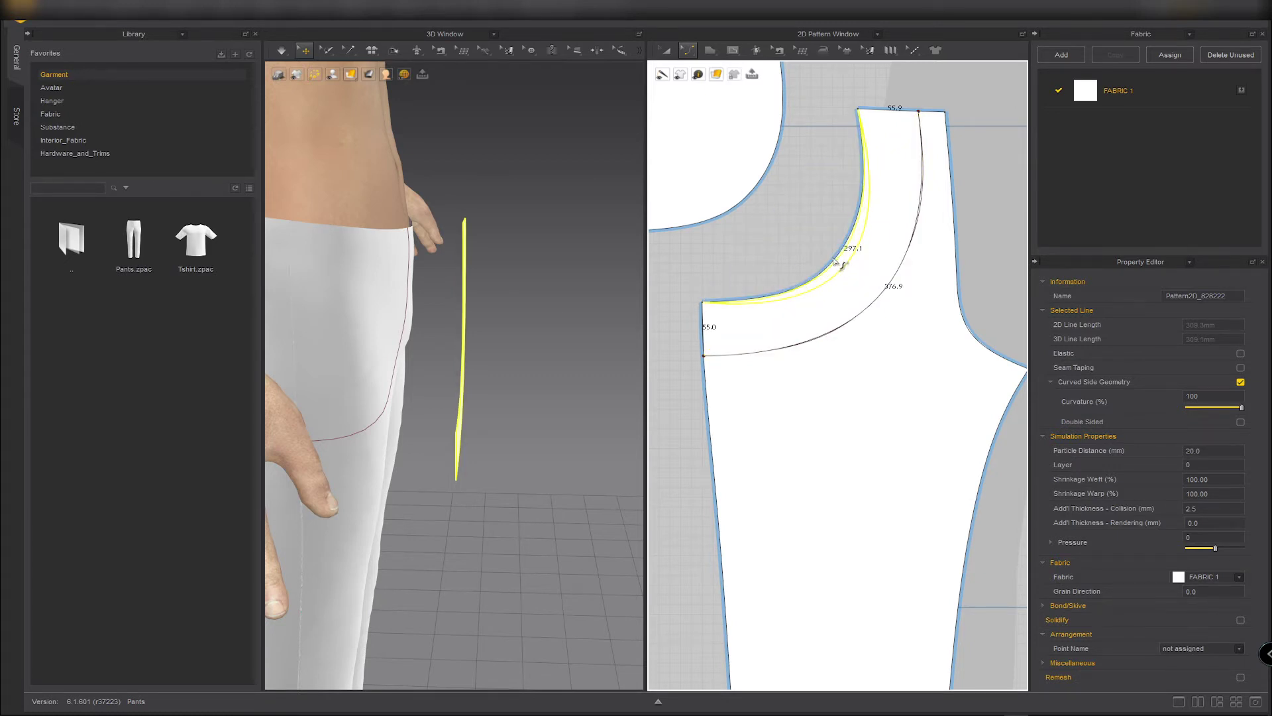
click(837, 256)
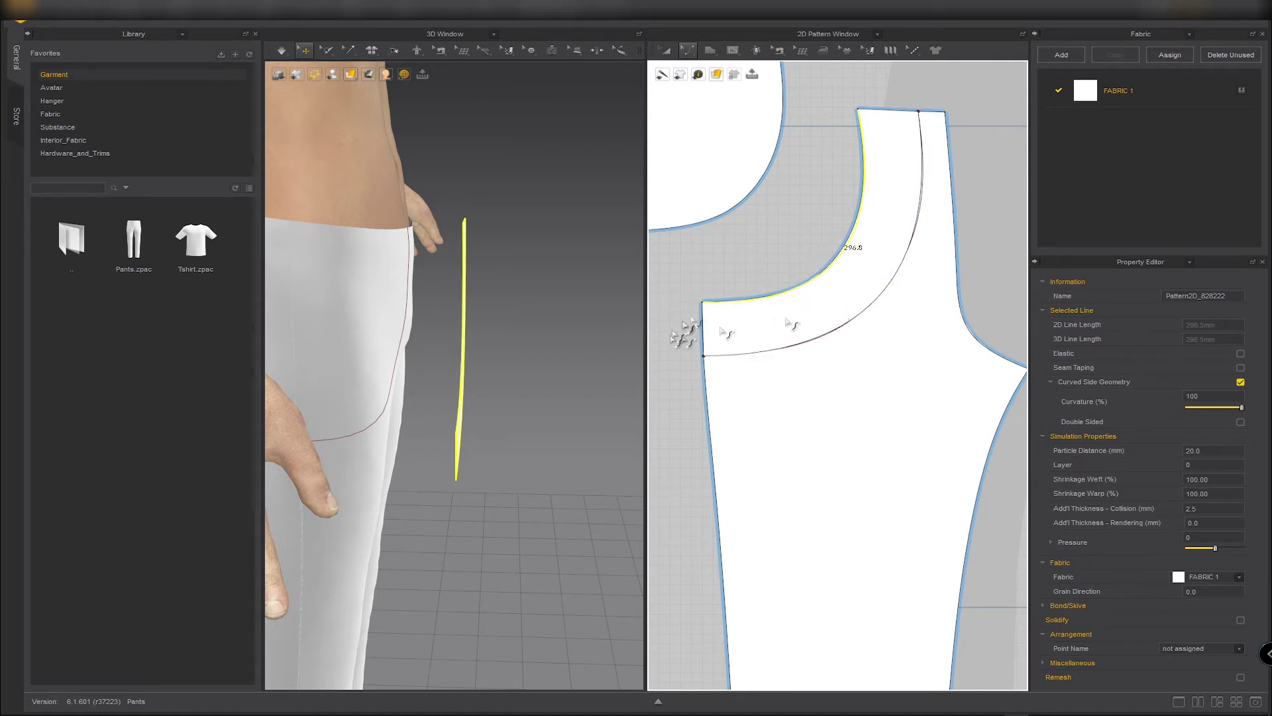
Move the new curved band off the front leg pattern and place it beside the pocket piece, shifting that piece outward.
scroll(853, 266, down, 2)
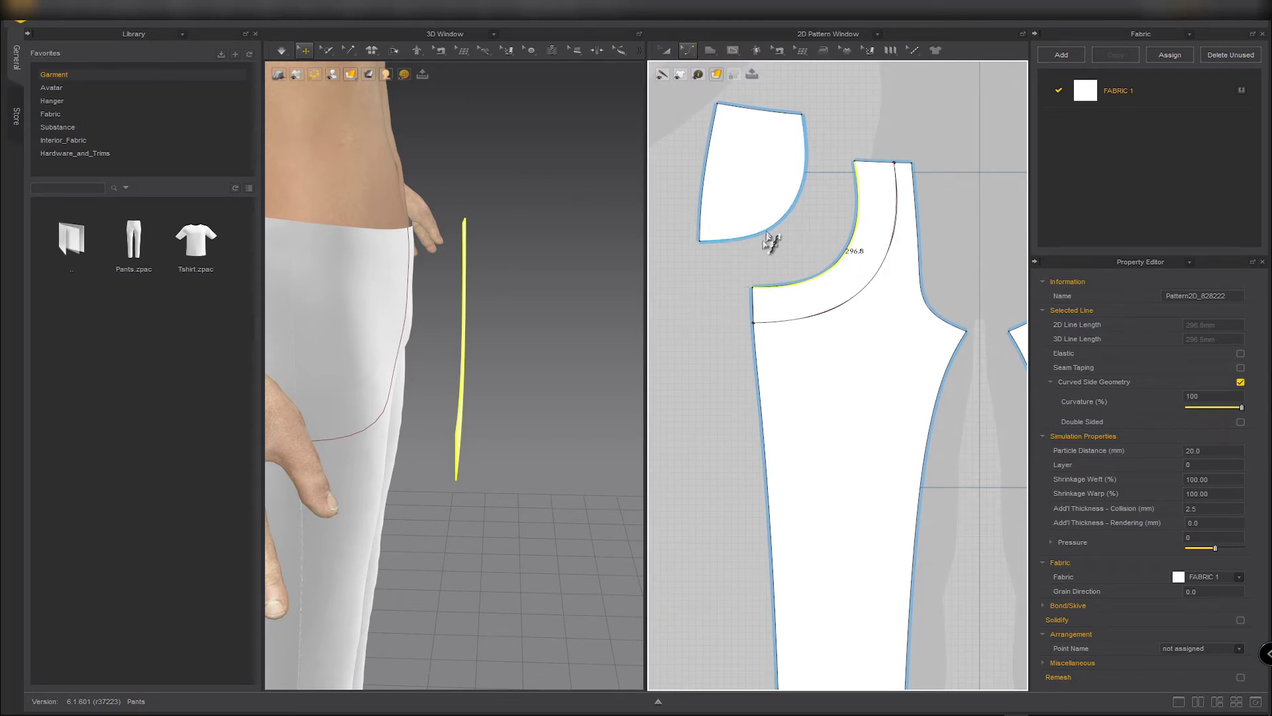
key(a)
drag(852, 267, 711, 169)
scroll(712, 169, down, 1)
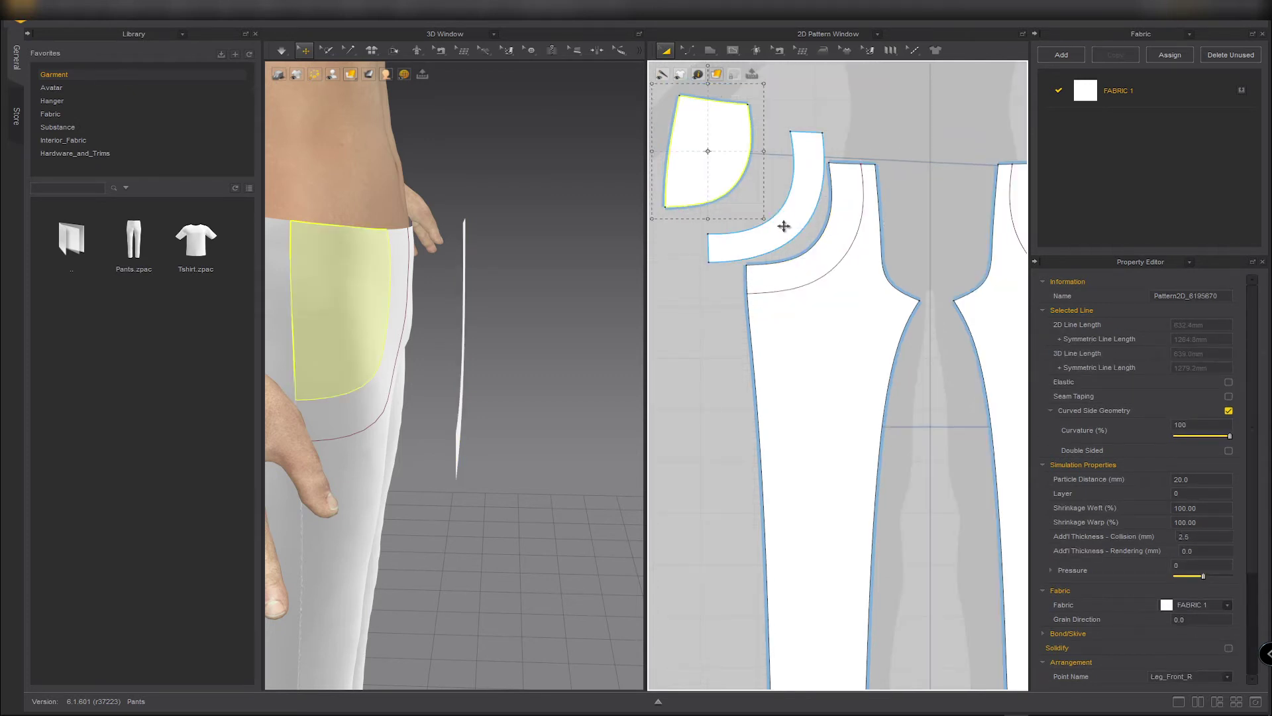
drag(783, 226, 767, 218)
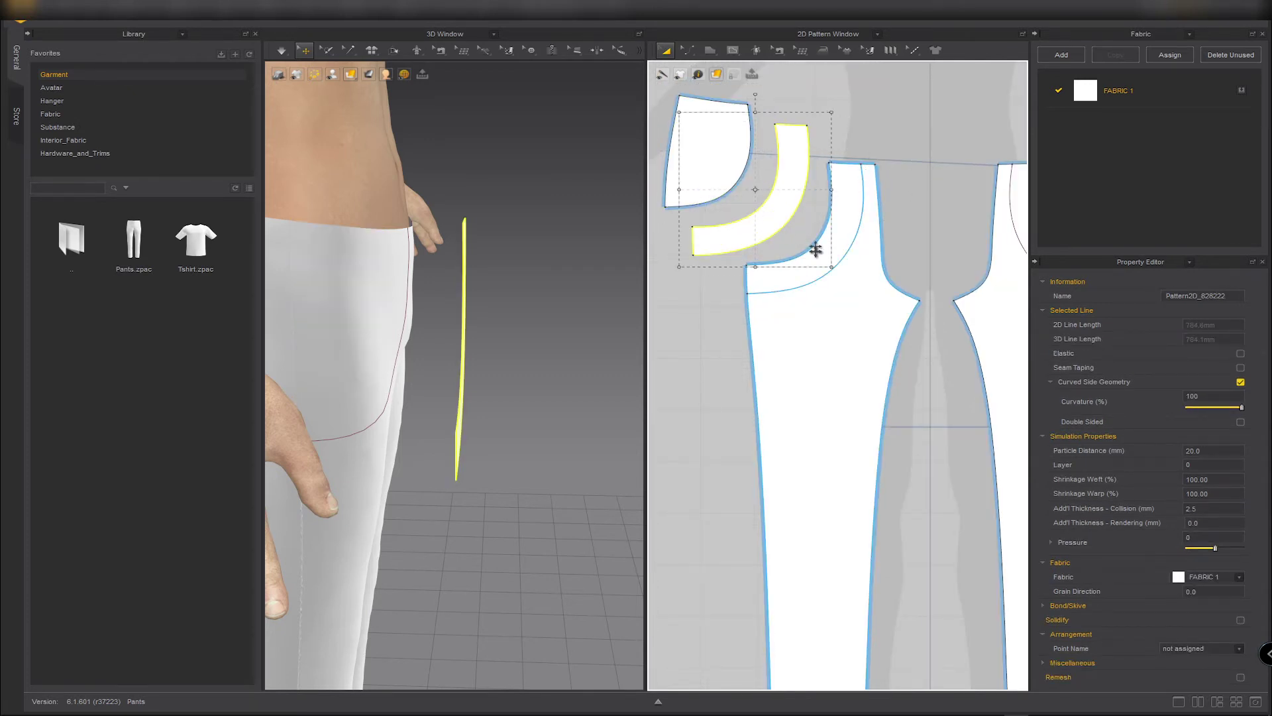
Try to move the front pocket piece outward from the hip in the 3D view.
click(733, 310)
scroll(726, 271, up, 1)
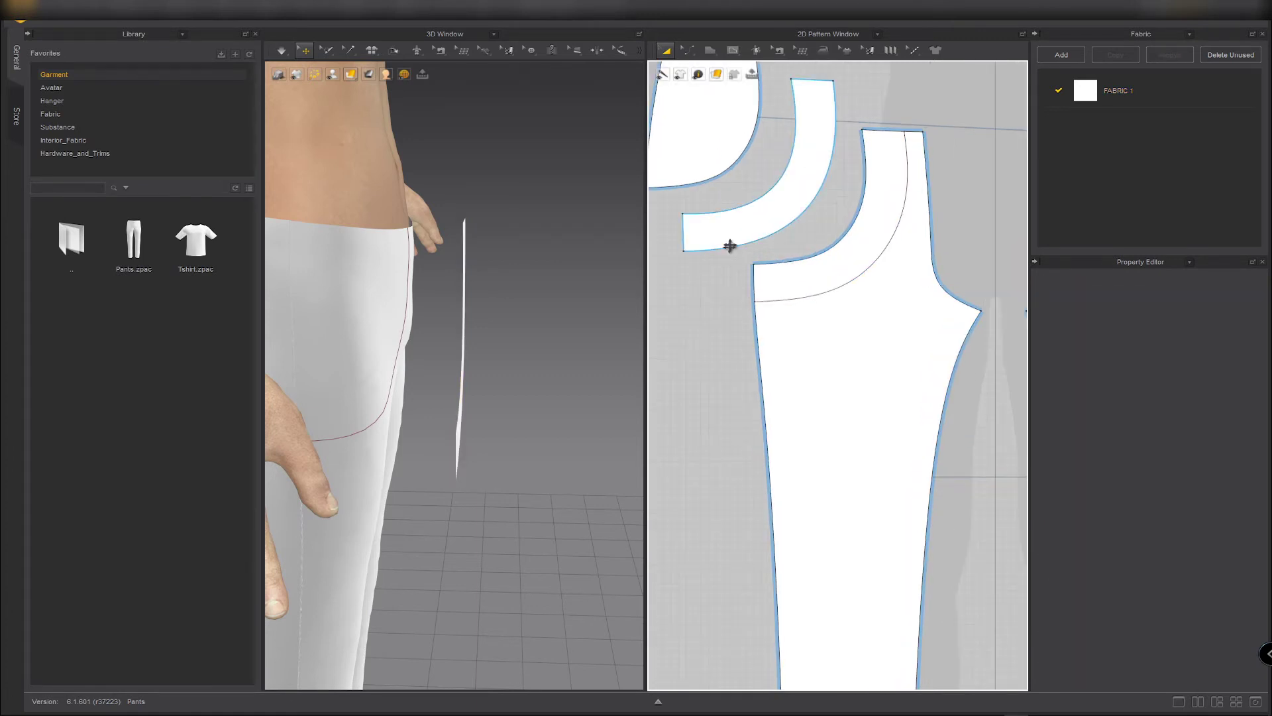
middle_drag(731, 245, 769, 344)
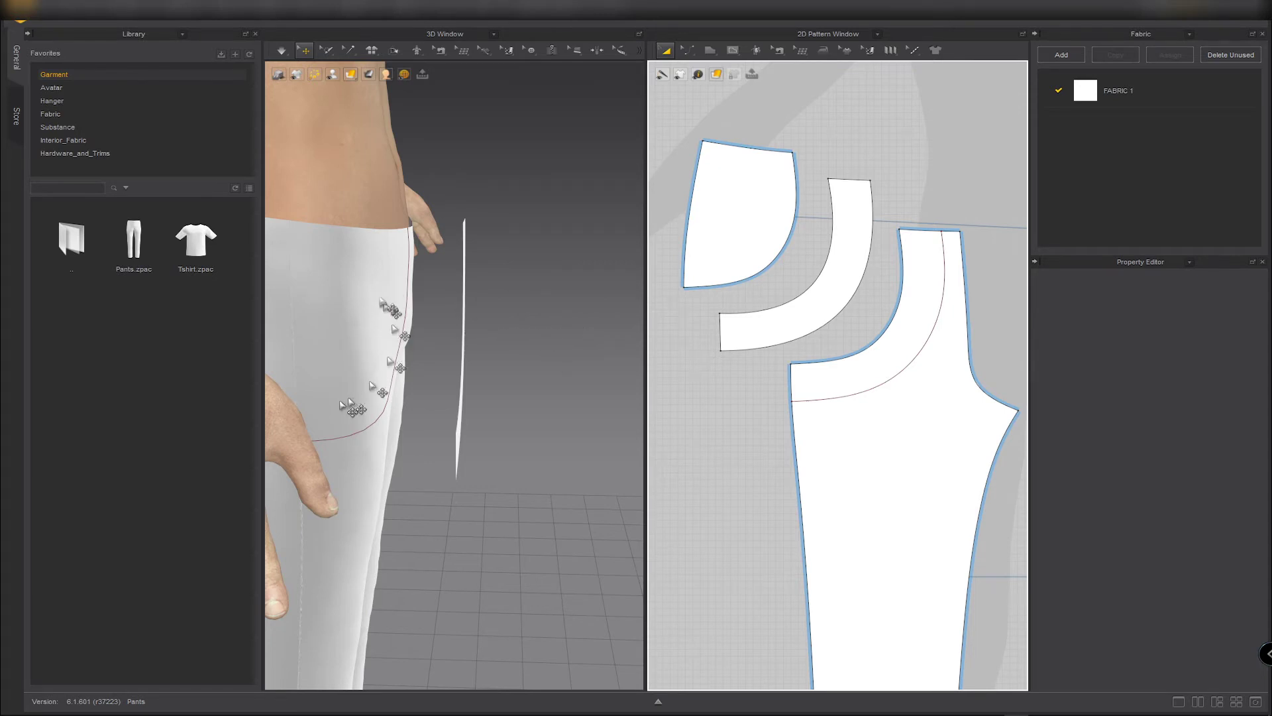
click(386, 345)
drag(403, 335, 481, 336)
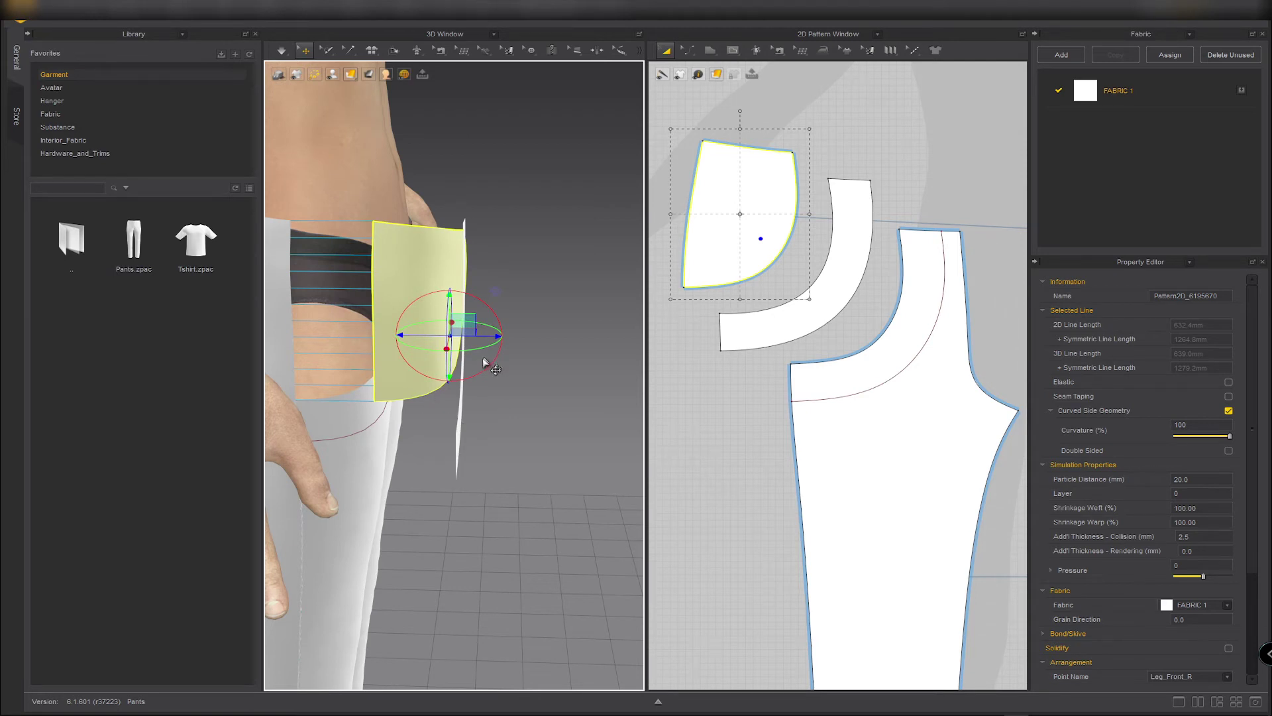
key(ctrl+z)
Switch to the pocket layout sketch in Photoshop to examine it, undo the wavy black stroke, and return to Marvelous Designer.
key(alt+Tab)
key(alt+Tab)
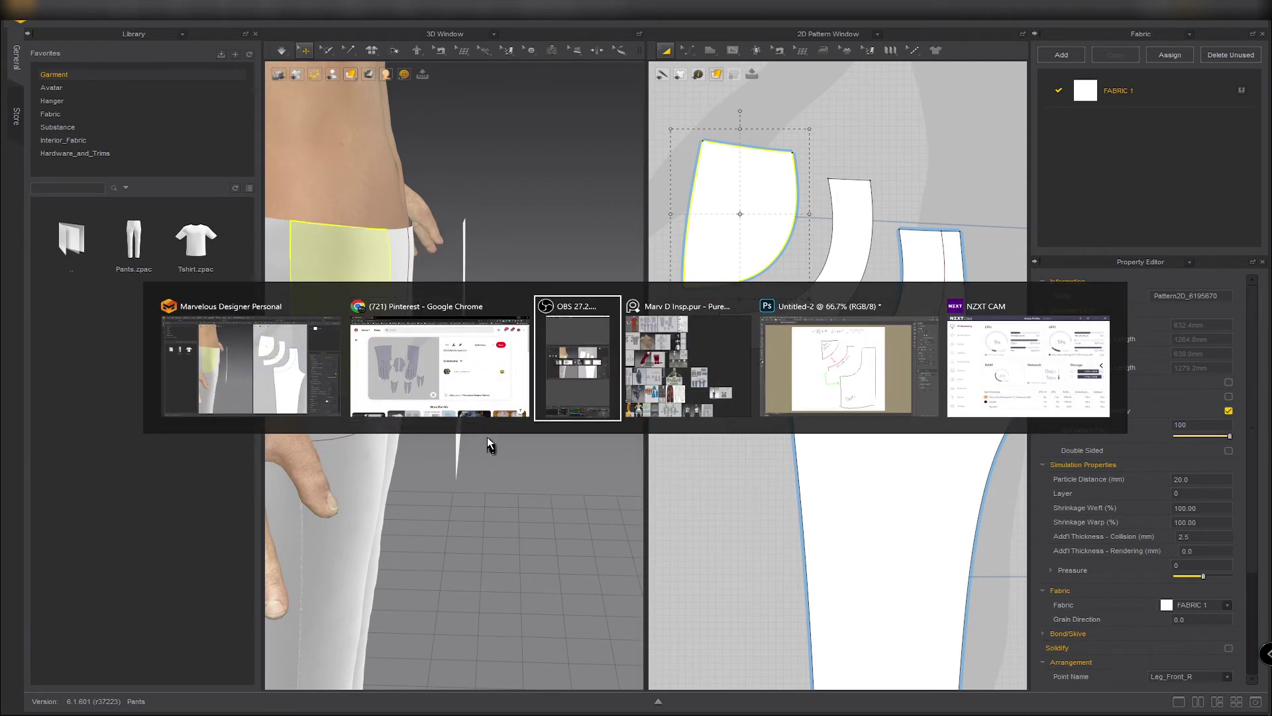
key(alt+Tab)
key(alt+Tab)
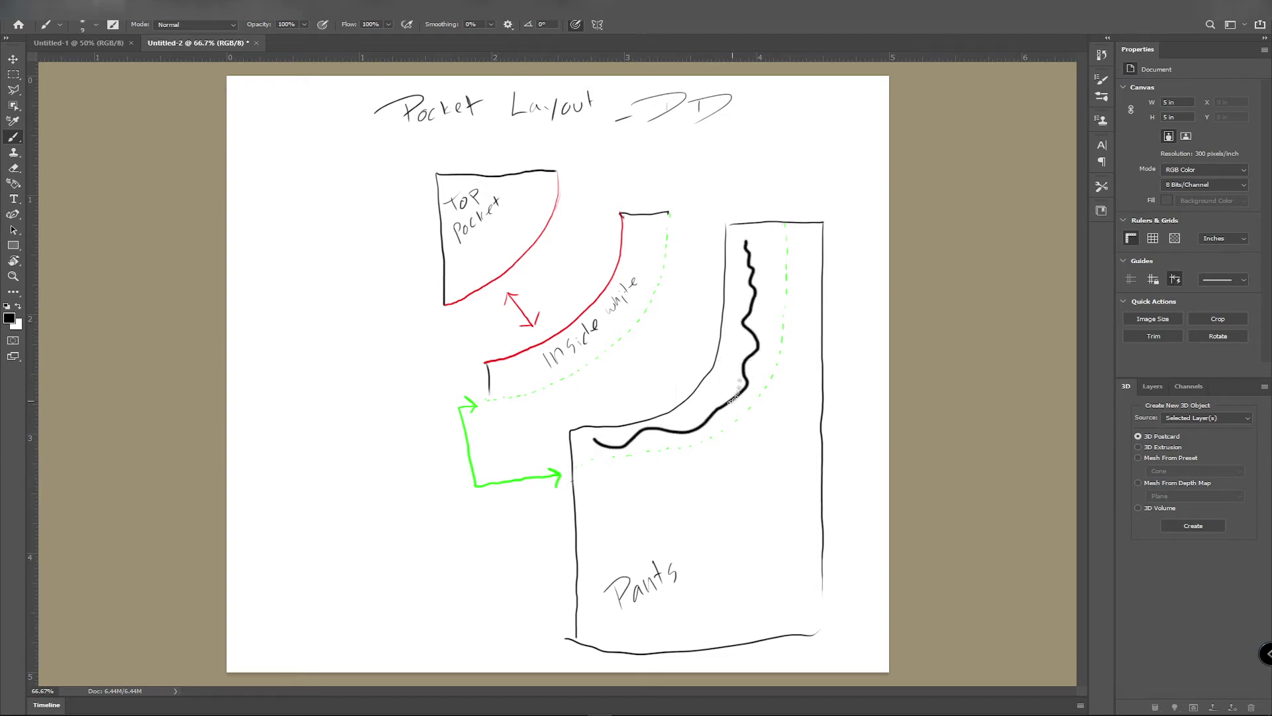
key(ctrl+z)
key(alt+Tab)
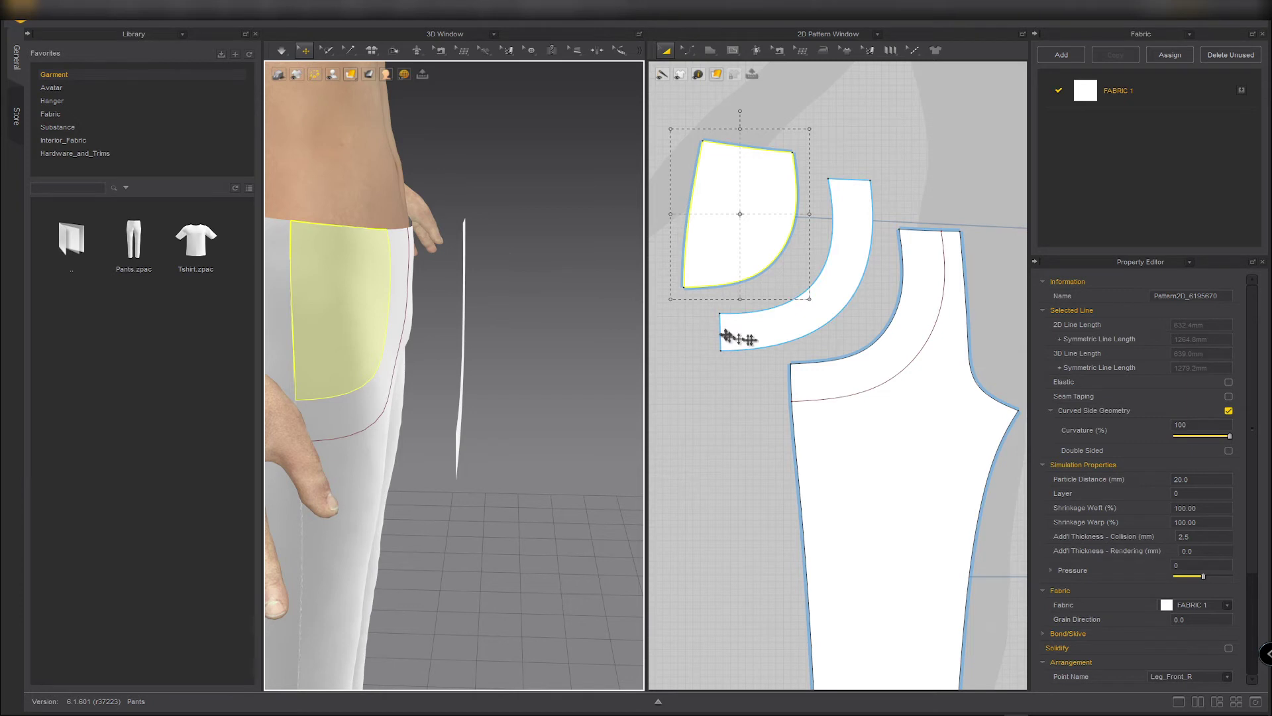
Sew the curved band's outer edge to the offset internal line on the front leg with Free Sewing.
key(n)
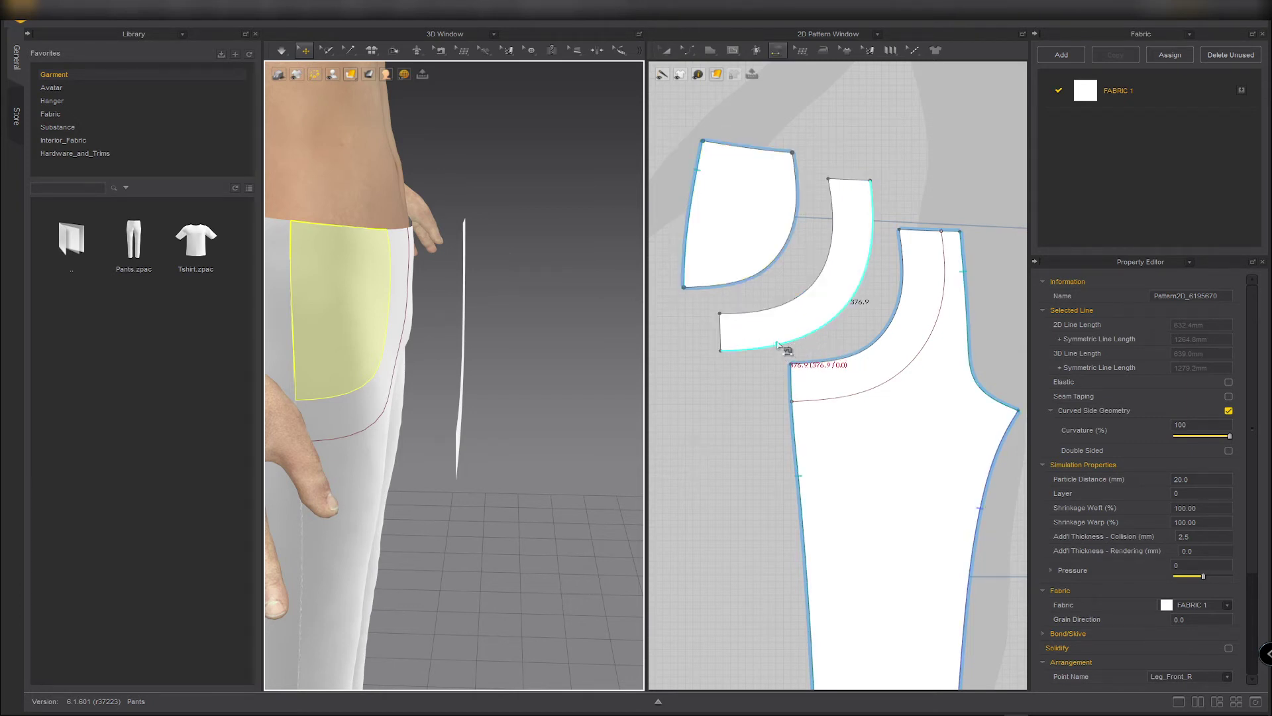
click(721, 352)
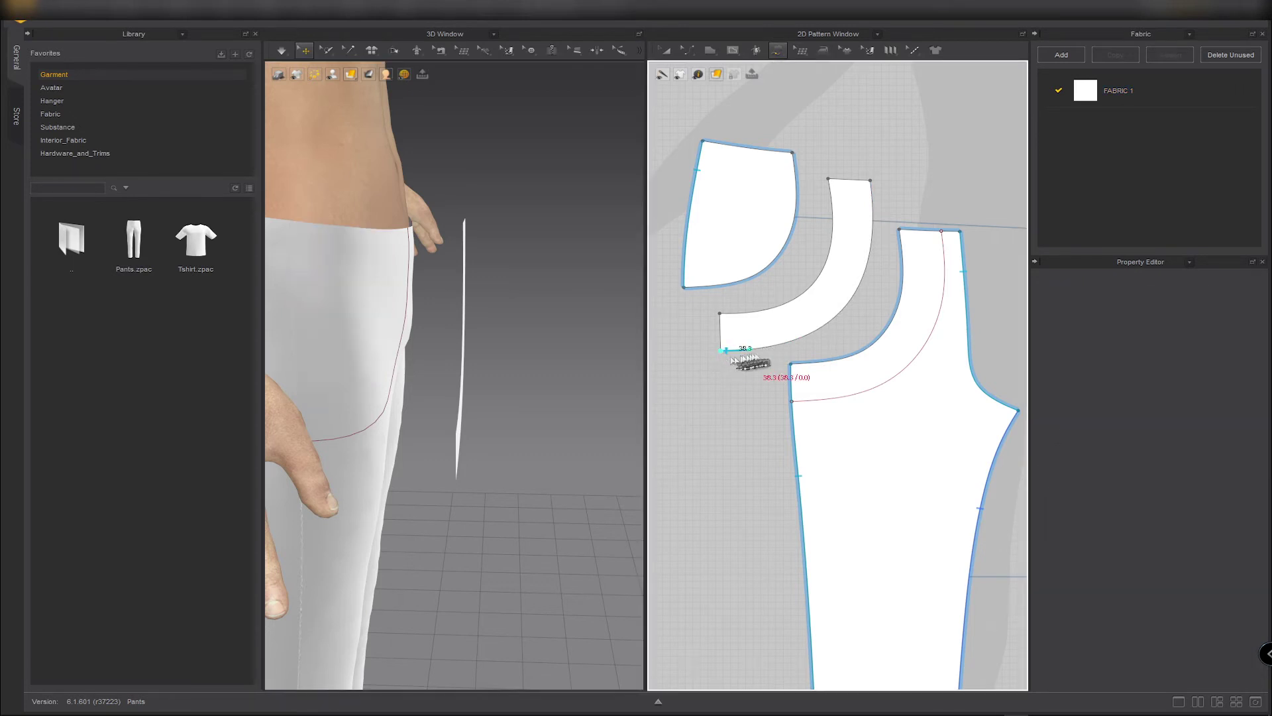
click(871, 182)
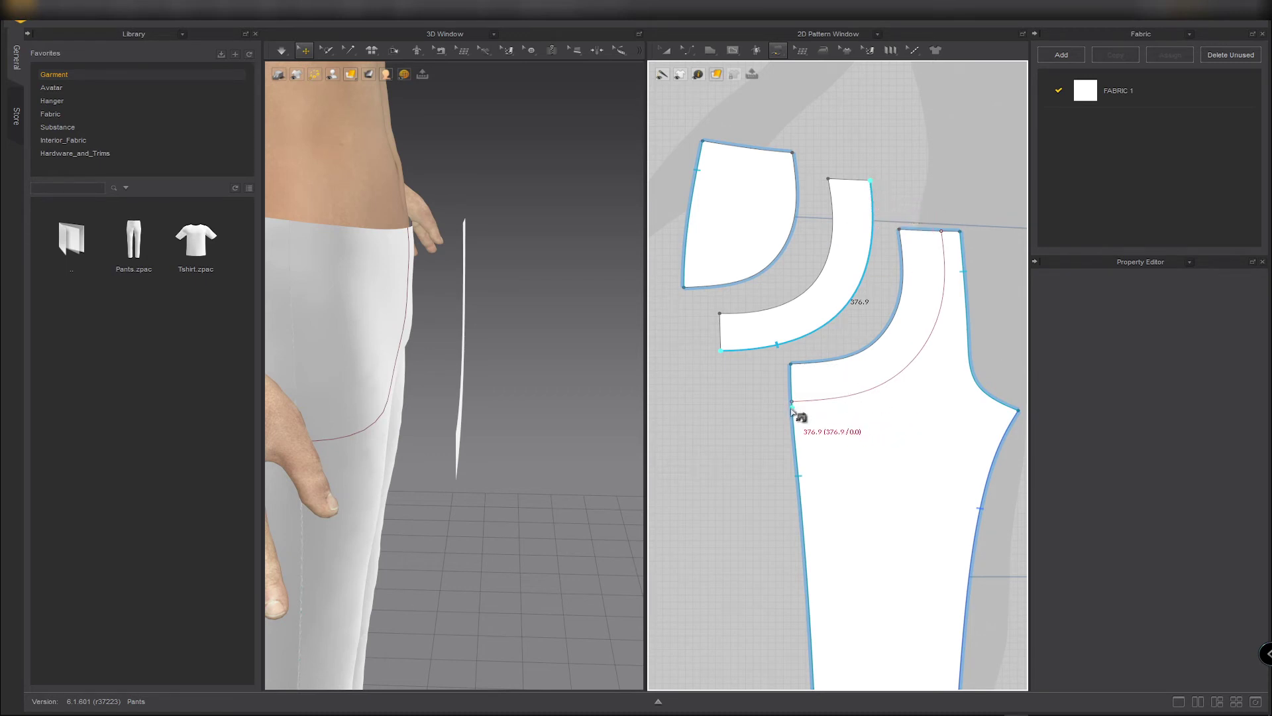
click(792, 403)
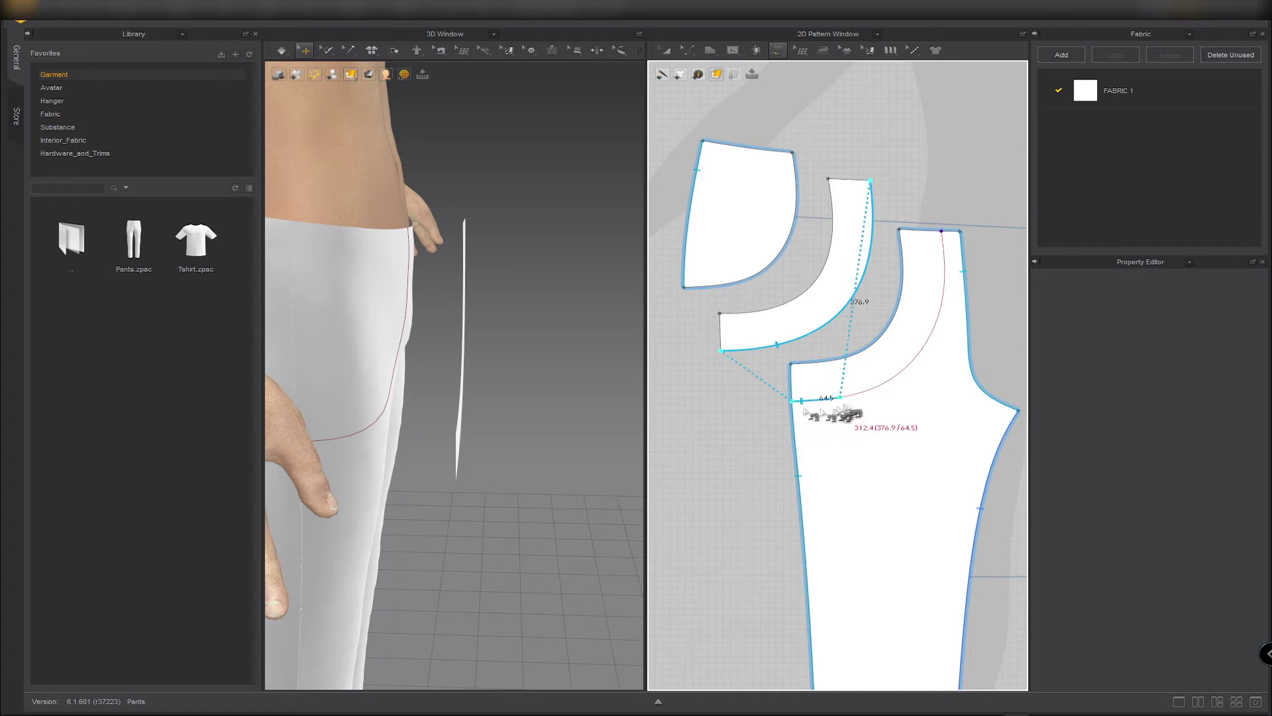
click(943, 232)
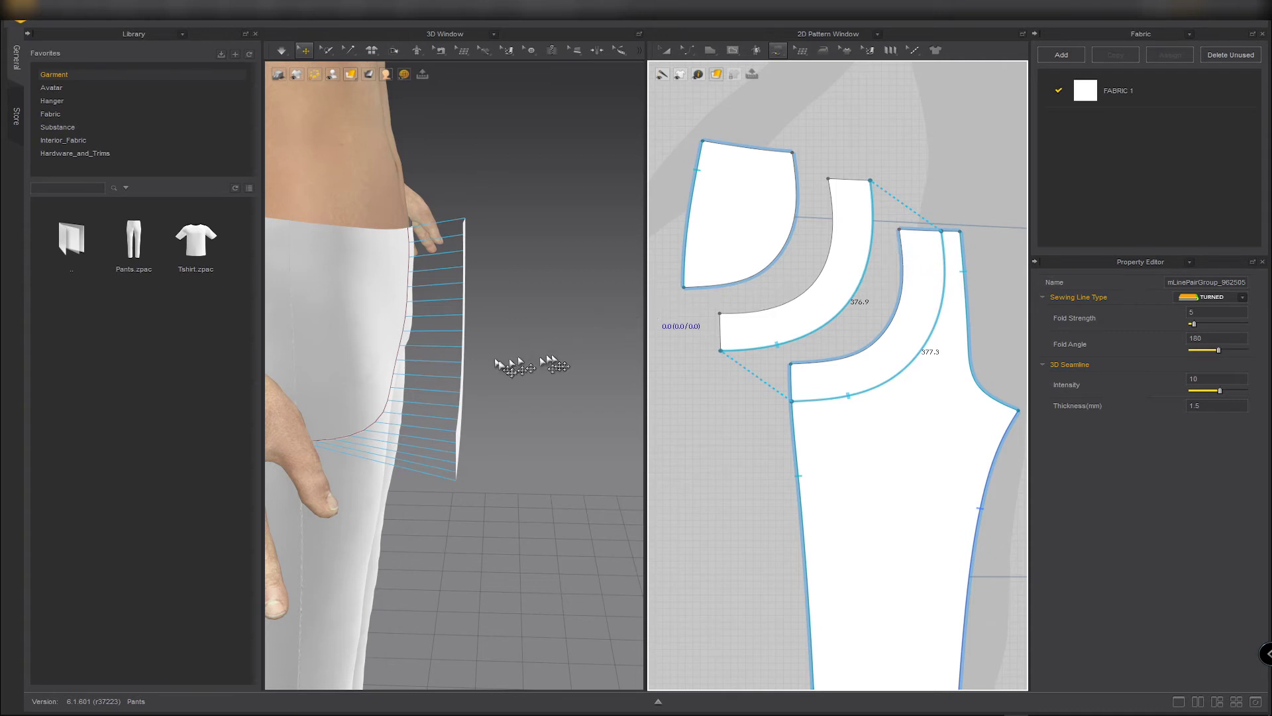
right_drag(424, 324, 397, 356)
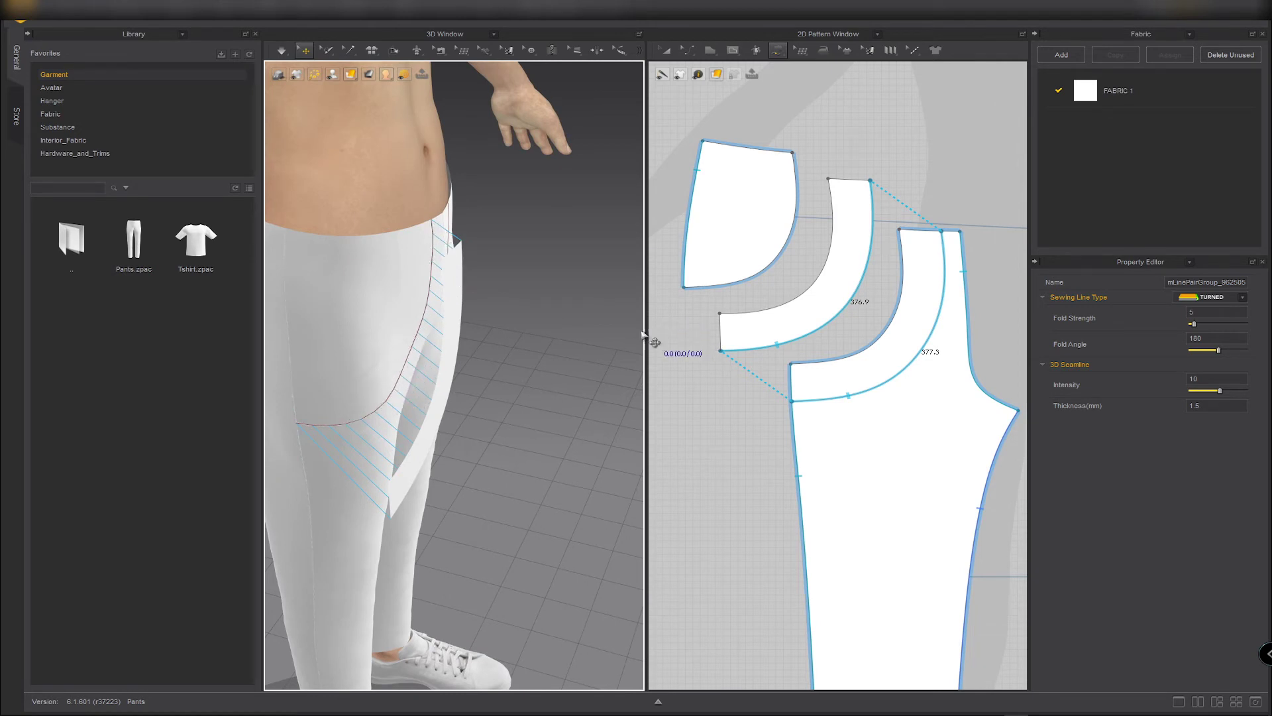
Simulate the garment and check from the front how the sewn band and pocket pieces drape.
key(a)
key(space)
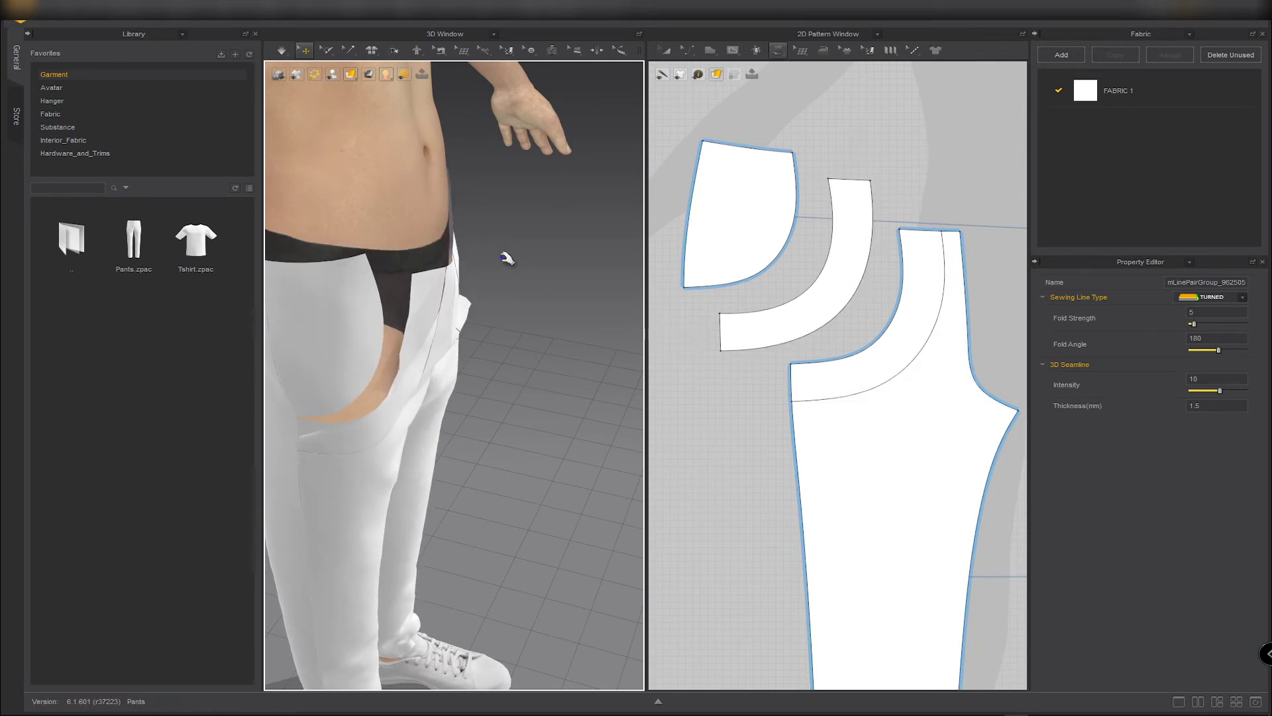
right_drag(467, 266, 335, 198)
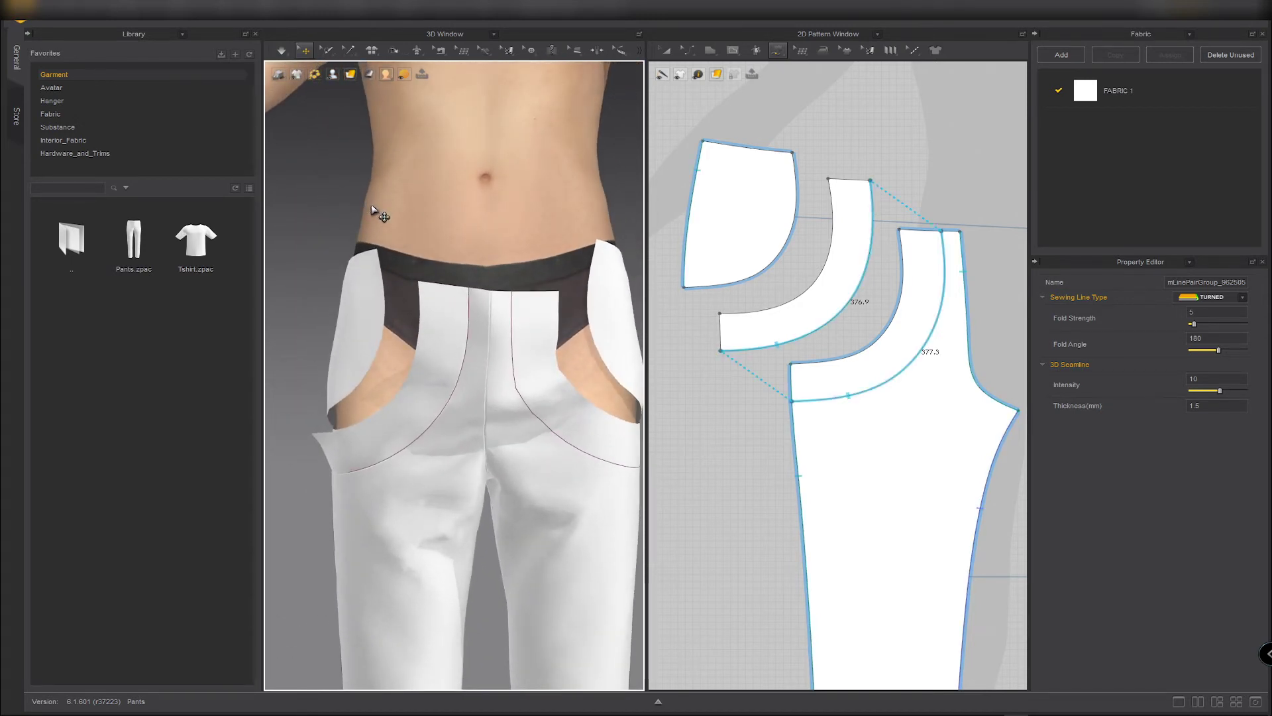
right_drag(374, 208, 419, 302)
scroll(784, 298, down, 3)
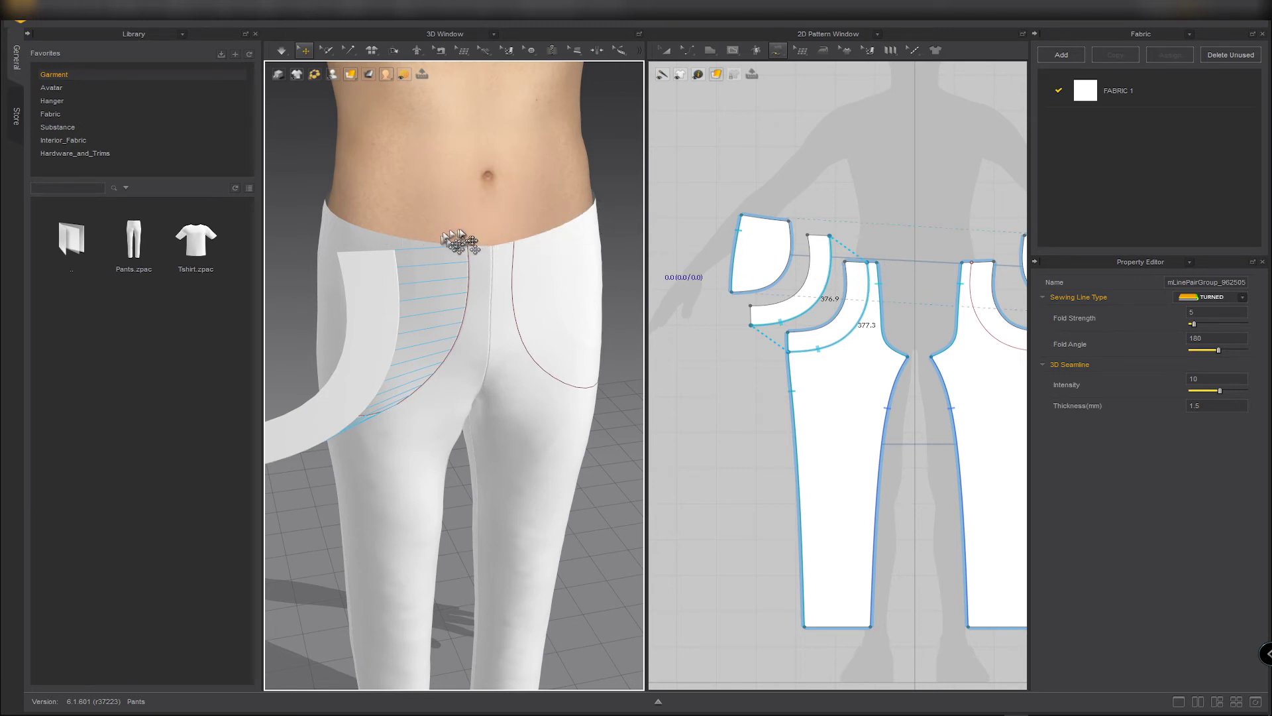
Pin the pants' waist edge at the front pocket piece and on both sides of the side seam and the centre back seam.
click(346, 229)
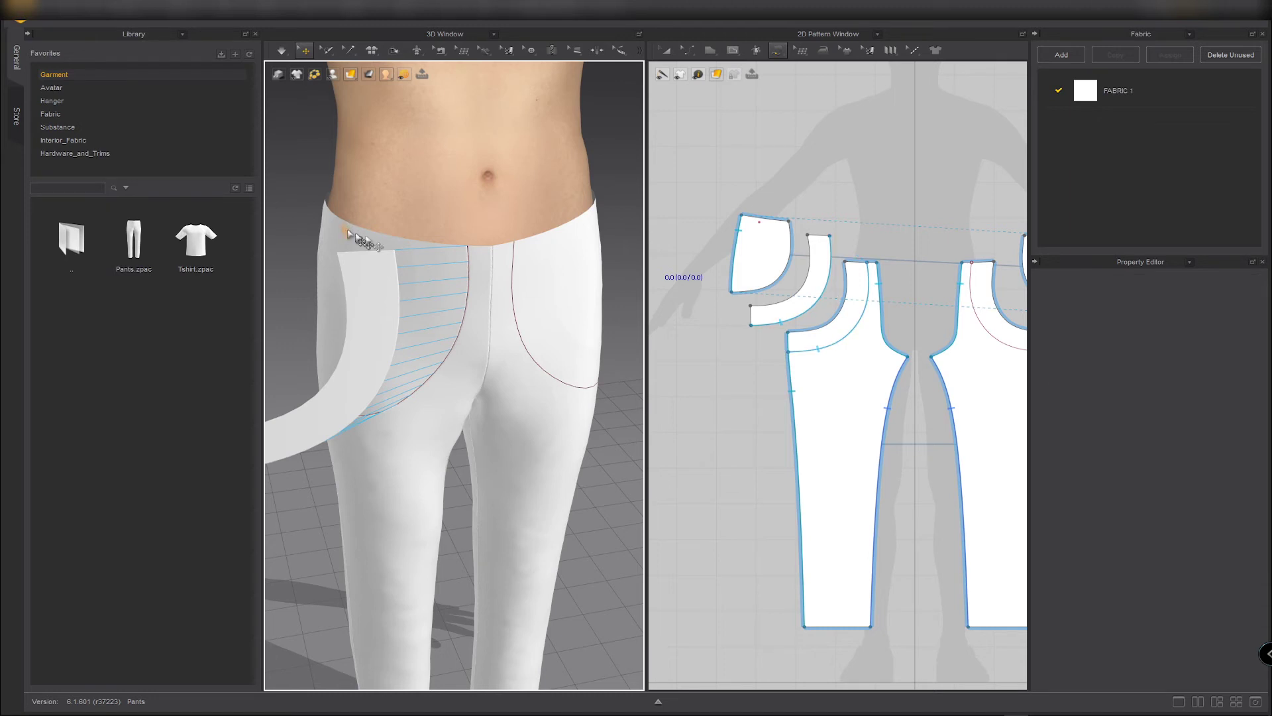
right_drag(568, 242, 435, 239)
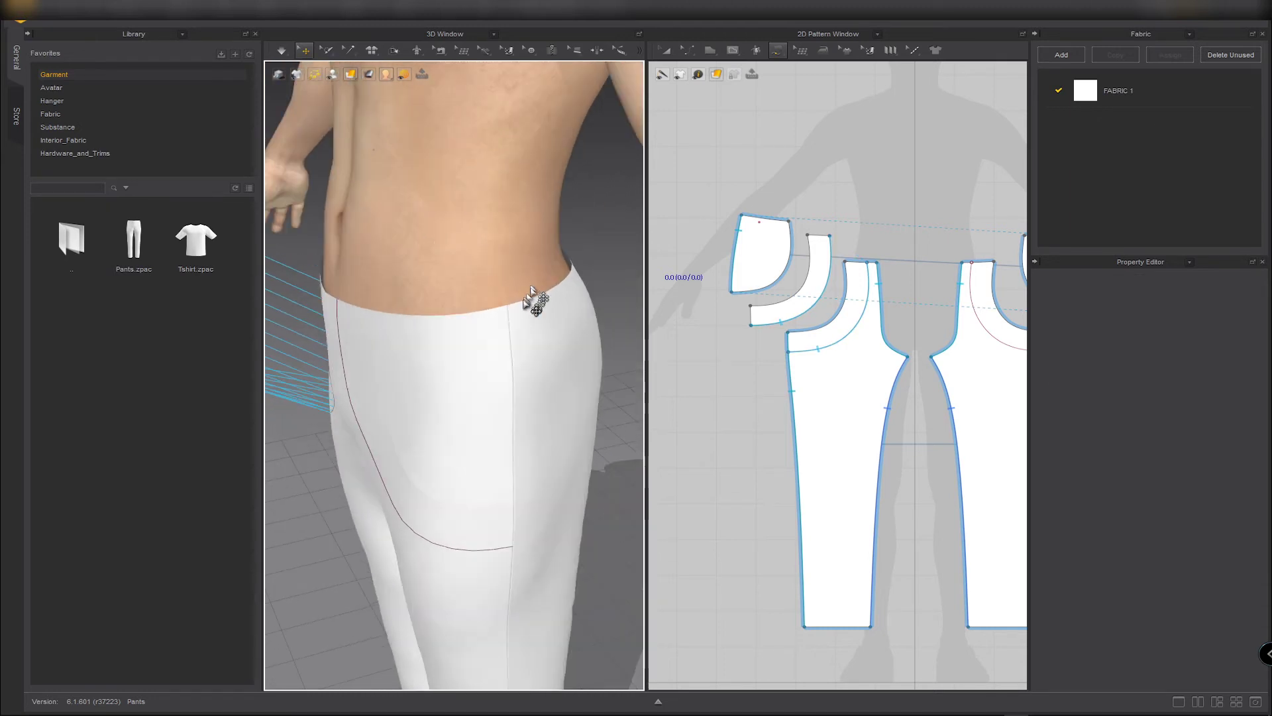
click(522, 313)
click(457, 330)
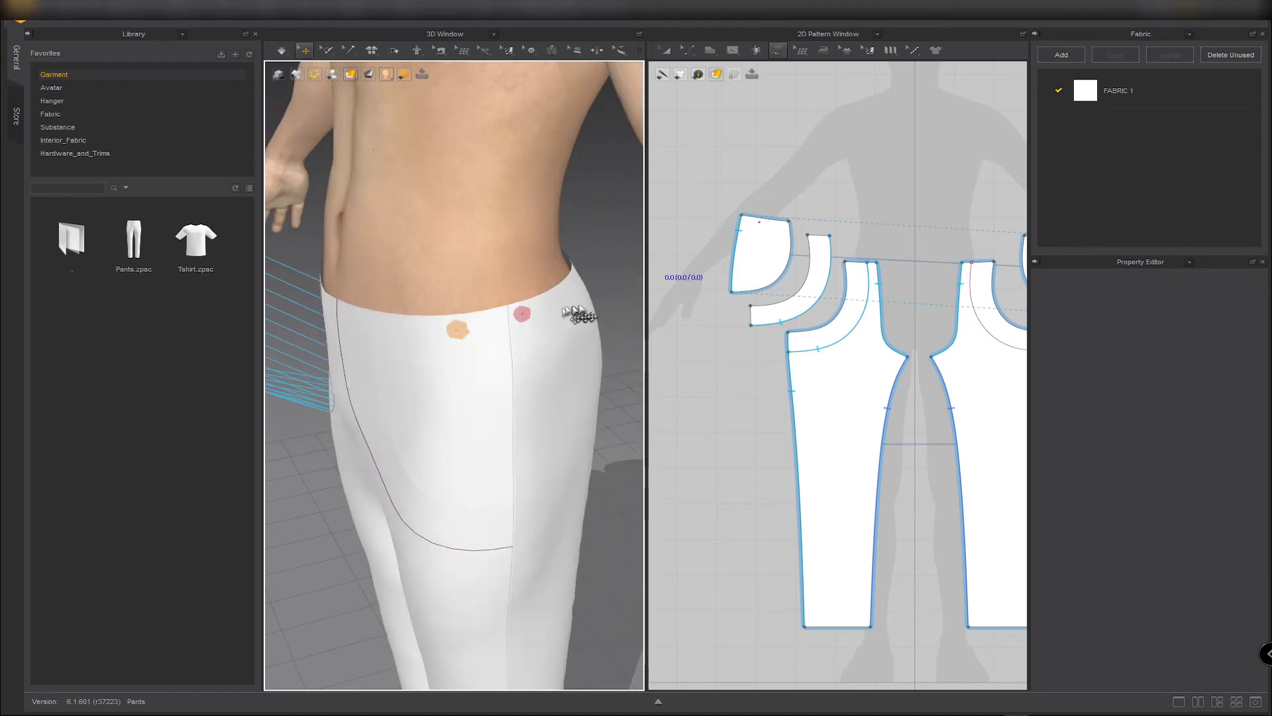
right_drag(573, 311, 506, 314)
right_drag(598, 340, 271, 342)
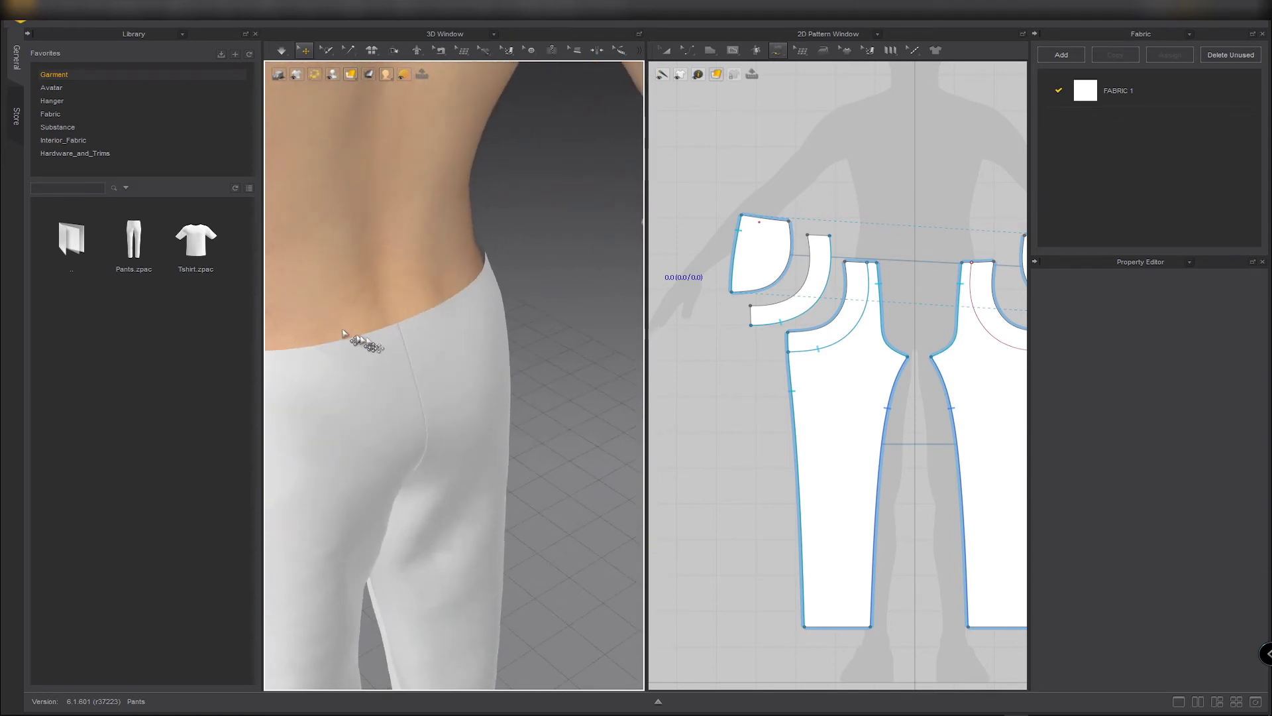
click(374, 345)
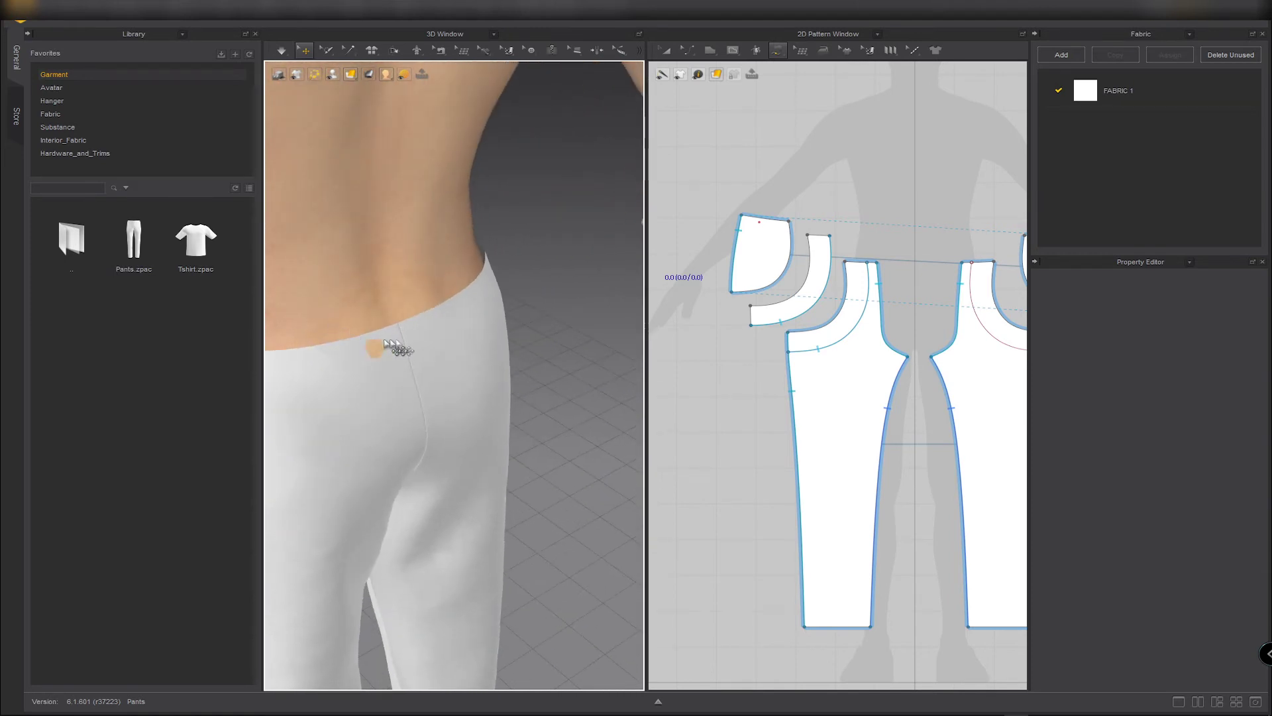
click(435, 328)
right_drag(471, 324, 373, 318)
right_drag(495, 344, 274, 331)
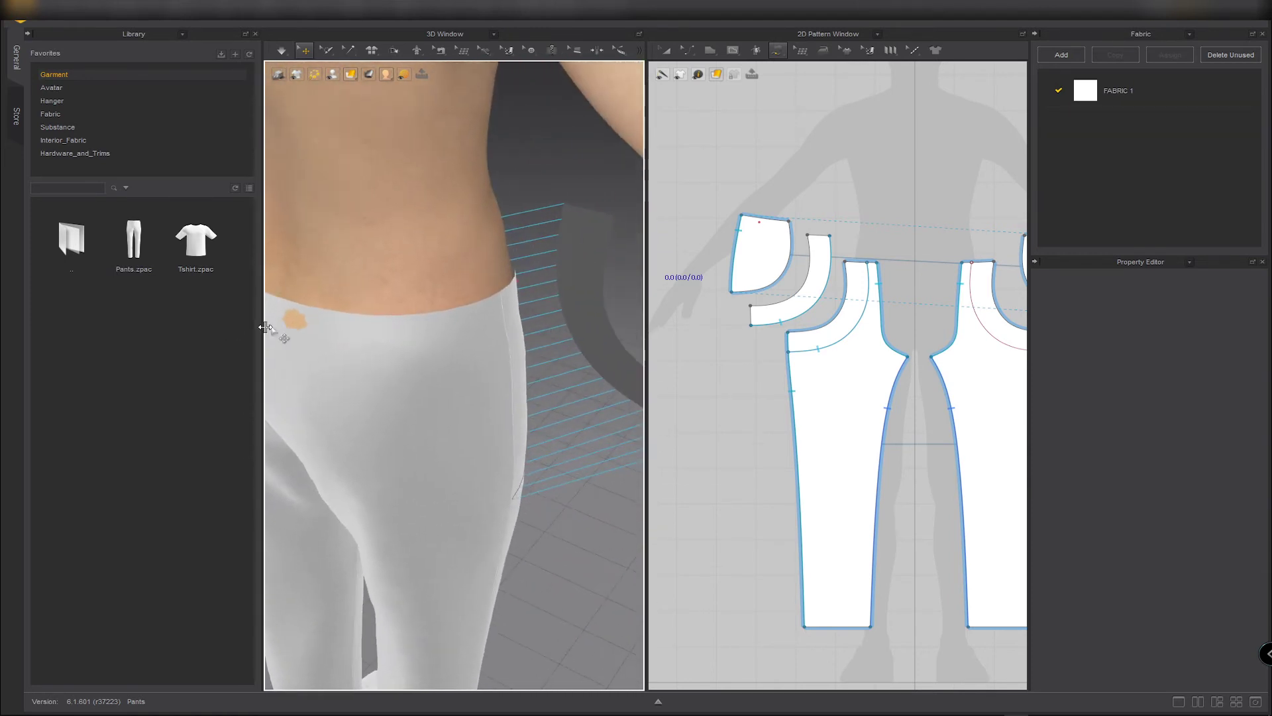
right_drag(394, 339, 313, 336)
Simulate the pinned pants and inspect the waist from the side and front.
key(space)
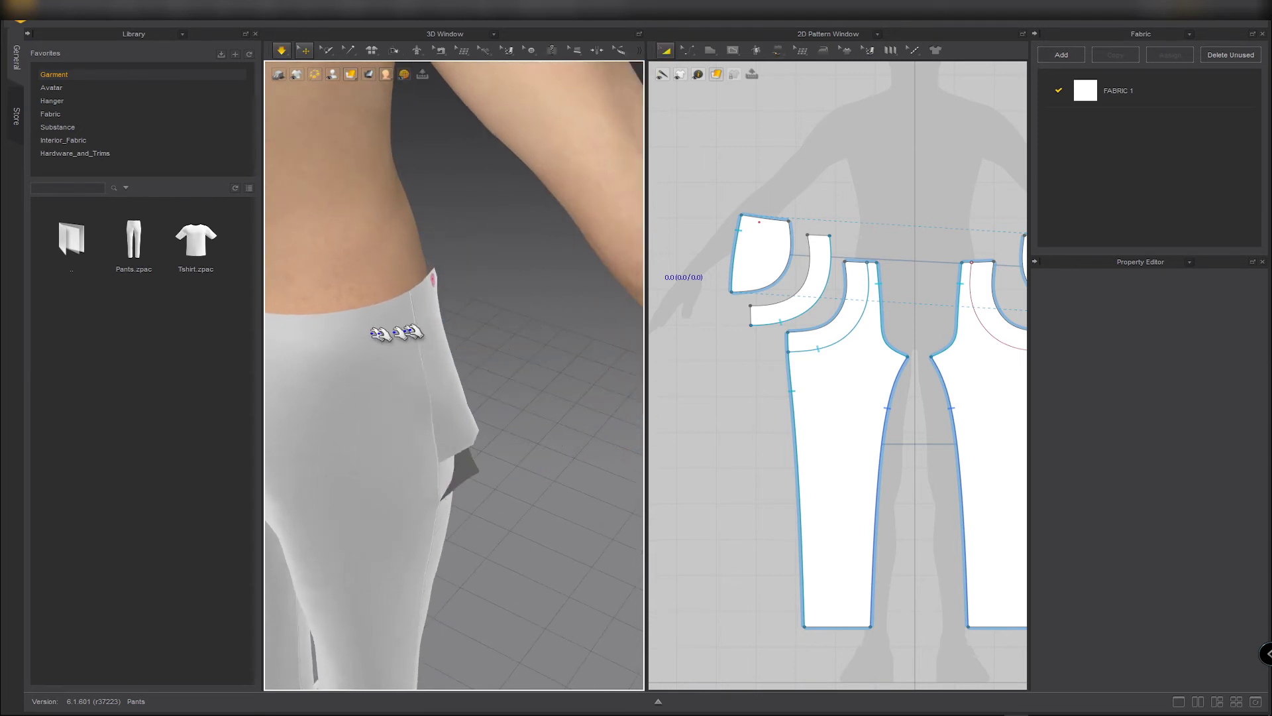
right_drag(448, 326, 303, 319)
scroll(426, 369, up, 3)
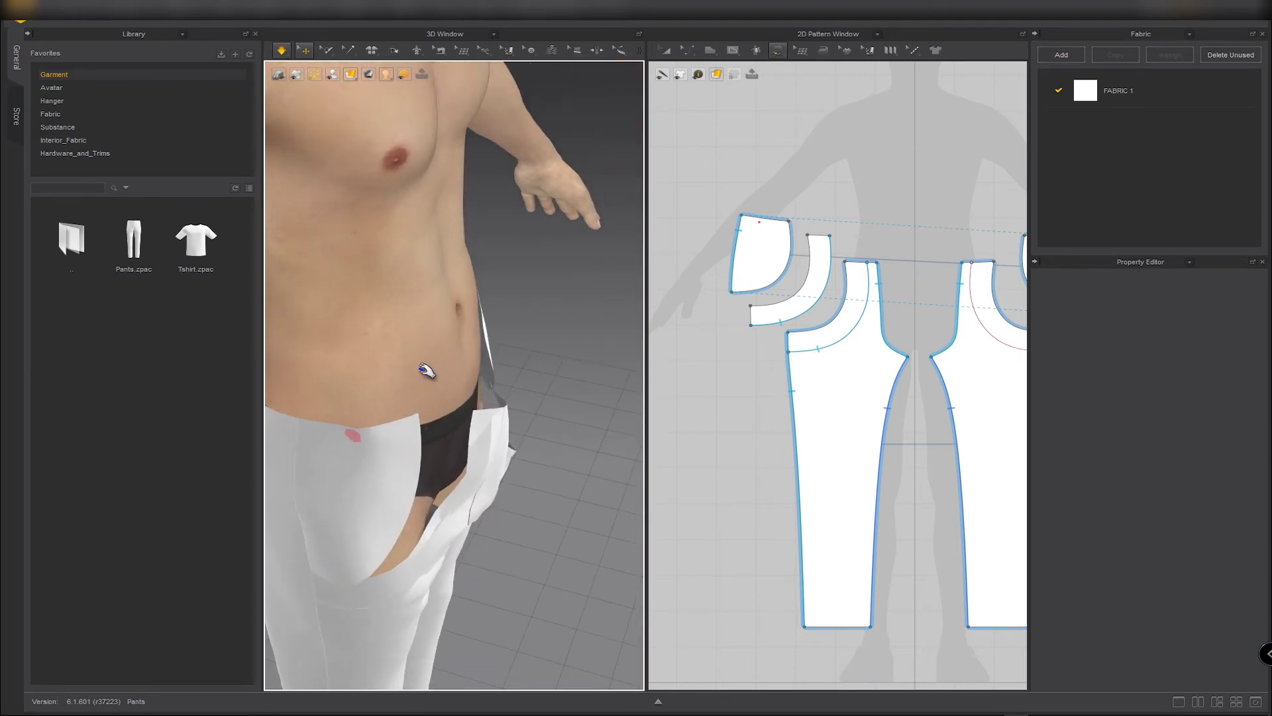
key(space)
right_drag(466, 395, 417, 352)
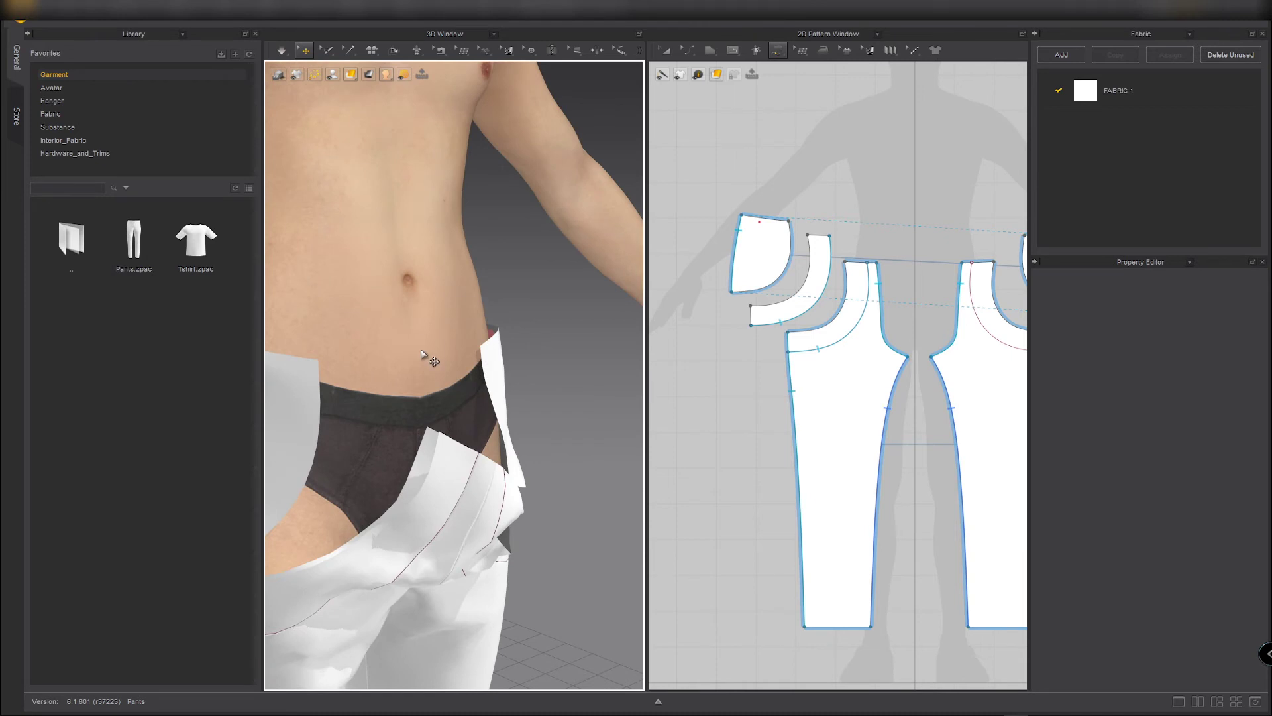
Undo the last simulation and rerun it with the waist also pinned on both sides of the centre front seam.
key(ctrl+z)
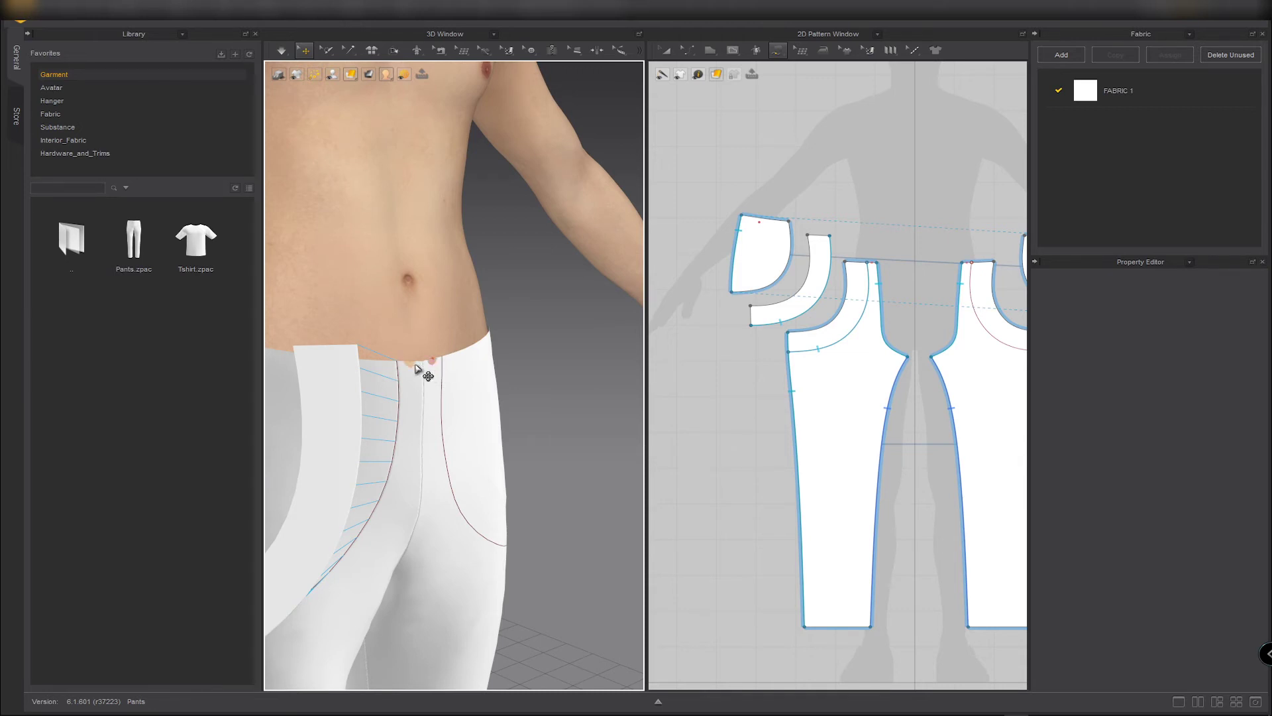
key(space)
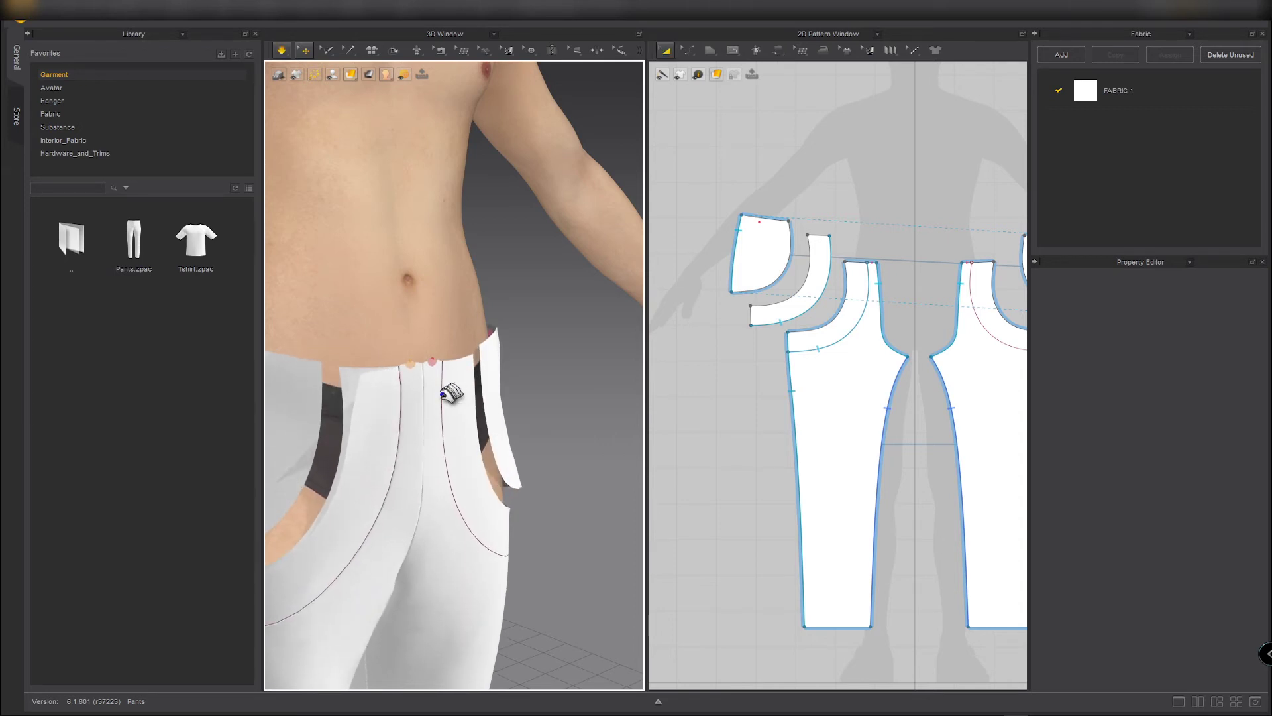
scroll(442, 401, down, 1)
scroll(429, 418, down, 3)
key(space)
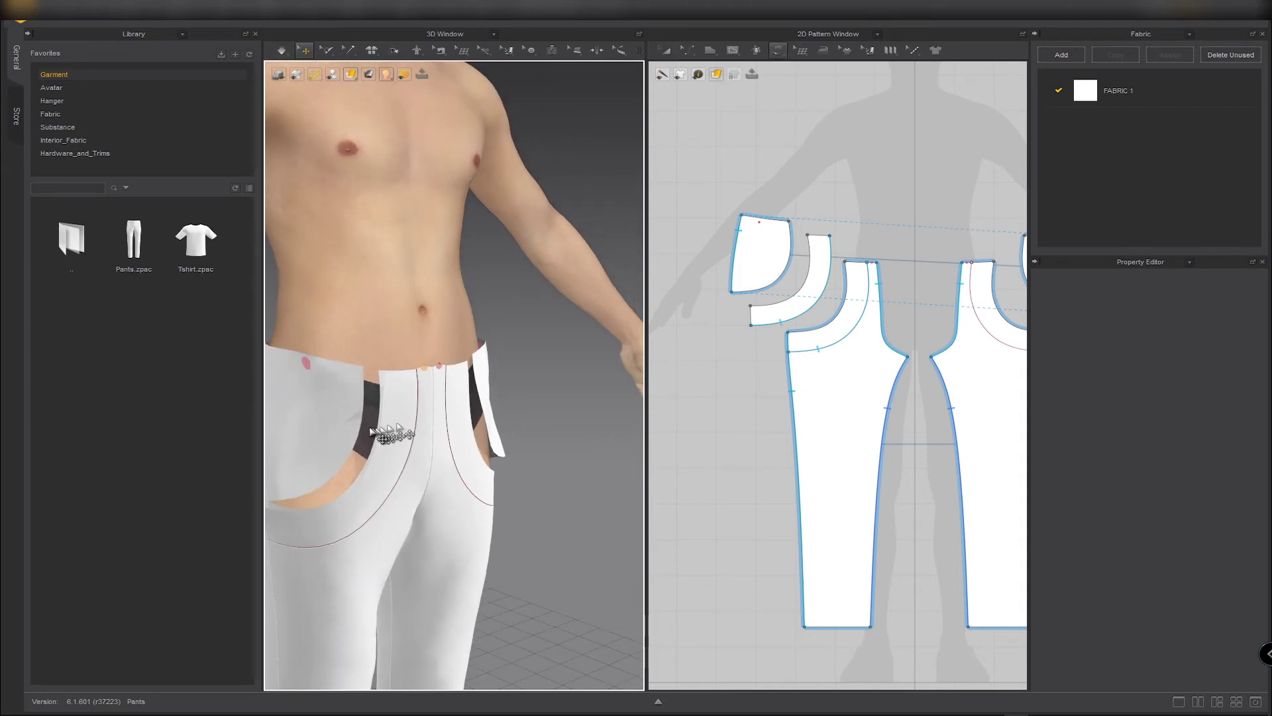
middle_drag(371, 430, 501, 399)
scroll(507, 414, up, 2)
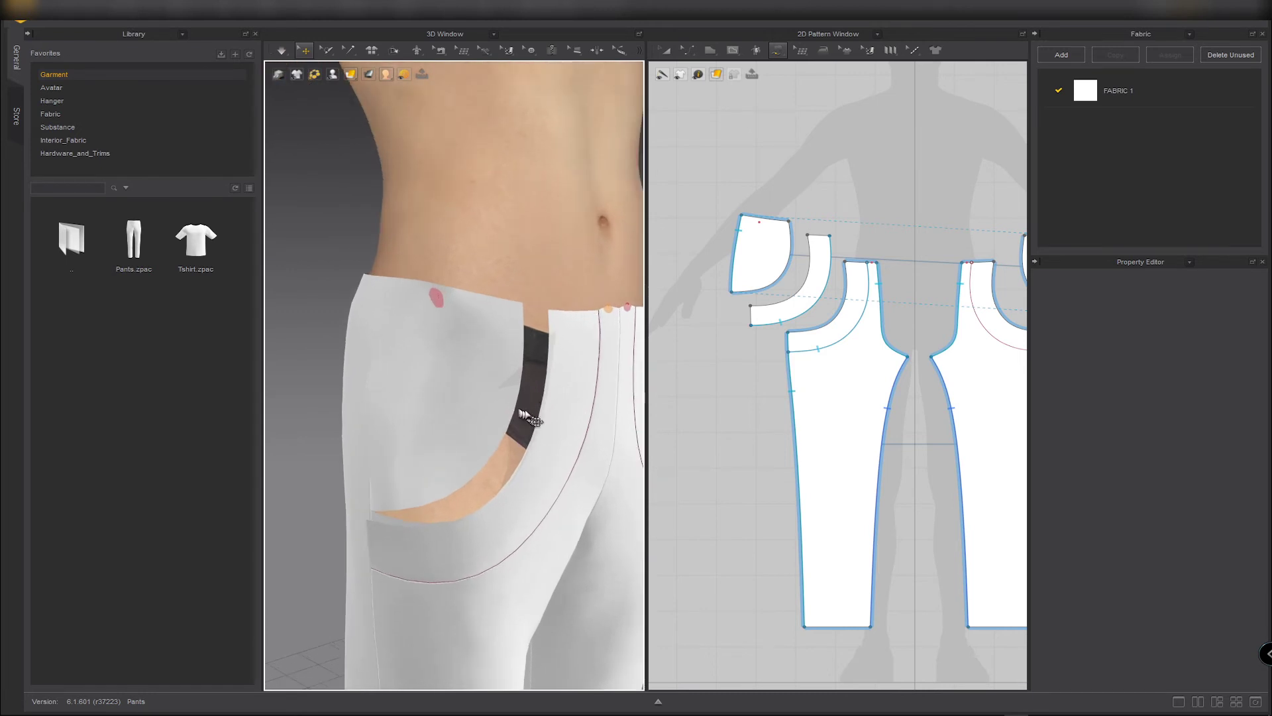
right_drag(553, 420, 513, 397)
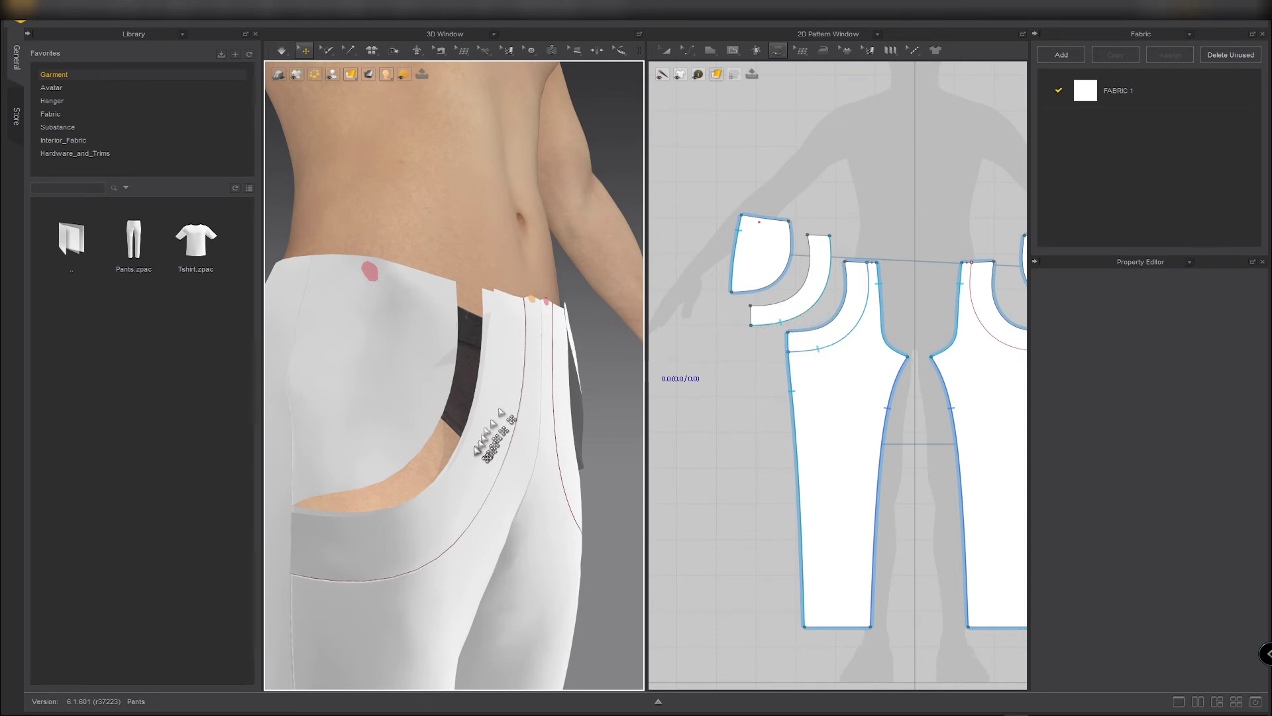
right_drag(476, 450, 255, 345)
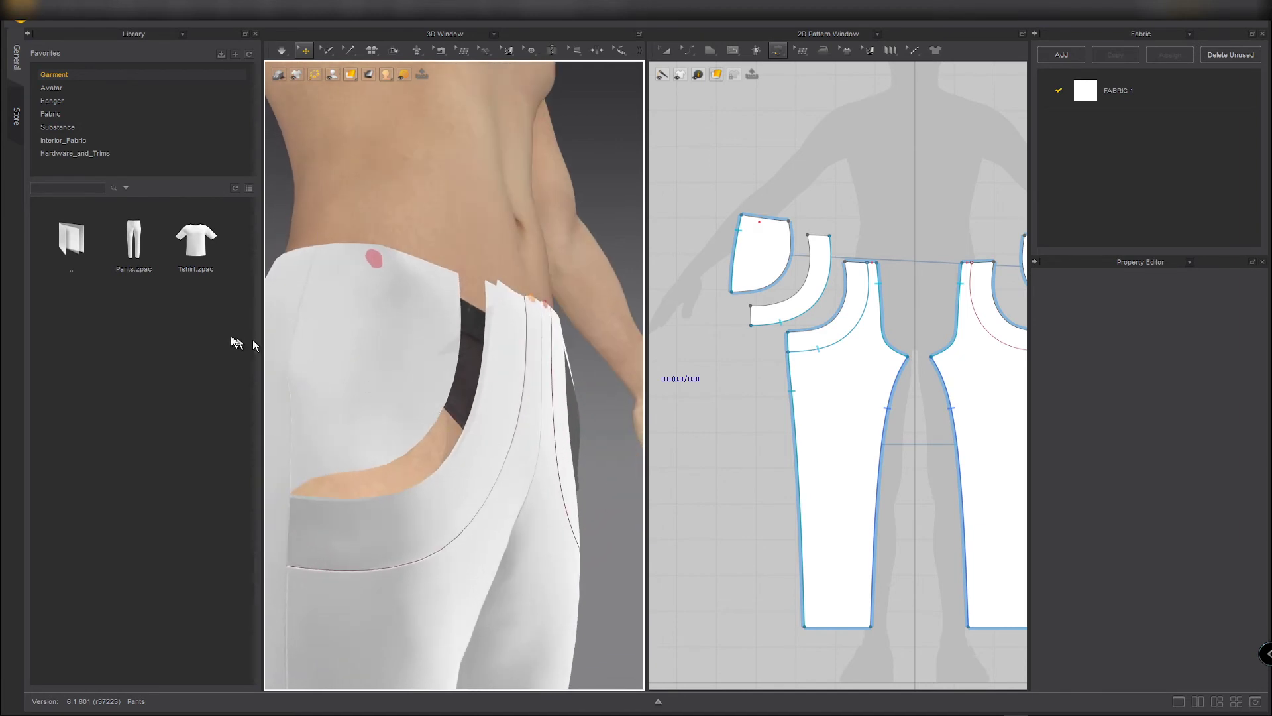
Apply the Denim_Raw library fabric to both front leg pieces and the avatar's right pocket piece.
click(57, 115)
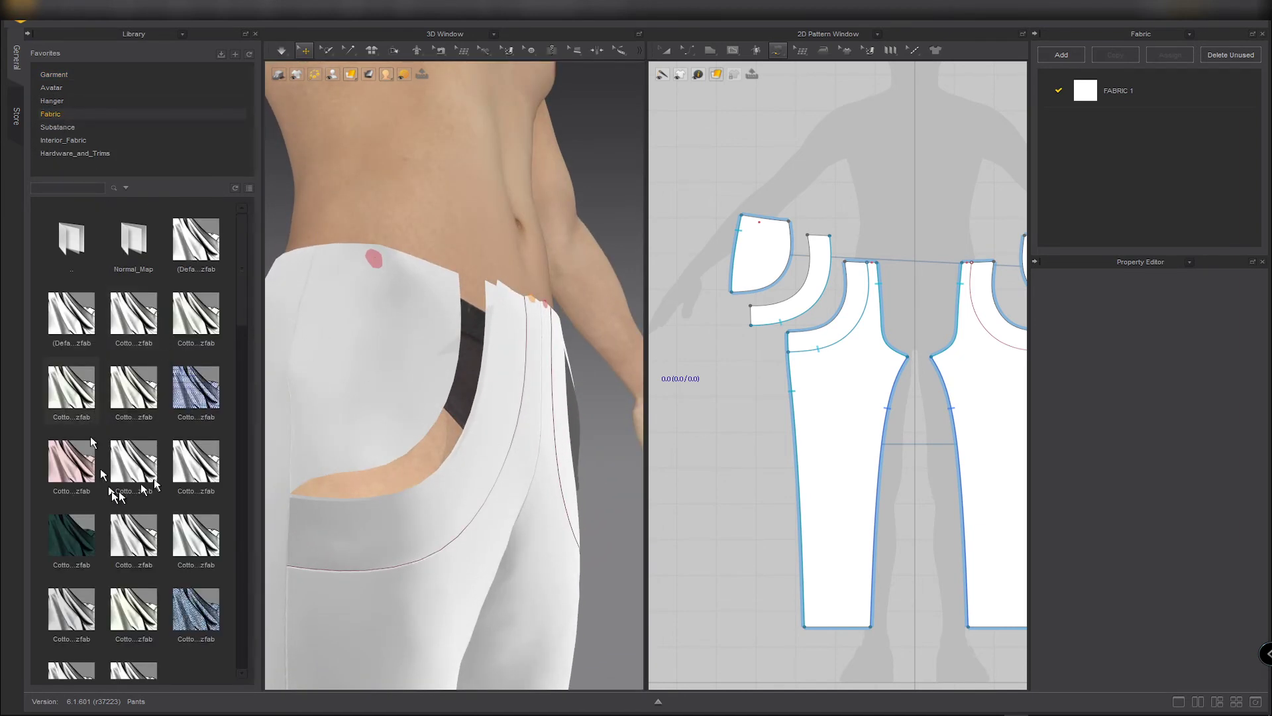
scroll(176, 431, down, 4)
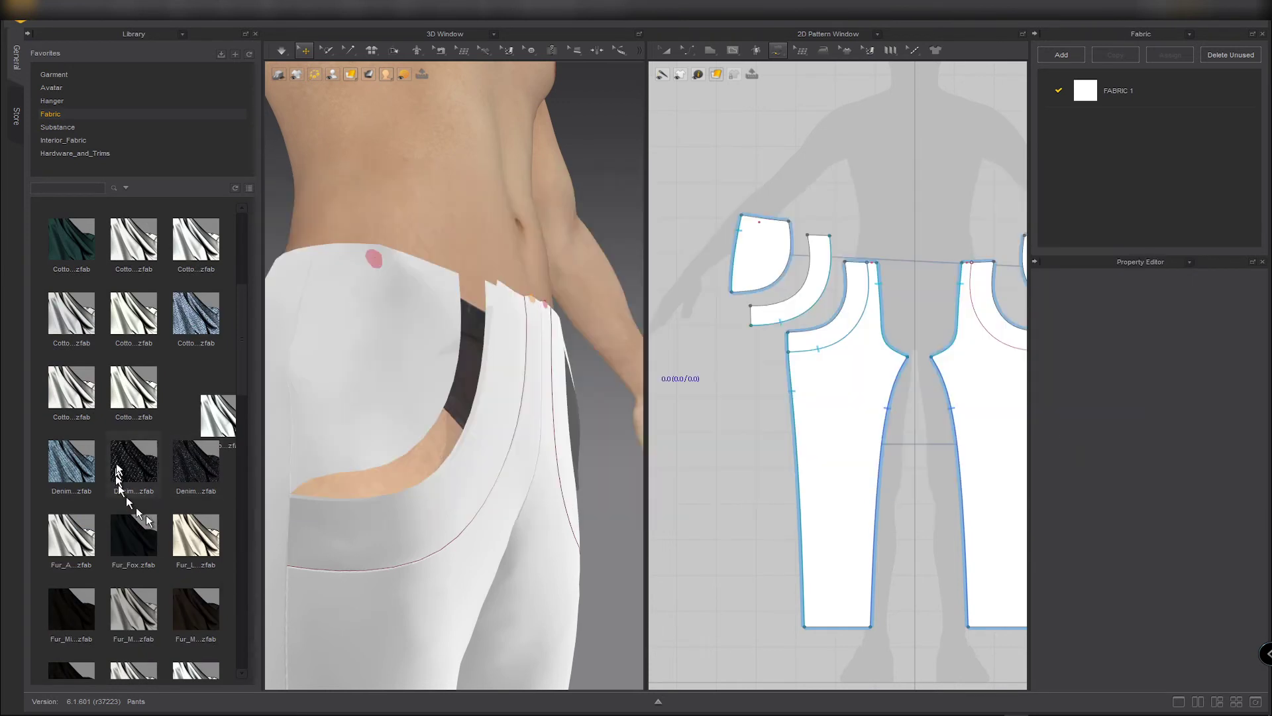
drag(126, 480, 418, 616)
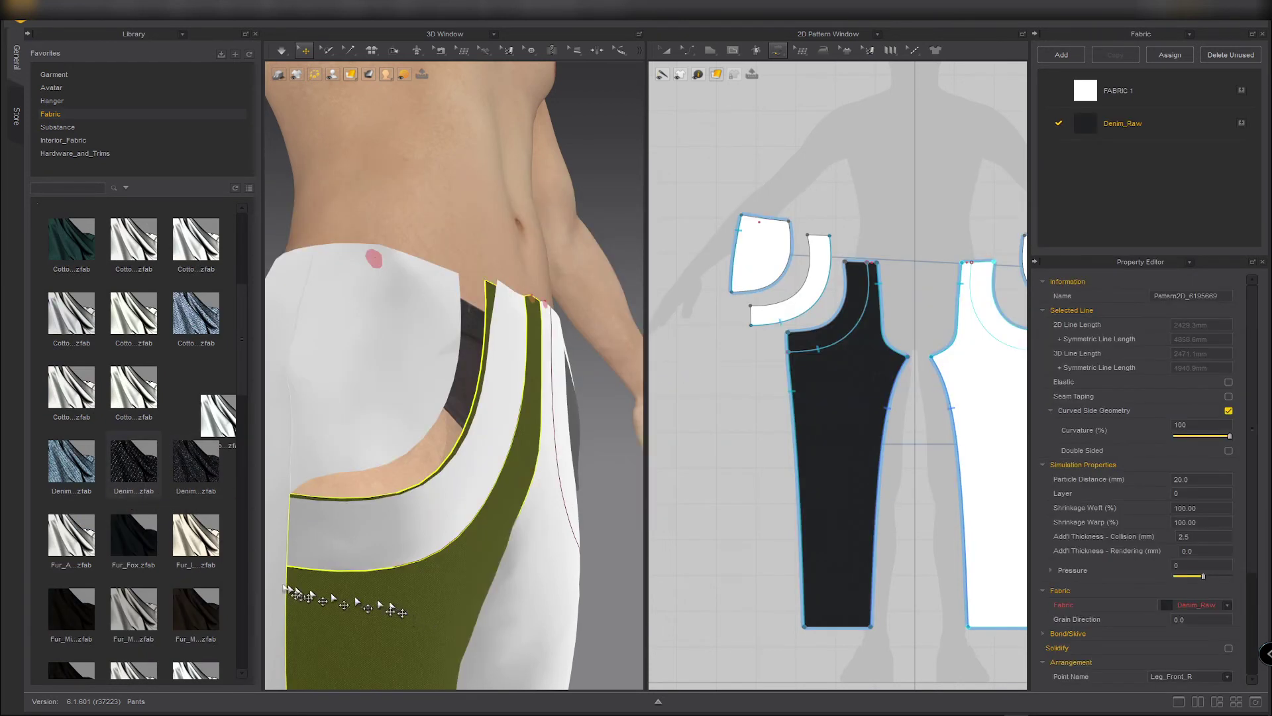
drag(123, 471, 762, 255)
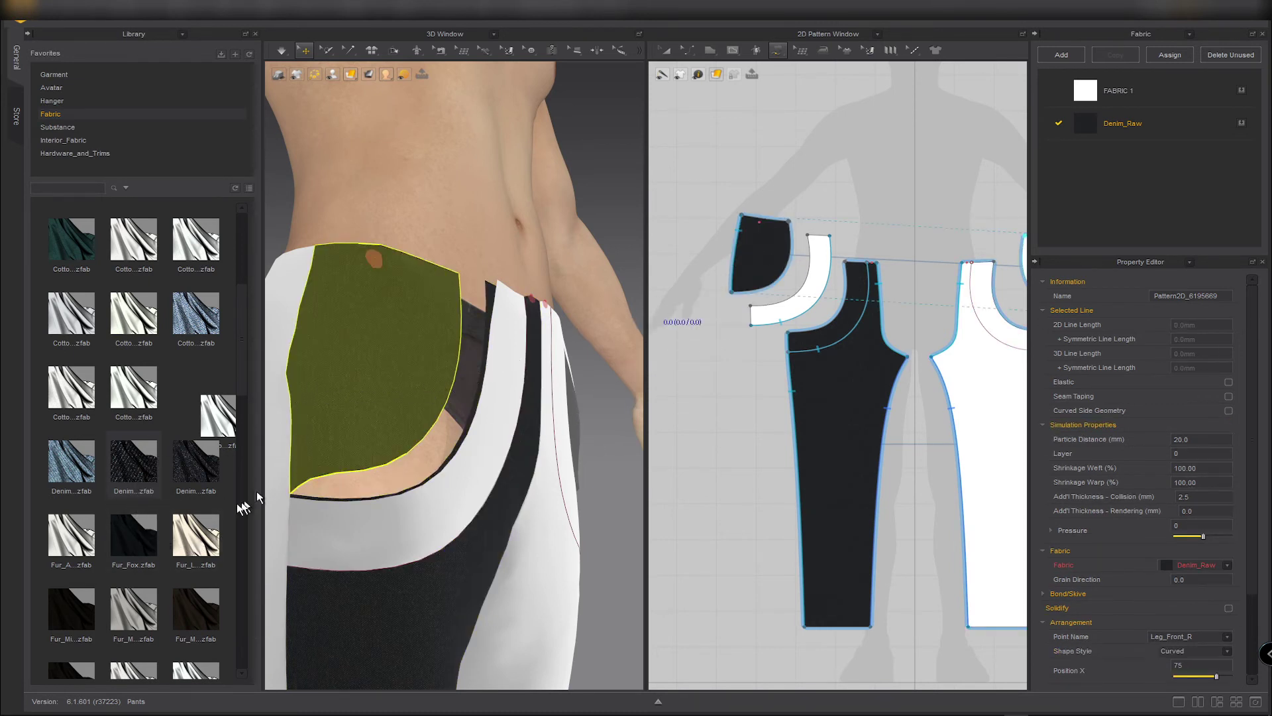
drag(141, 477, 990, 371)
Apply the Denim_Raw fabric to both back leg pieces and the avatar's left pocket piece.
scroll(838, 366, down, 4)
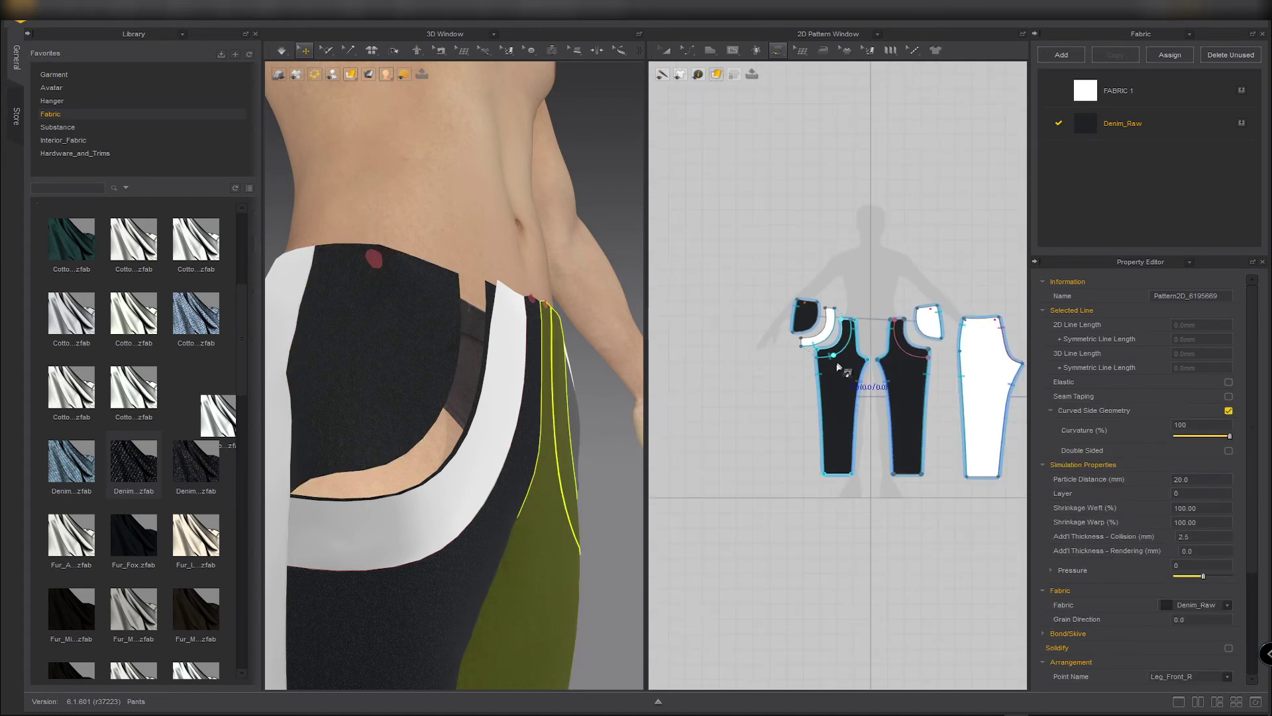
scroll(839, 366, down, 1)
middle_drag(890, 375, 670, 359)
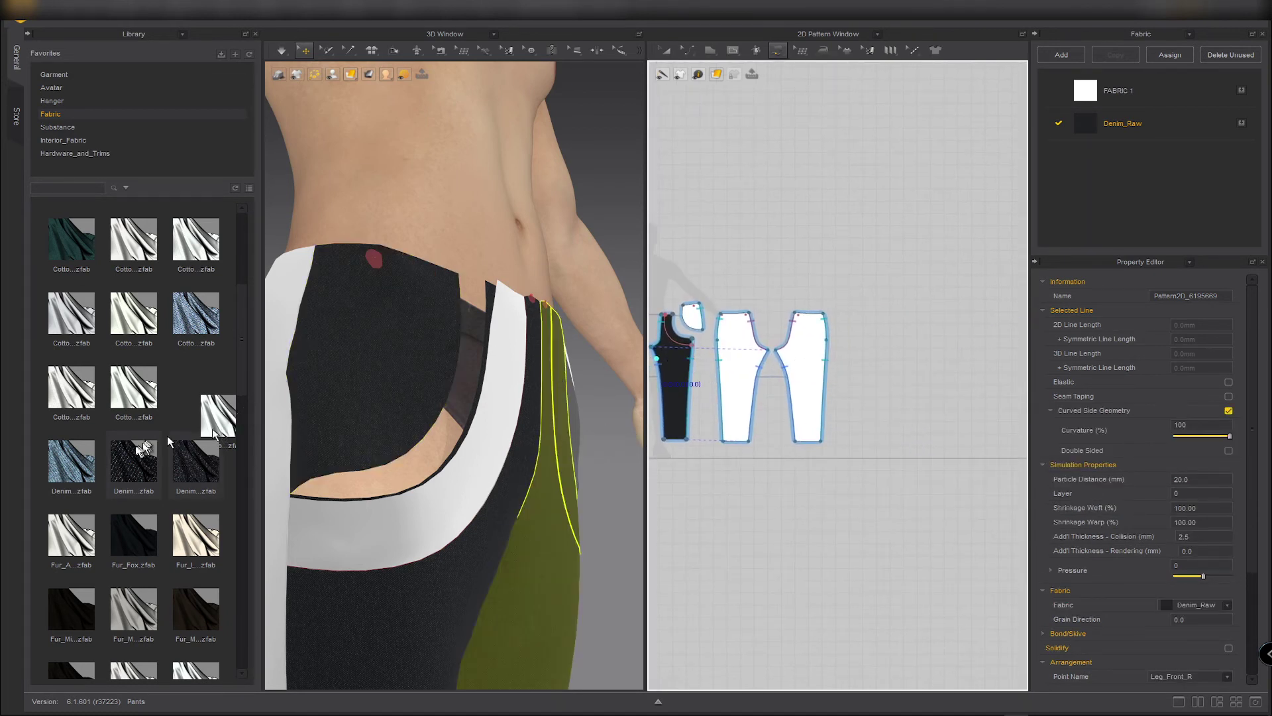
drag(167, 435, 743, 391)
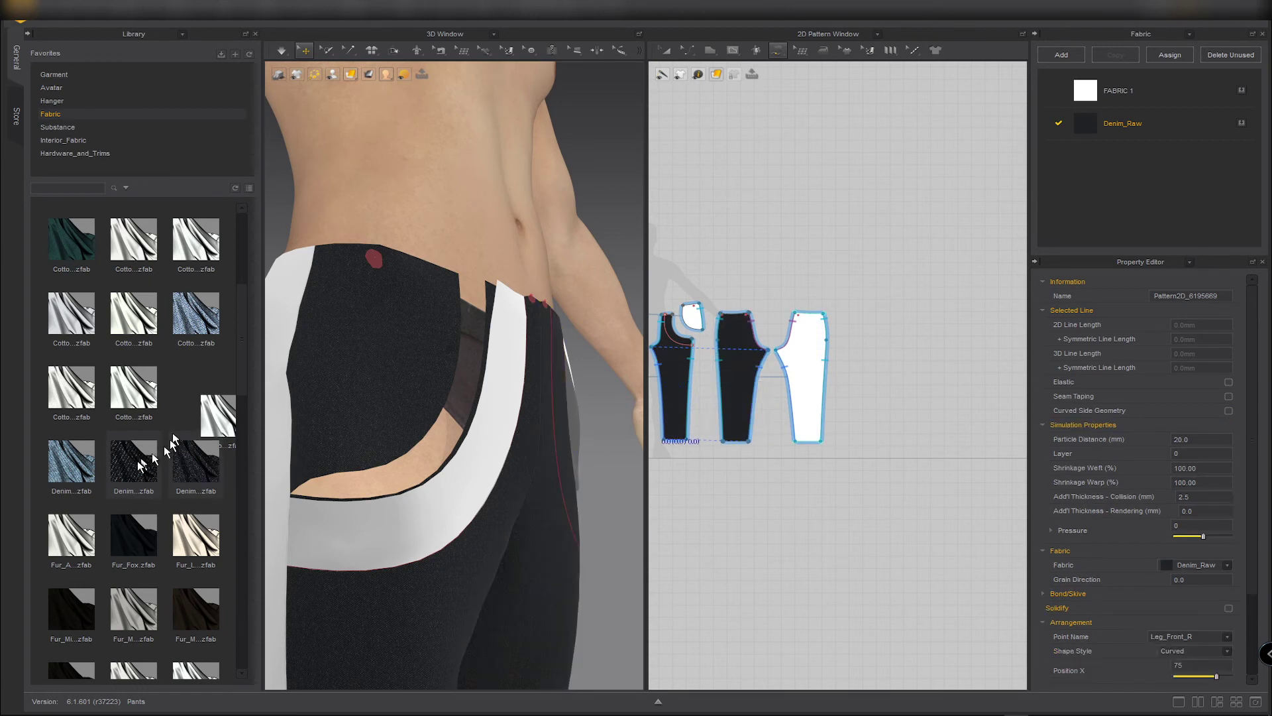
drag(172, 440, 816, 387)
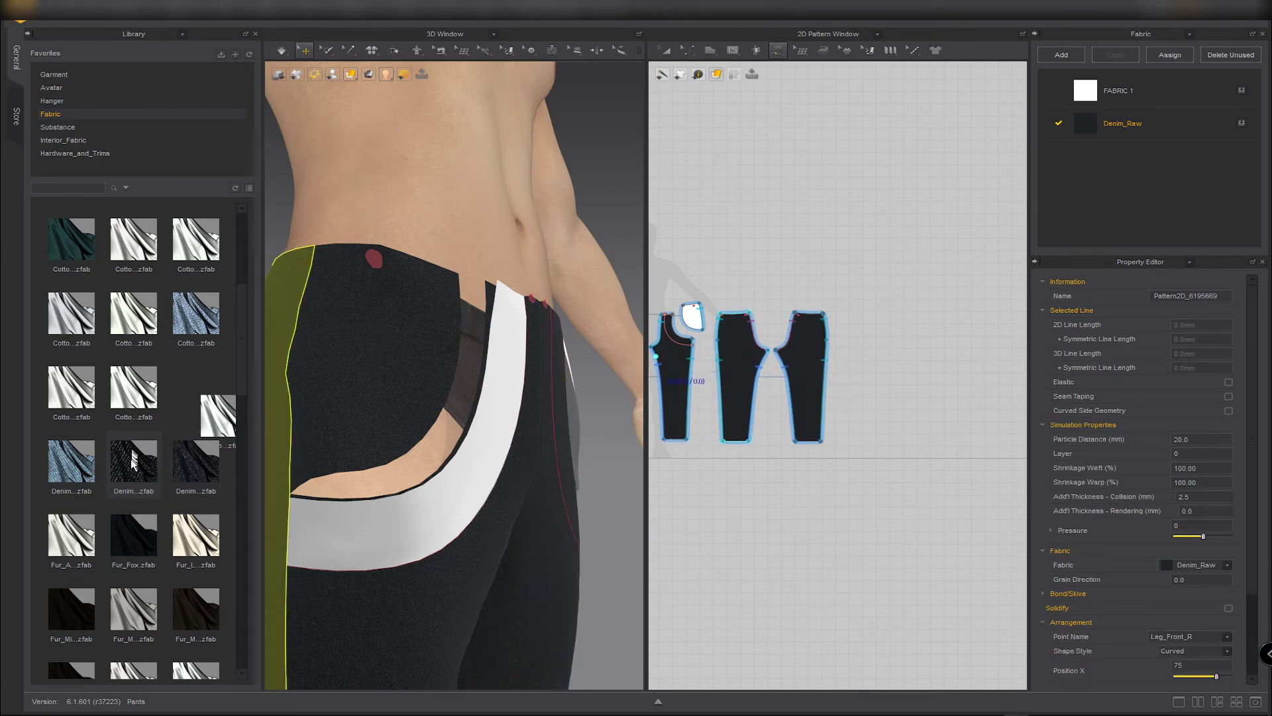
drag(135, 459, 701, 323)
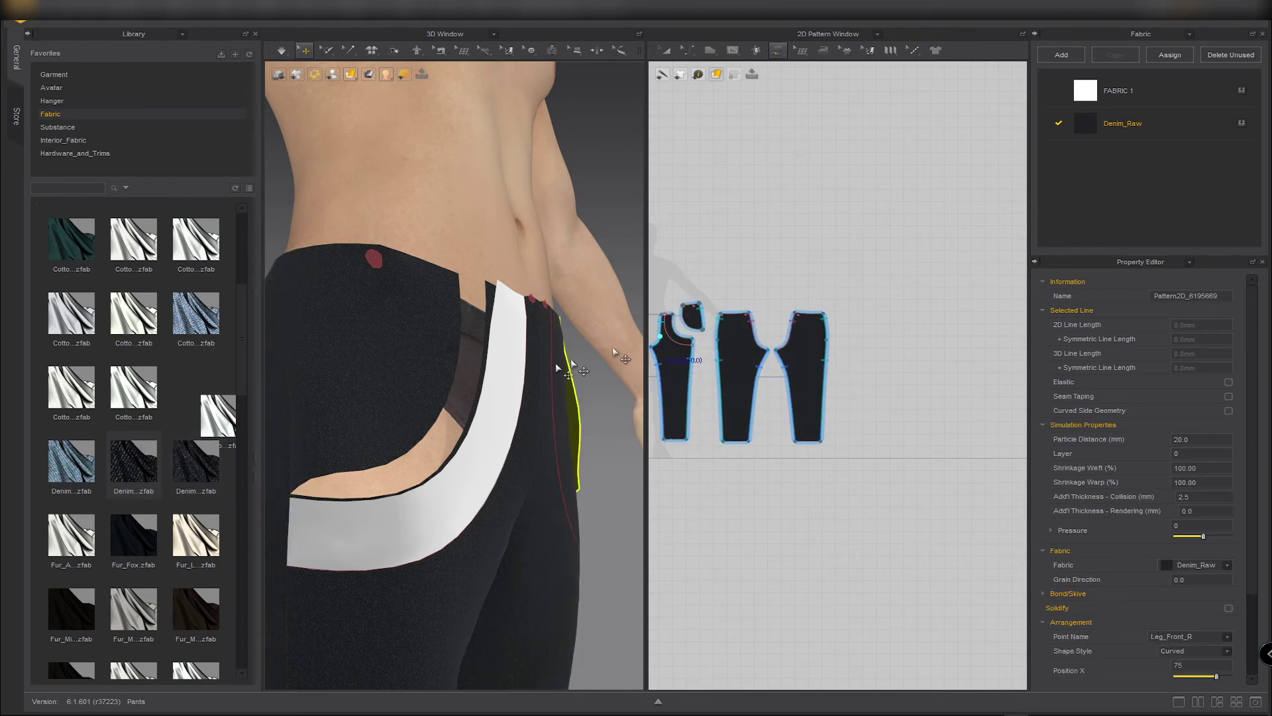
Simulate the denim pants and examine how the white band sits around the right pocket opening.
middle_drag(502, 374, 533, 334)
scroll(533, 335, up, 2)
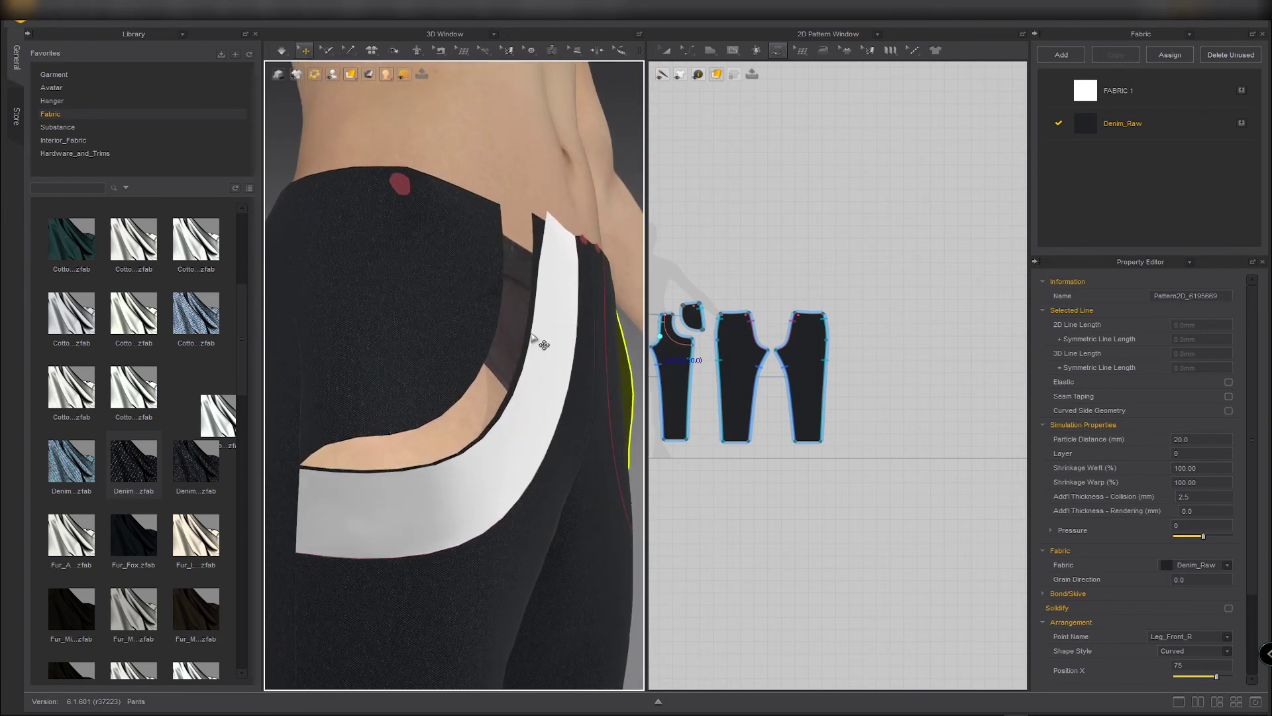
right_drag(522, 360, 528, 401)
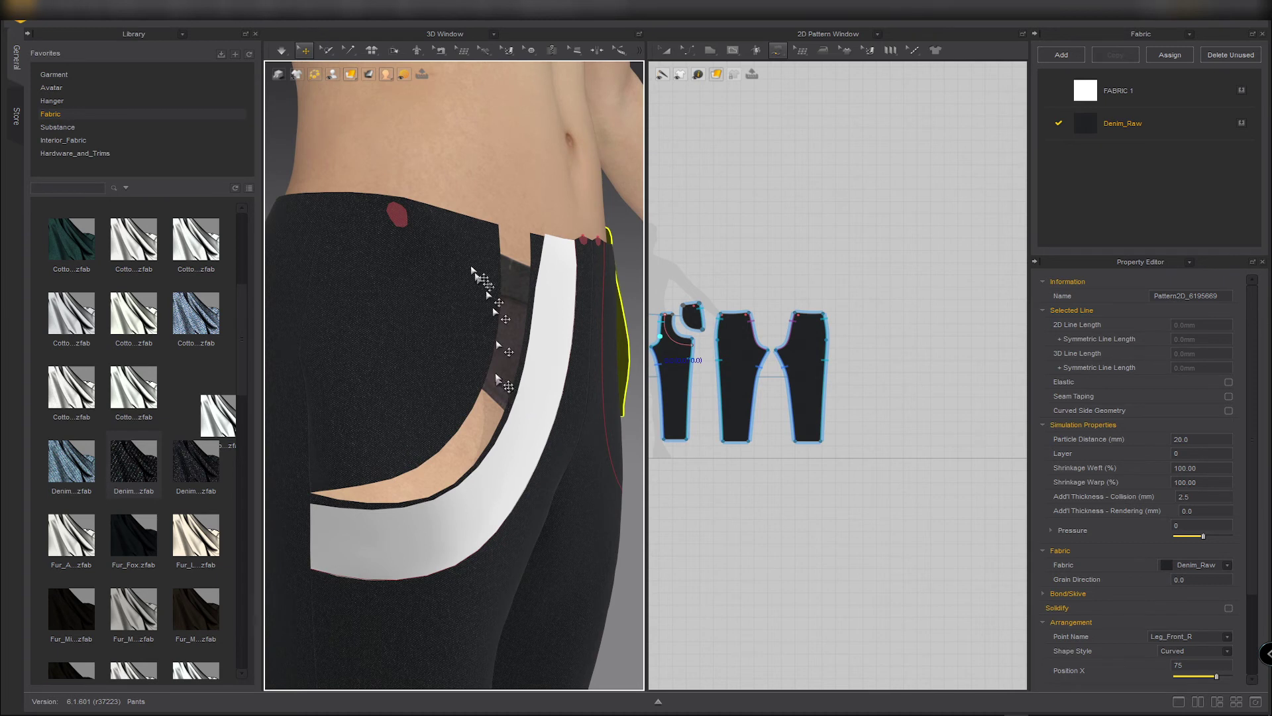
key(space)
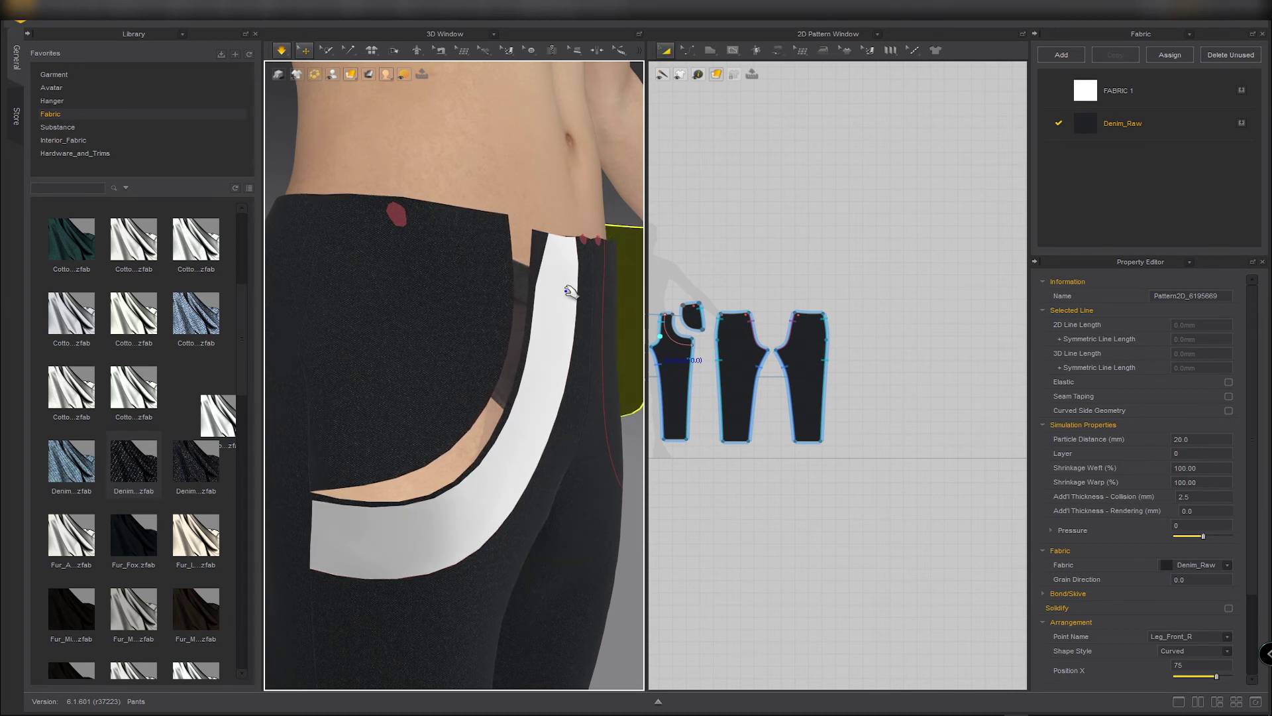
scroll(564, 288, down, 1)
Set the white band's simulation layer to -1 and simulate the pants.
click(540, 285)
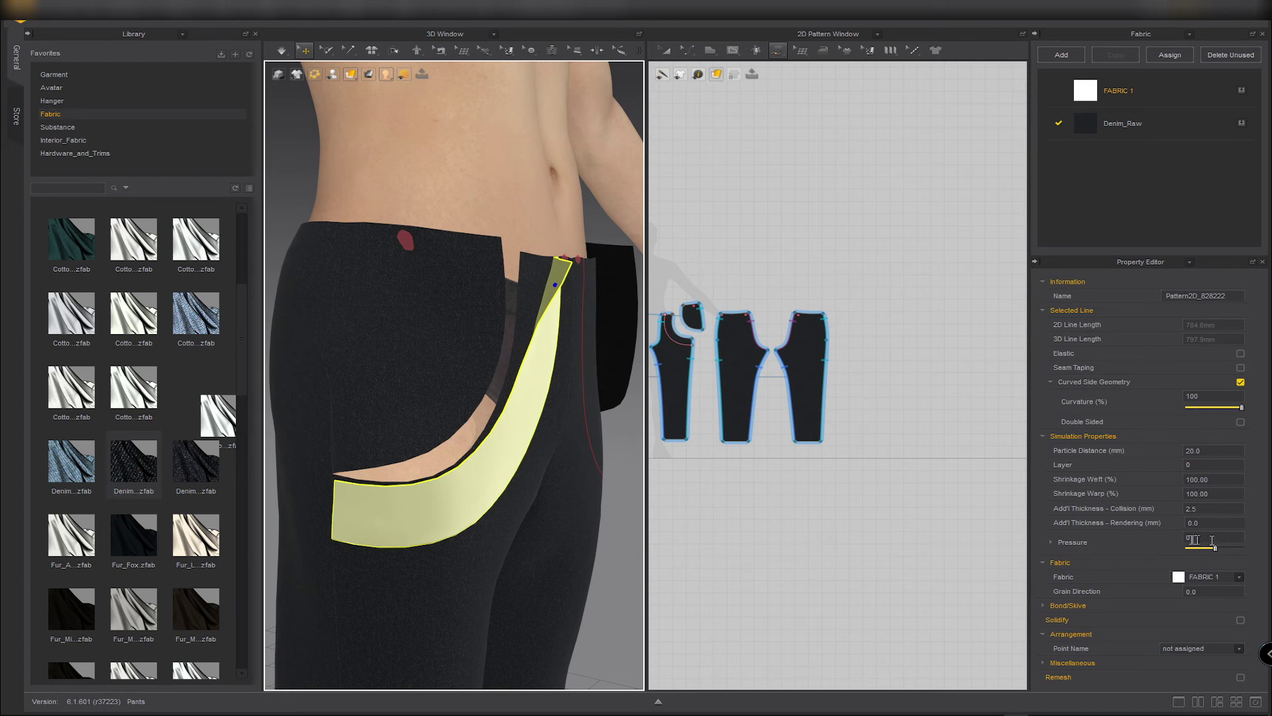
click(1196, 463)
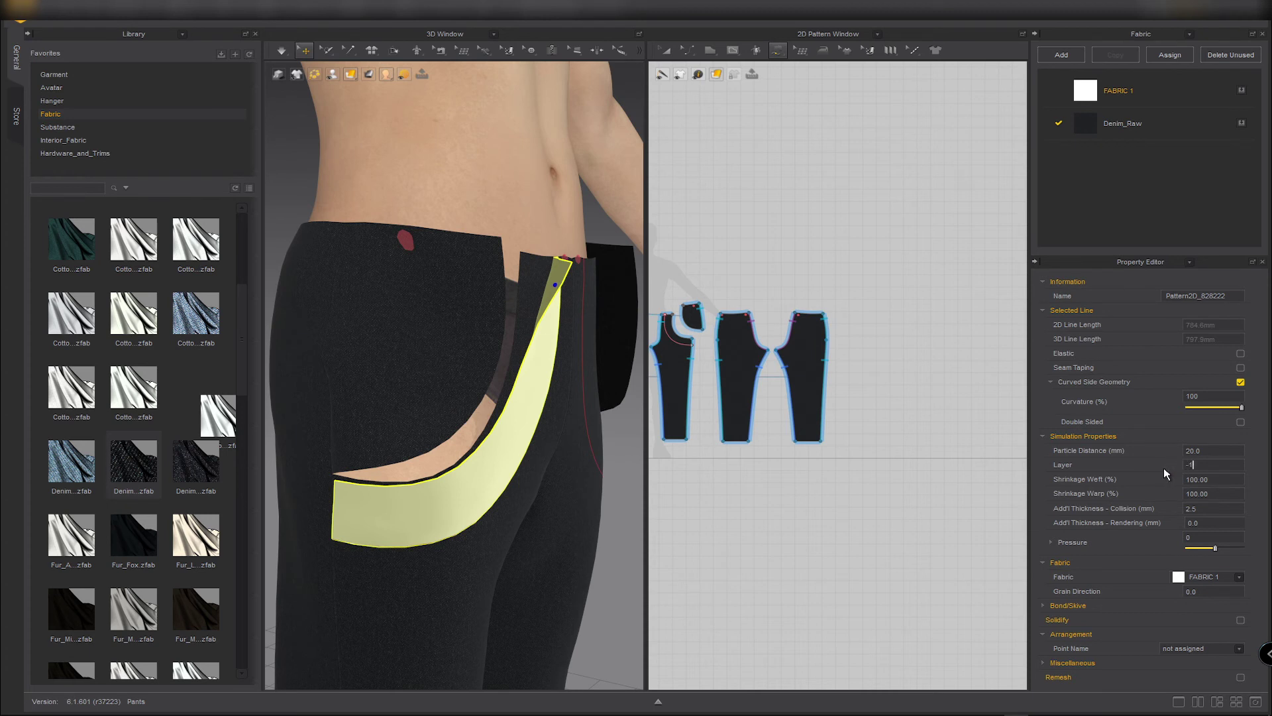
key(space)
key(space)
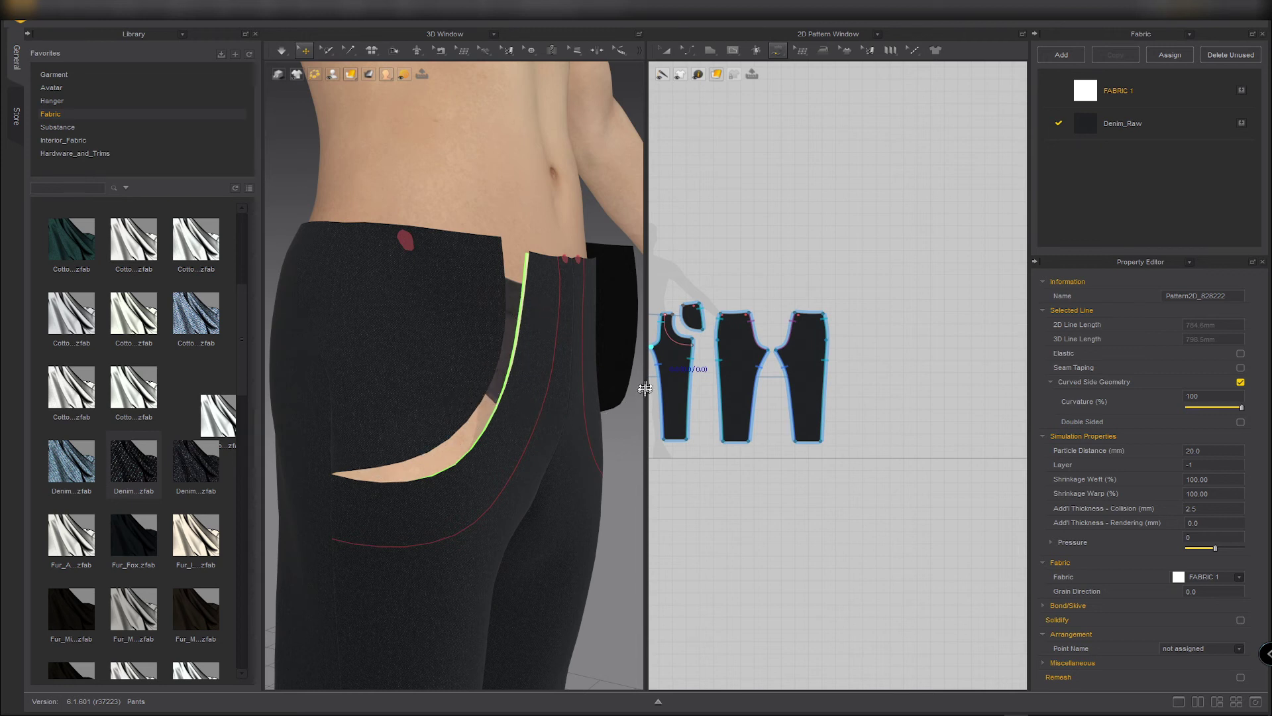
Sew the right pocket piece's full curved edge to the white band's inner curve and simulate the new seam.
scroll(683, 368, up, 8)
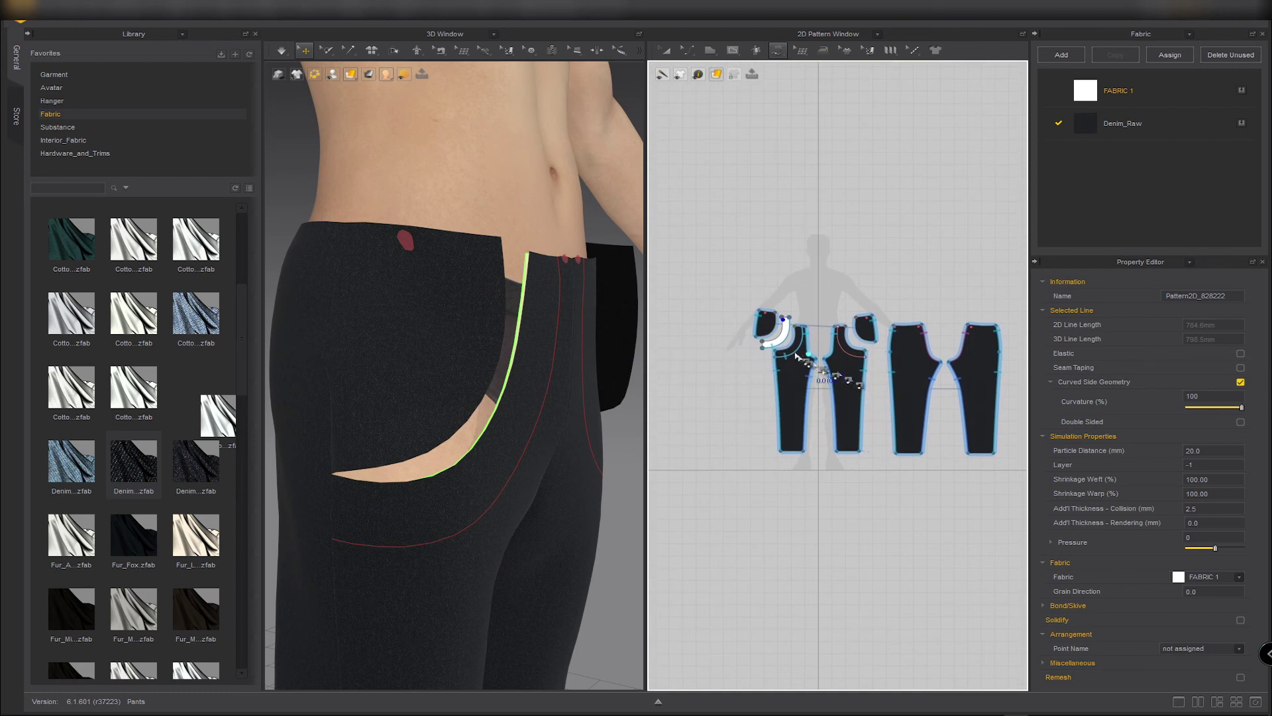
middle_drag(788, 345, 809, 377)
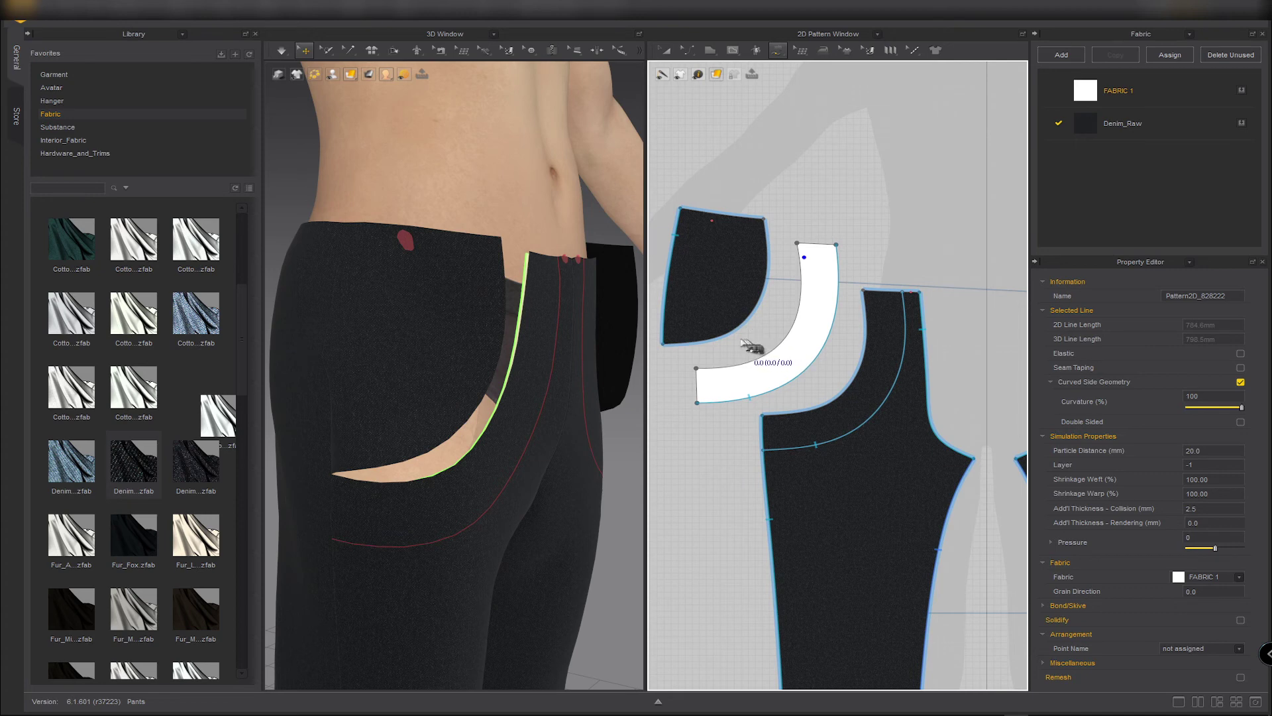
click(665, 345)
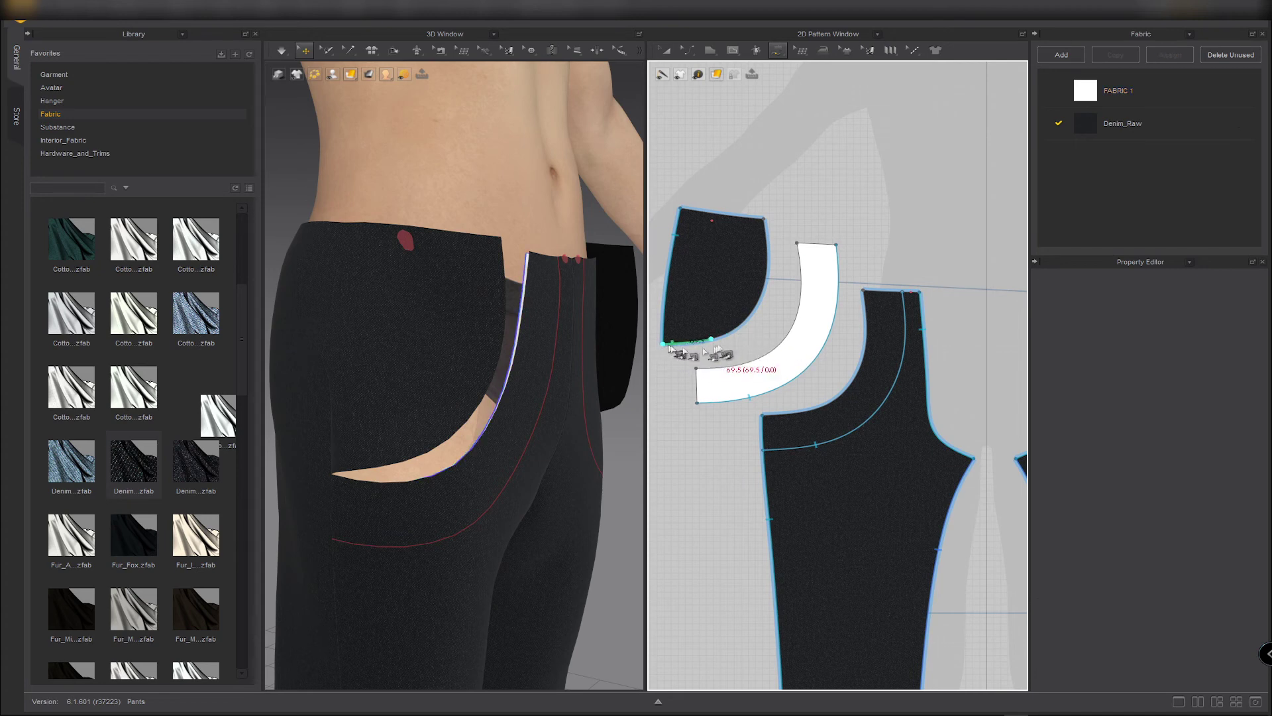
click(765, 221)
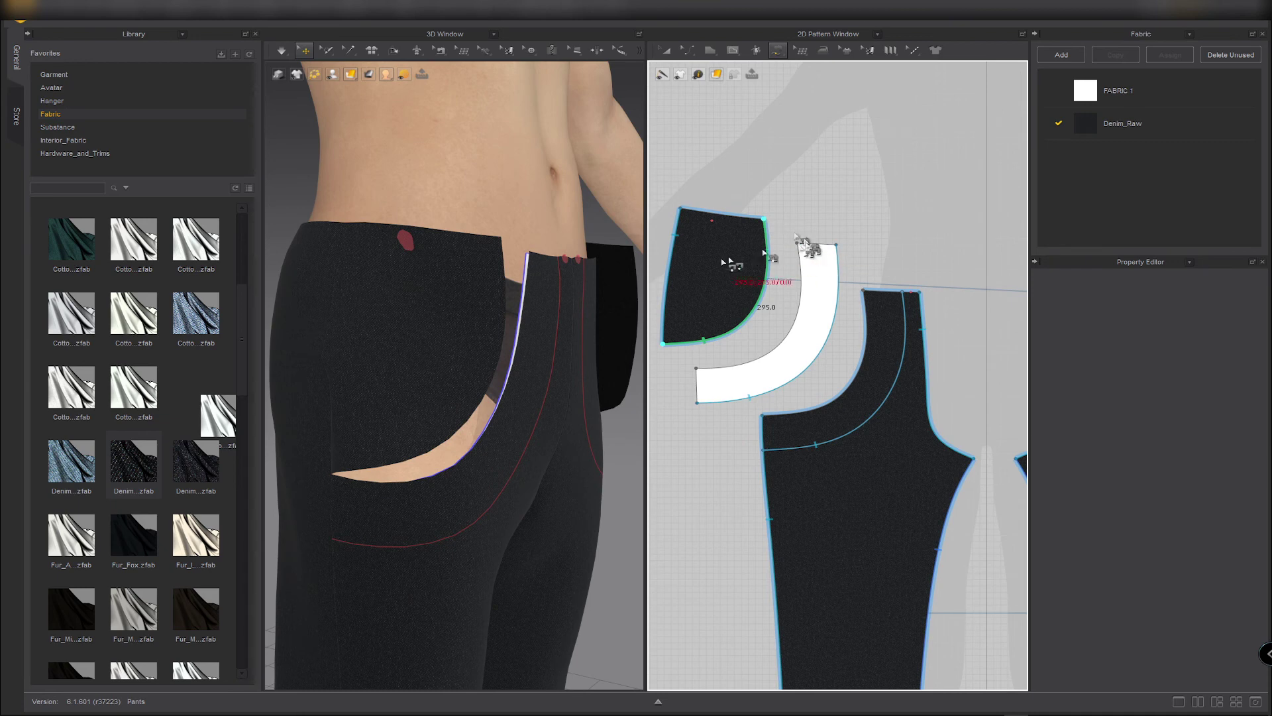
click(697, 368)
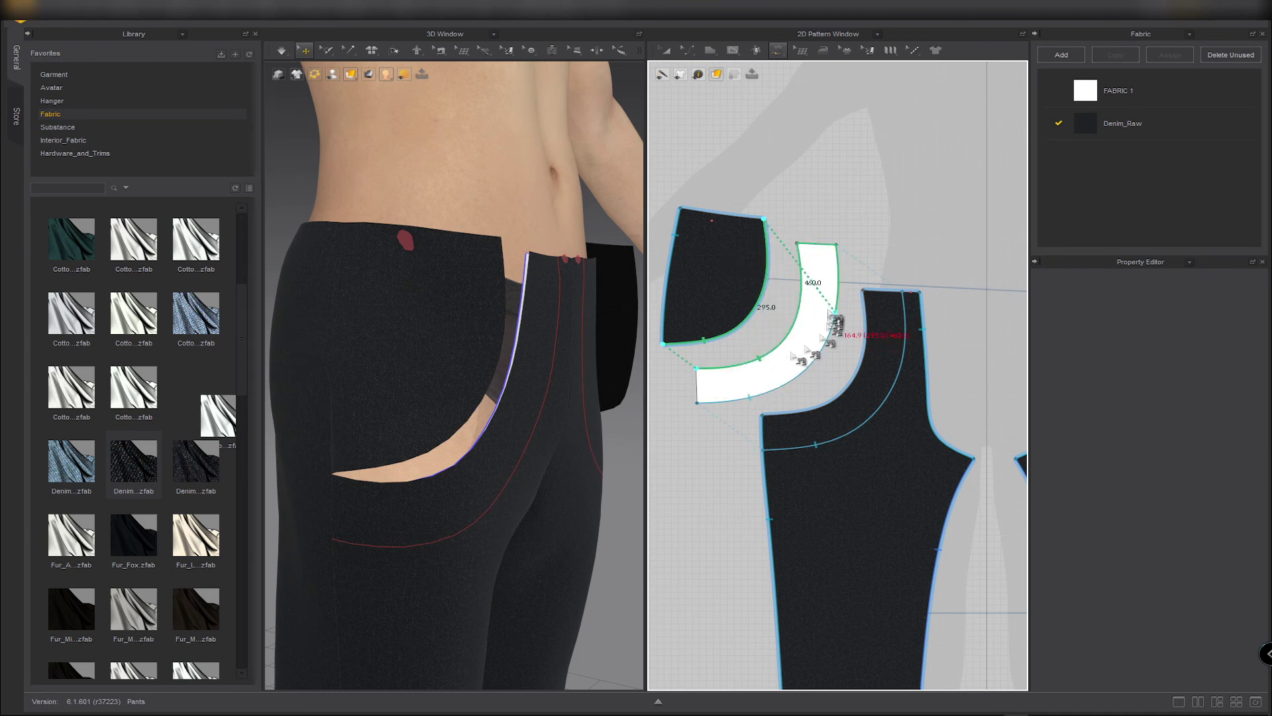
click(798, 244)
key(space)
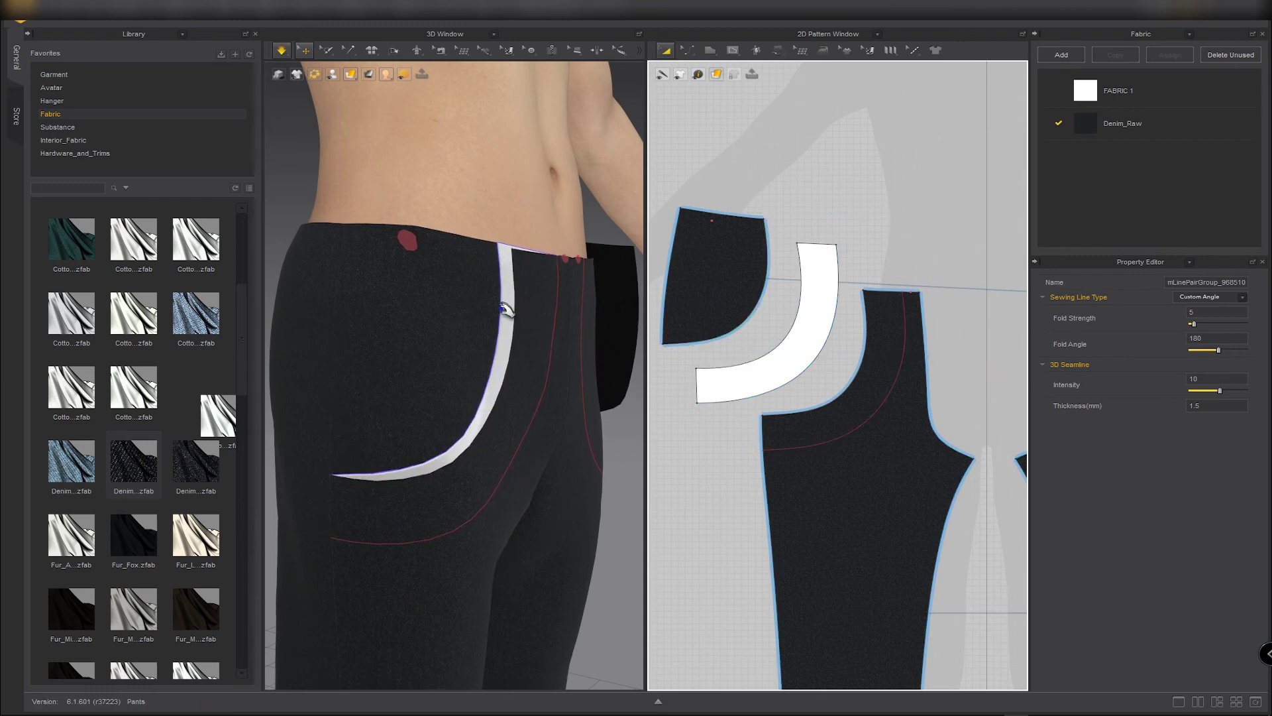
key(b)
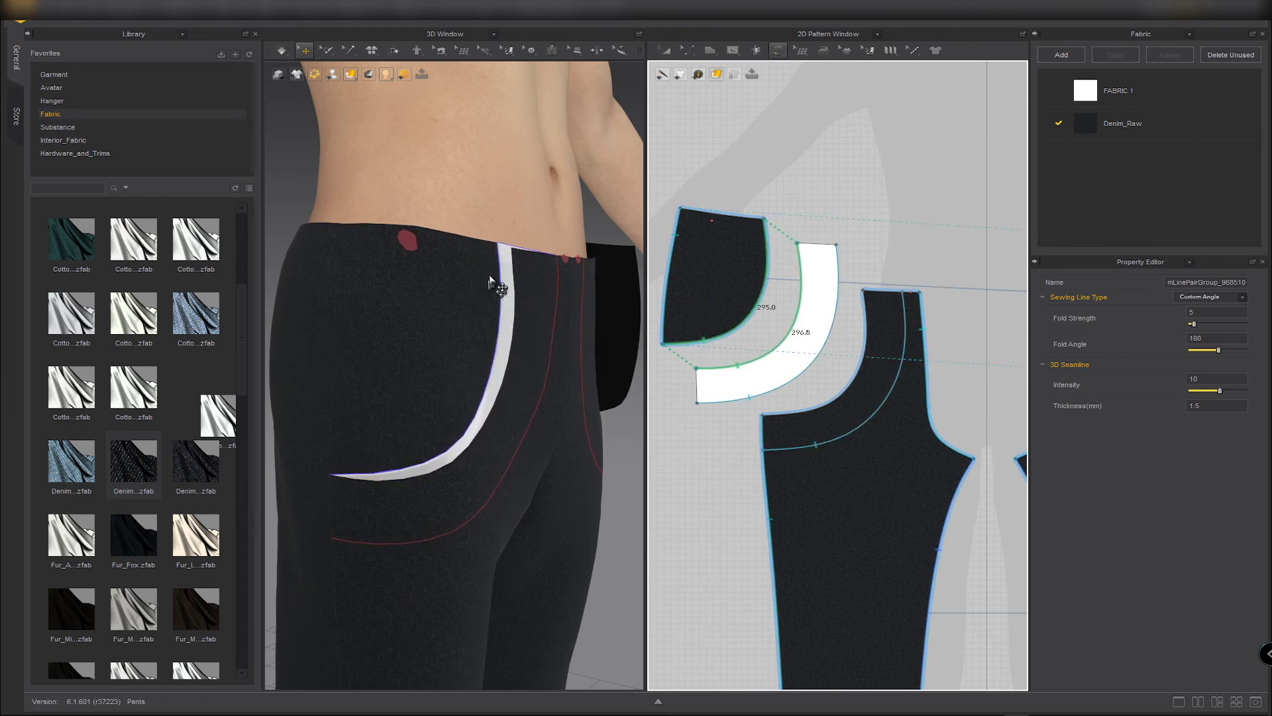
Simulate while tugging the right front leg beside the pocket opening, and examine the band at the waist up close.
right_drag(490, 275, 533, 312)
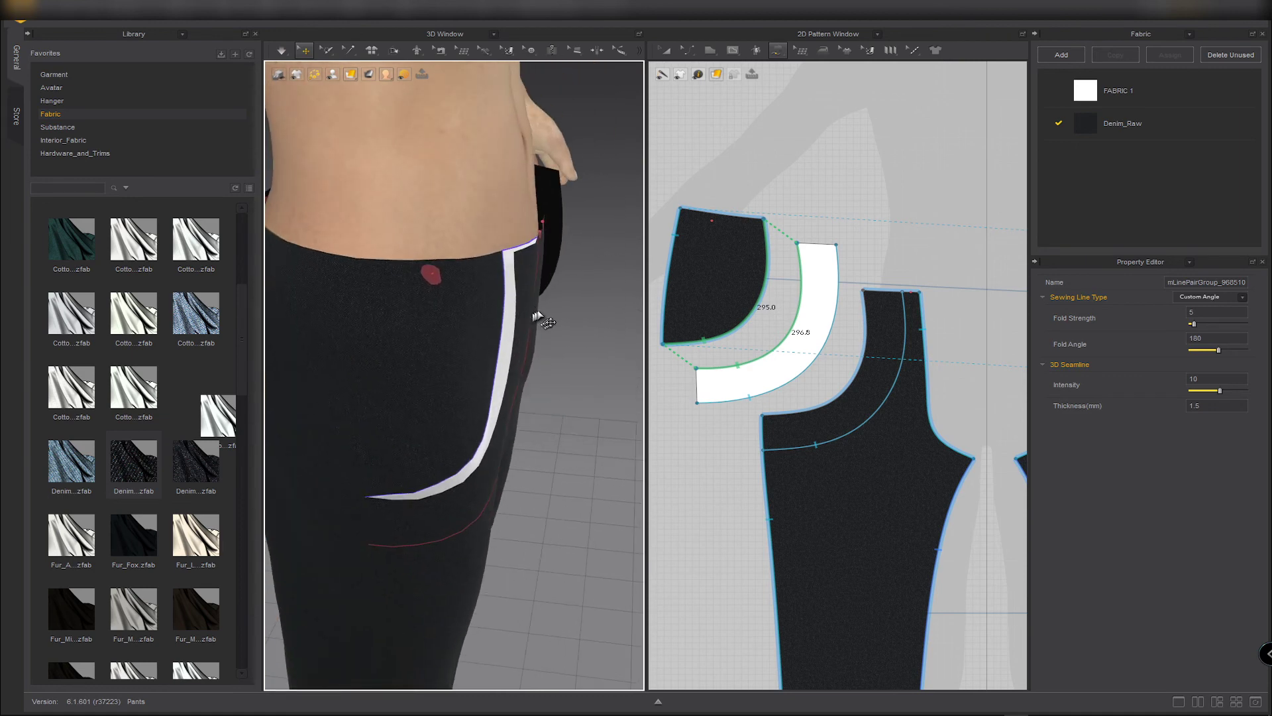
key(space)
drag(524, 289, 522, 255)
key(space)
right_drag(551, 256, 453, 231)
scroll(559, 275, up, 2)
key(space)
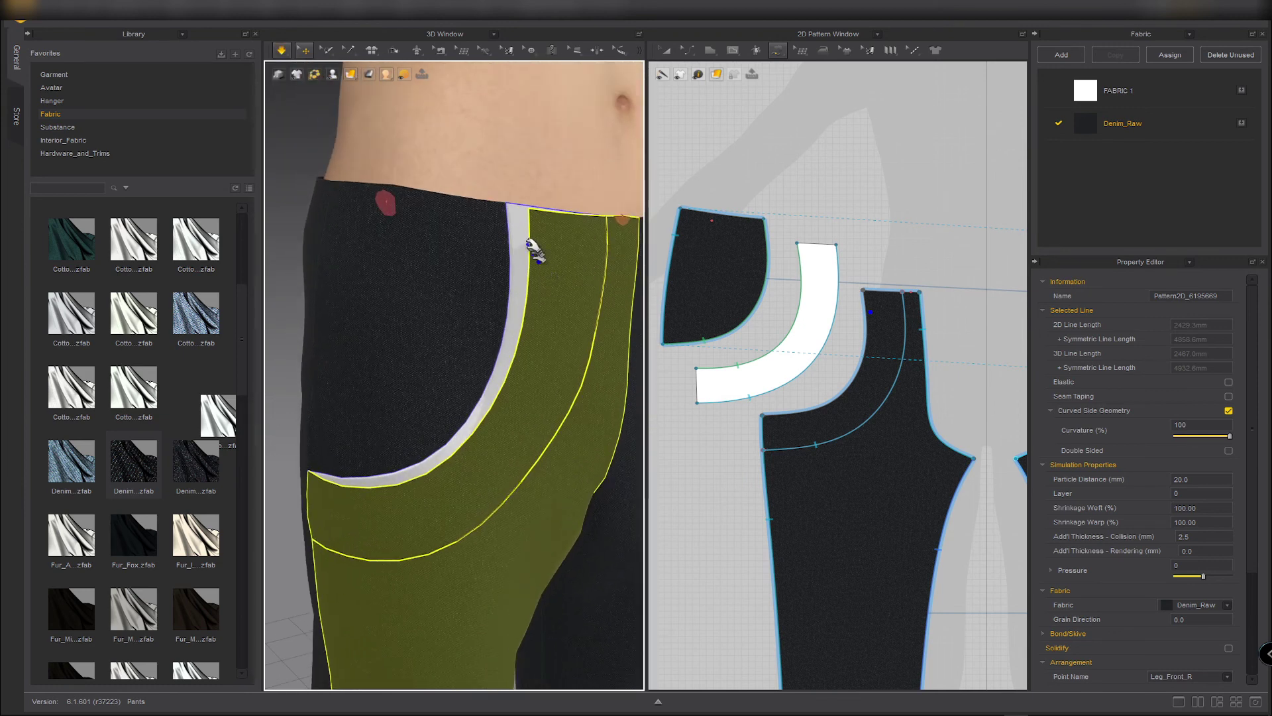
middle_drag(529, 244, 457, 290)
key(space)
scroll(465, 272, up, 2)
right_drag(459, 254, 482, 245)
key(space)
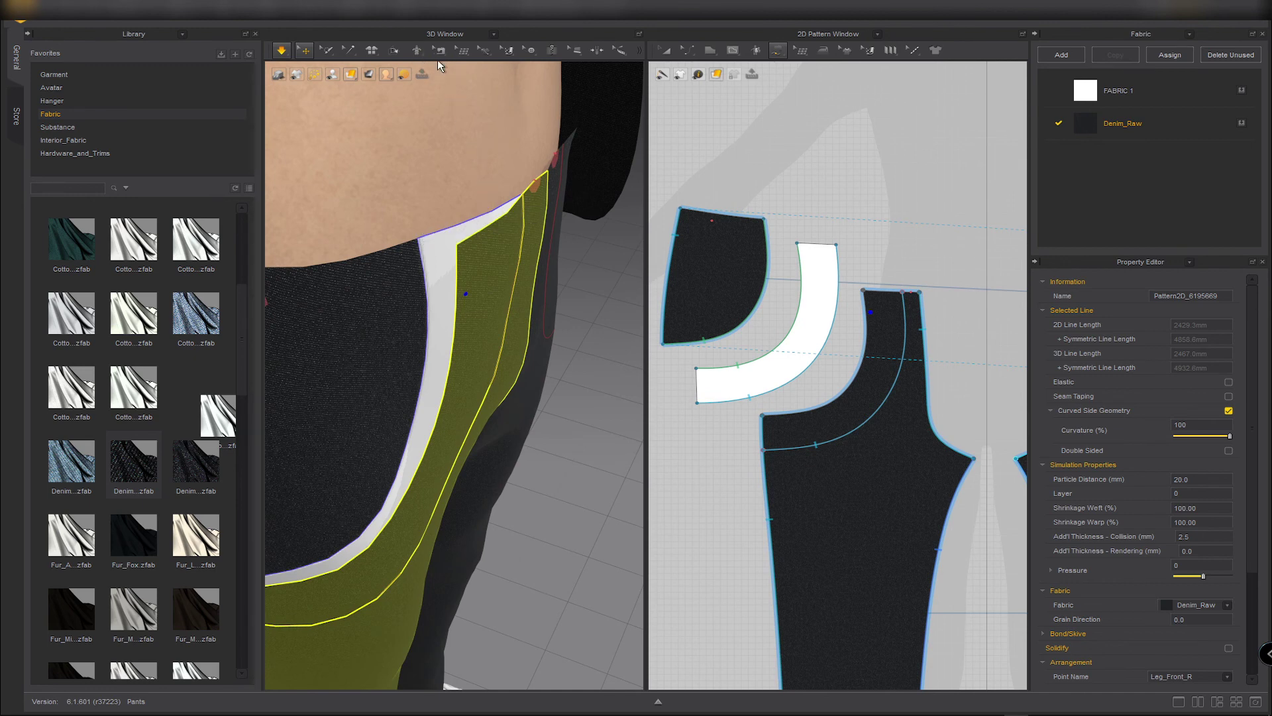
Use Segment Sewing to join the white band's short upper edge to the right front leg's waist edge, and simulate.
mouse_move(439, 61)
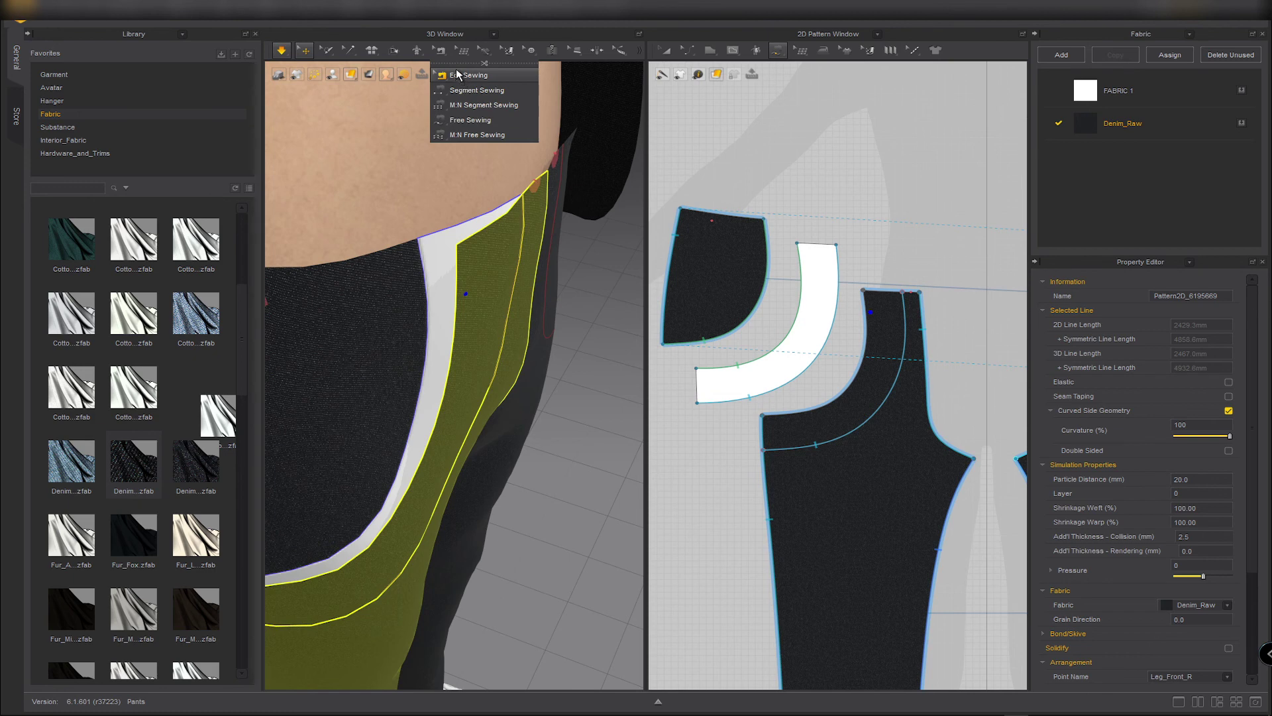
mouse_move(487, 52)
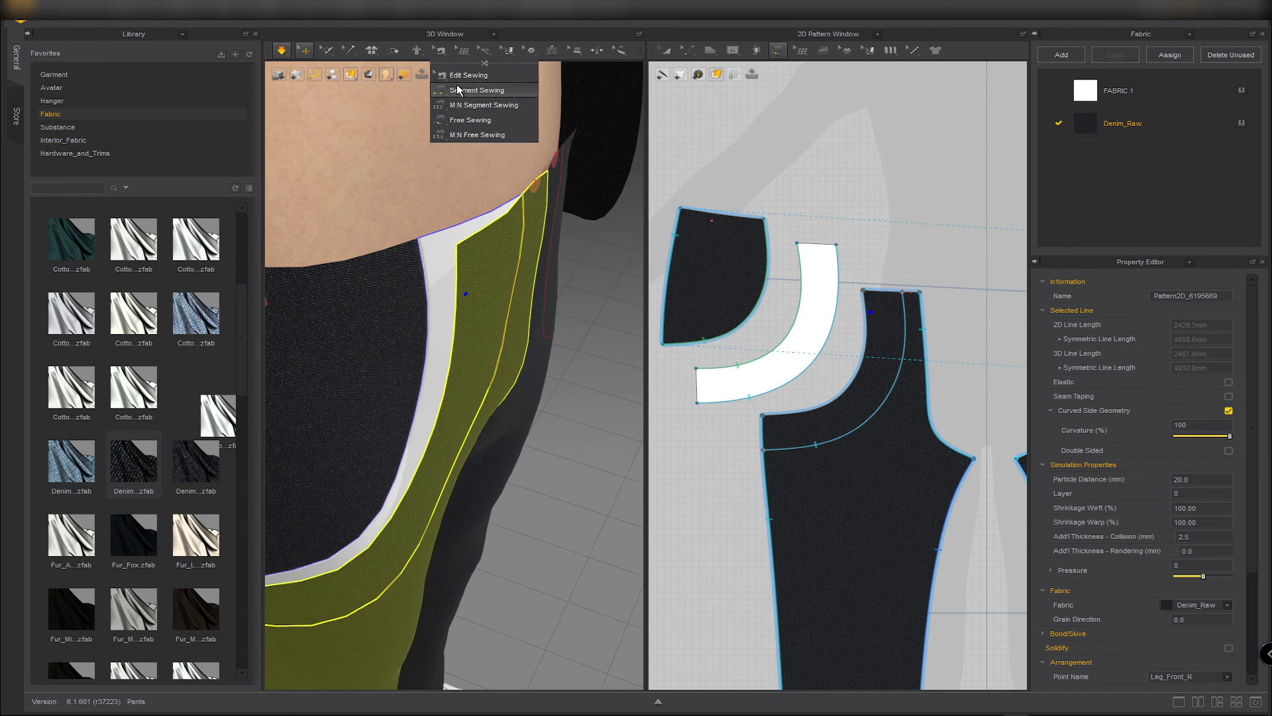
click(457, 90)
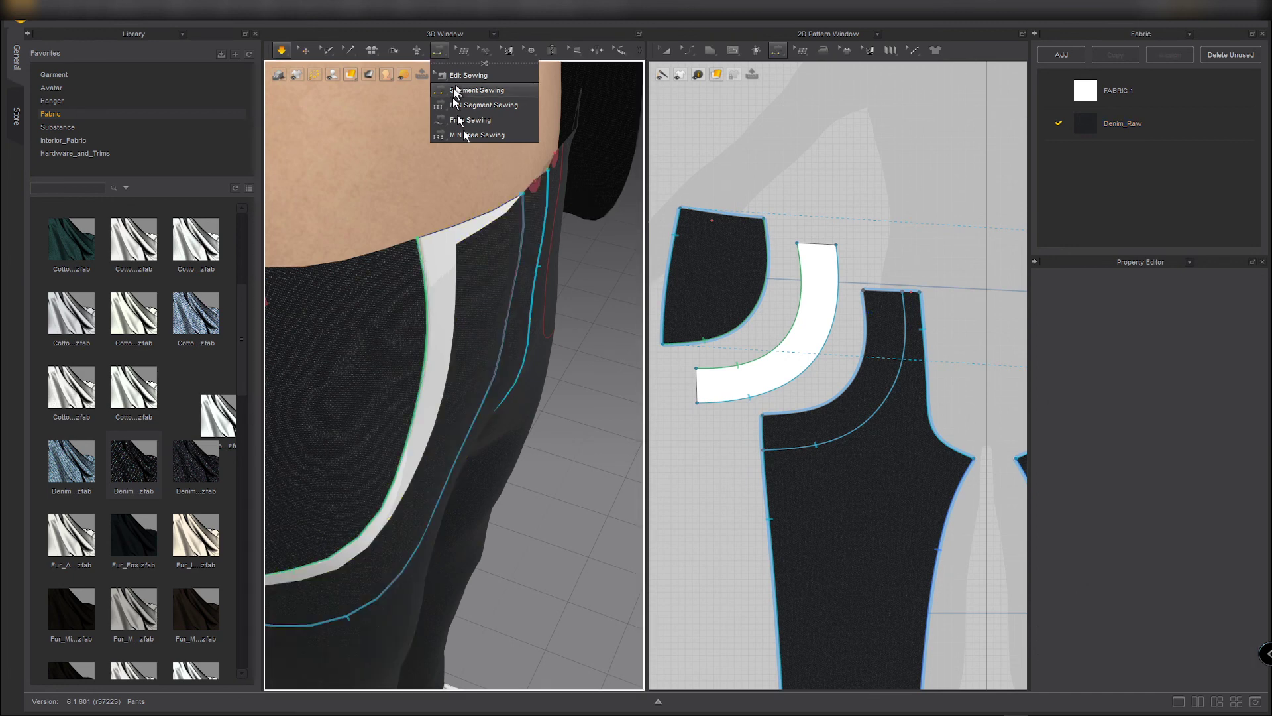
click(468, 228)
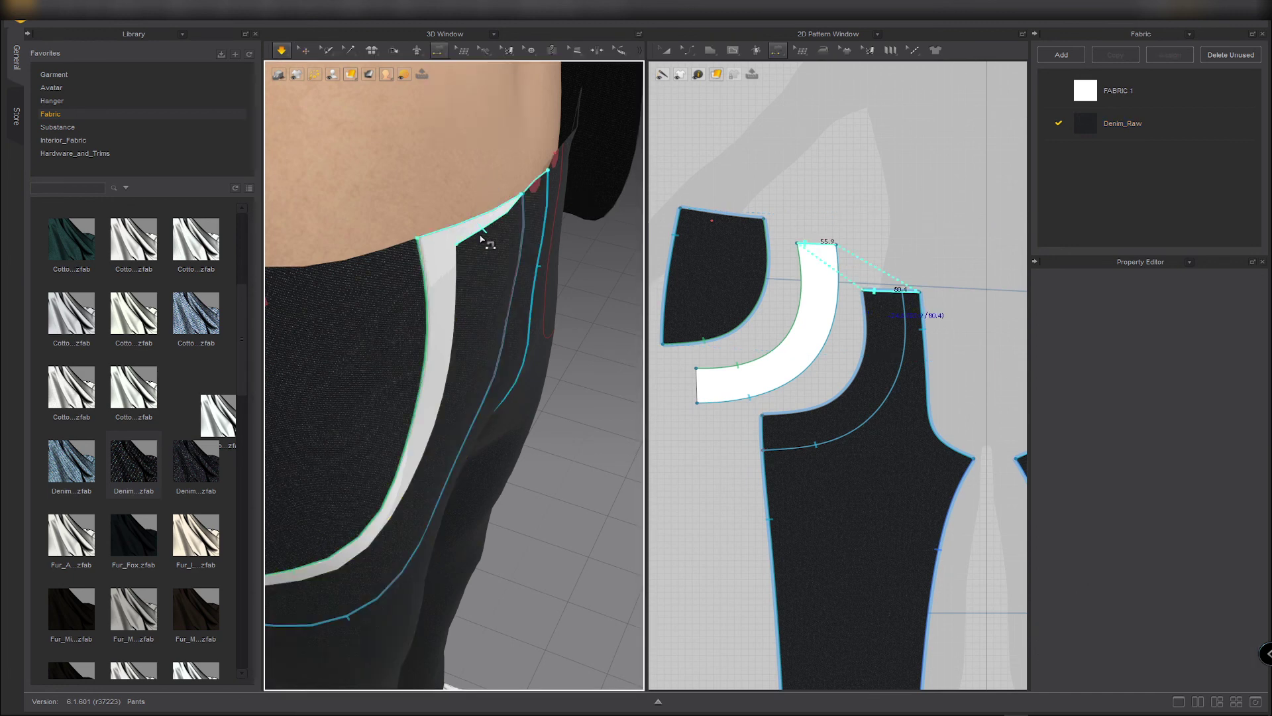
click(482, 237)
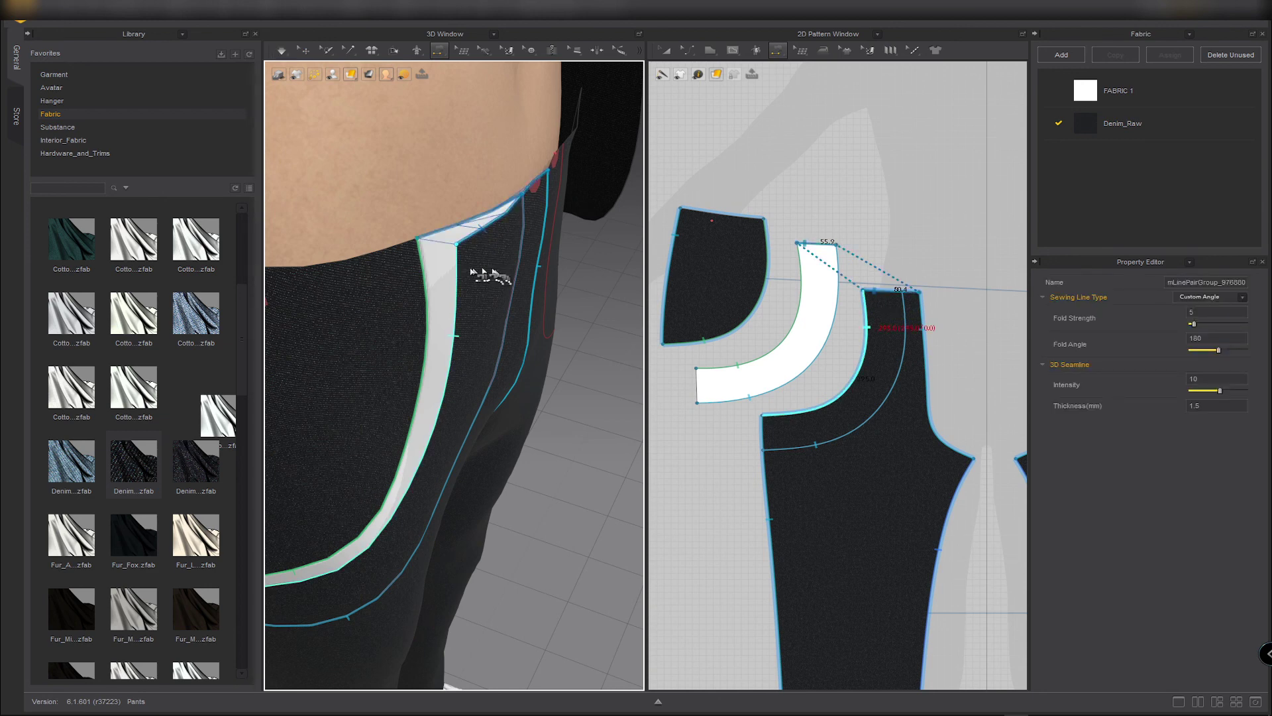
key(space)
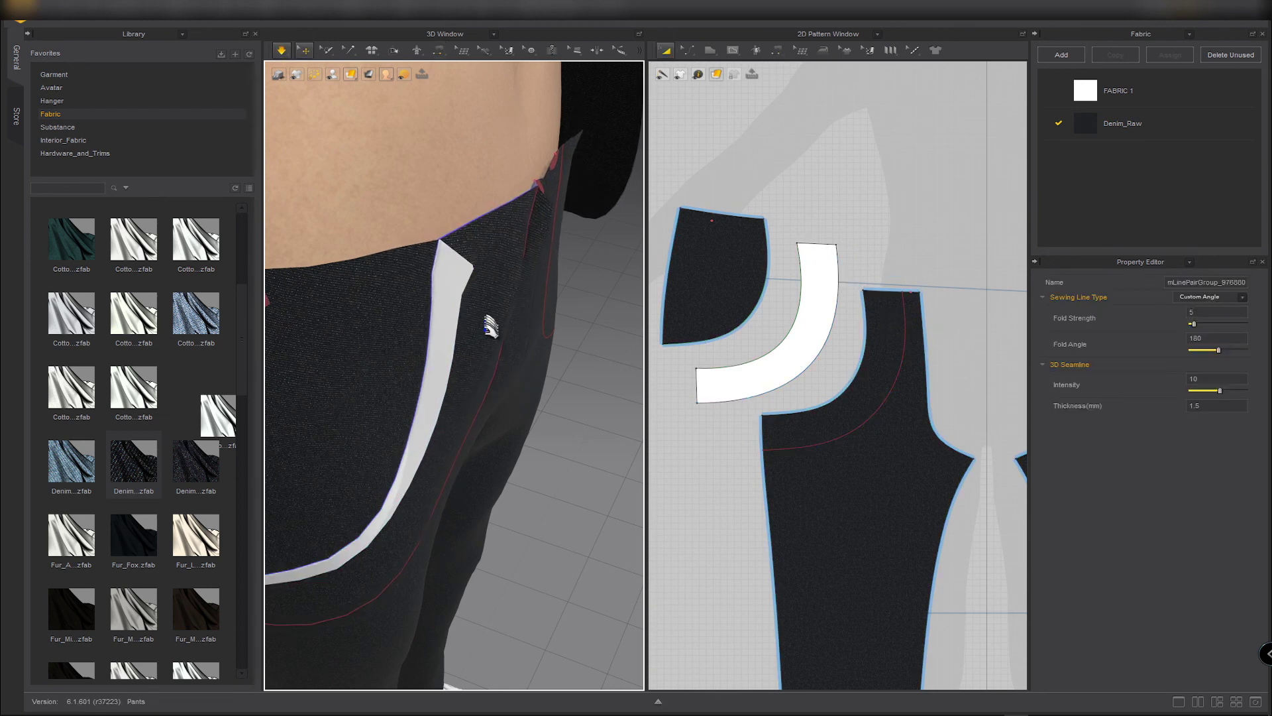
Tug the right front leg into place during simulation and inspect the pocket opening from the front.
scroll(487, 337, down, 3)
key(space)
right_drag(486, 349, 468, 285)
key(space)
drag(474, 374, 514, 341)
scroll(504, 351, down, 5)
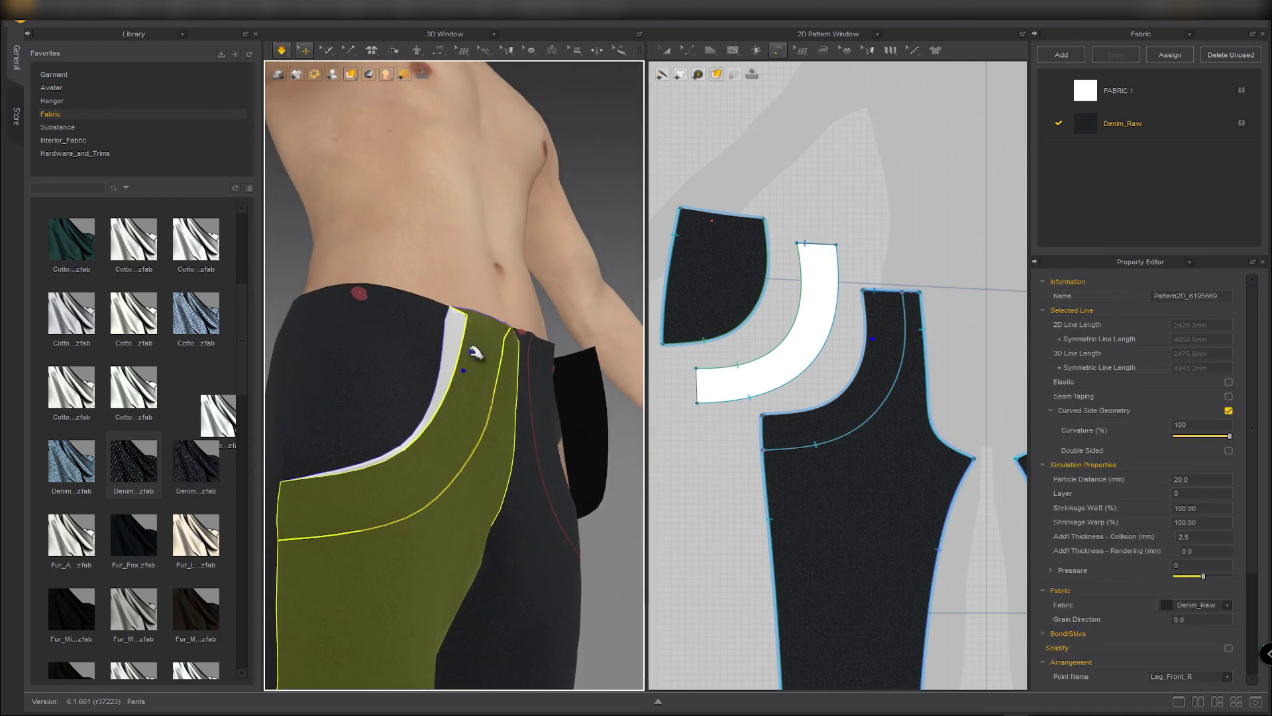
right_drag(474, 349, 407, 396)
middle_drag(482, 386, 462, 386)
mouse_move(462, 386)
right_down()
mouse_move(500, 363)
mouse_move(481, 390)
right_up()
scroll(476, 387, up, 6)
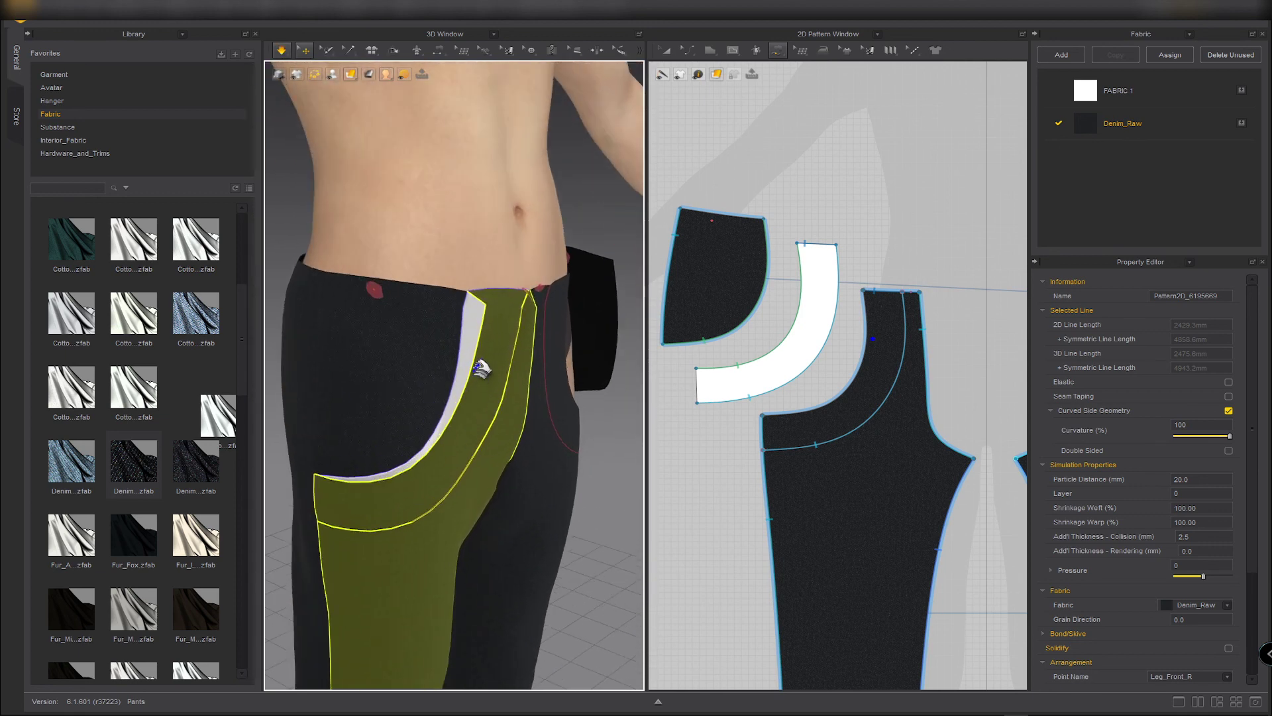
Readjust the simulated front leg near the pocket curve and compare the opening with the white band in the 2D pattern.
scroll(666, 275, down, 4)
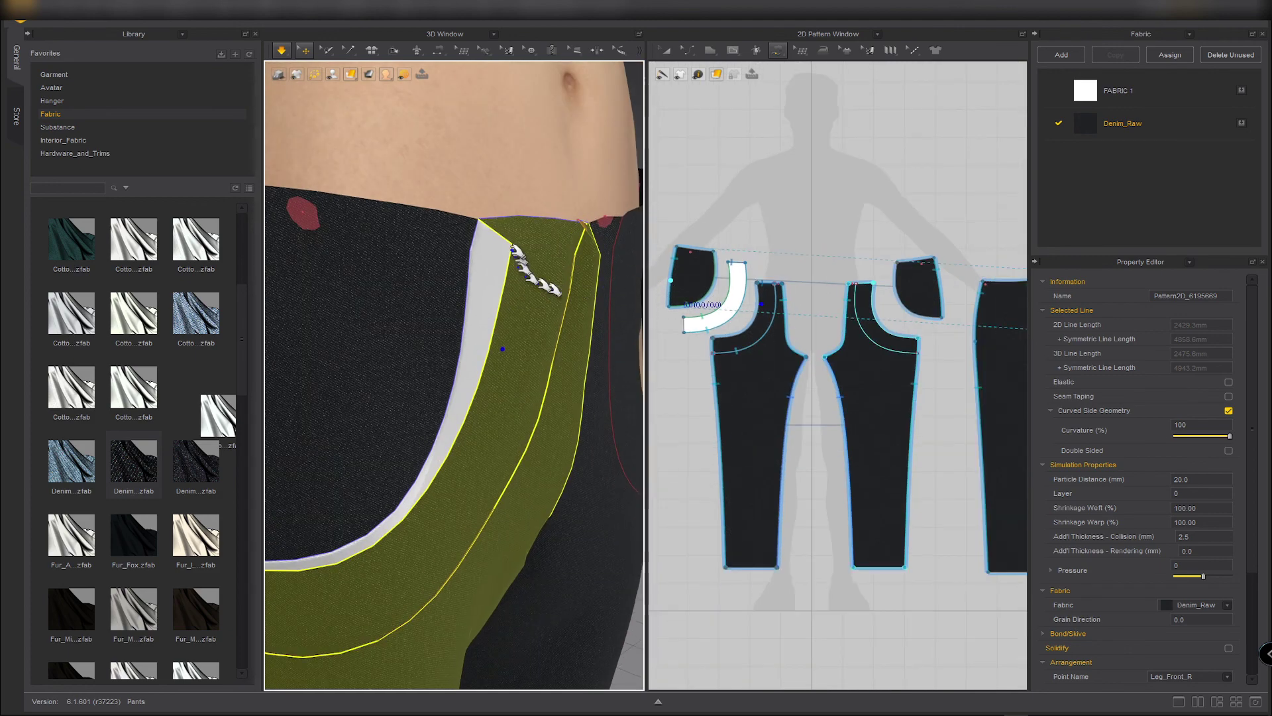
right_drag(494, 323, 395, 429)
middle_drag(395, 428, 511, 333)
drag(495, 411, 475, 417)
scroll(464, 411, up, 2)
key(space)
right_drag(462, 411, 539, 363)
key(space)
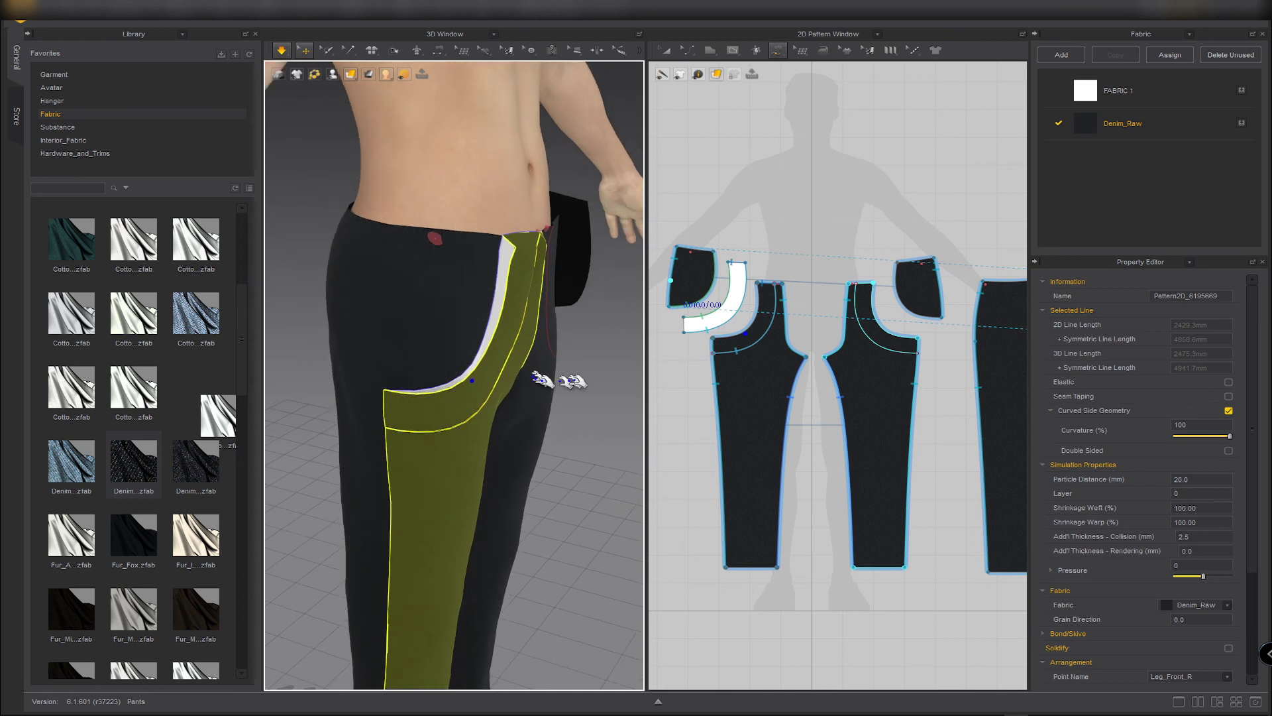
scroll(788, 340, down, 2)
scroll(762, 341, up, 5)
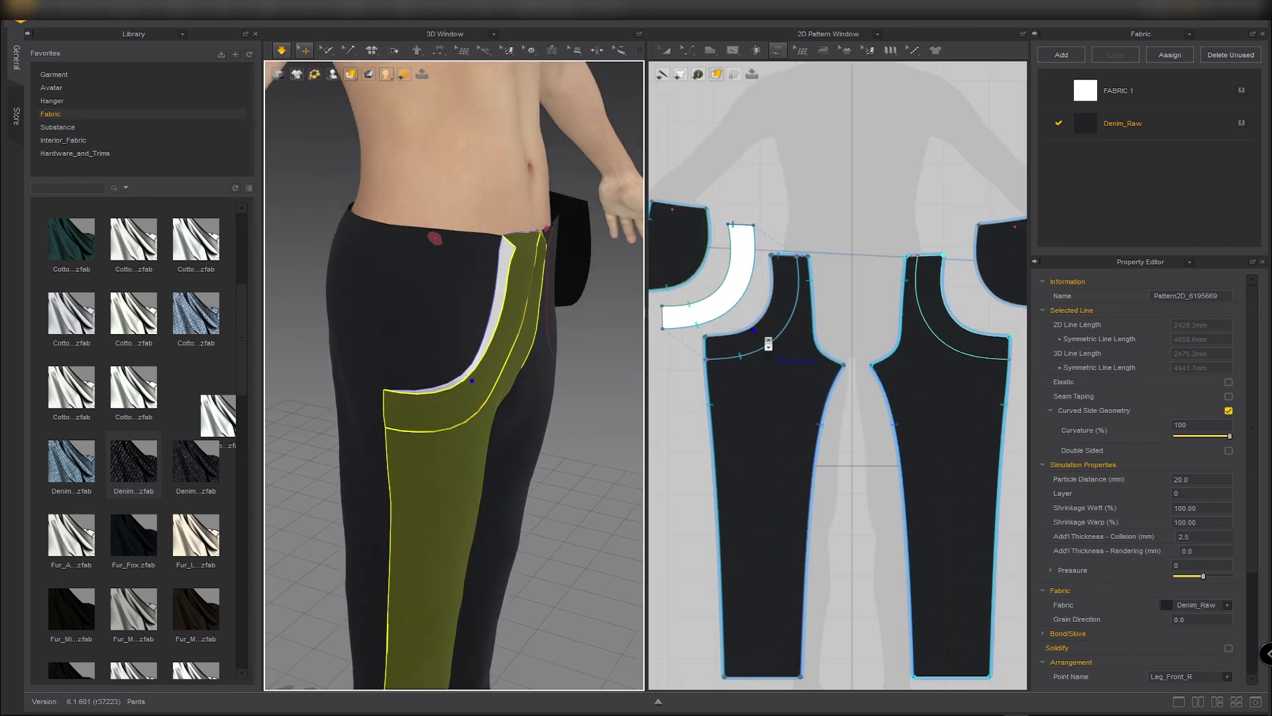
scroll(789, 378, down, 1)
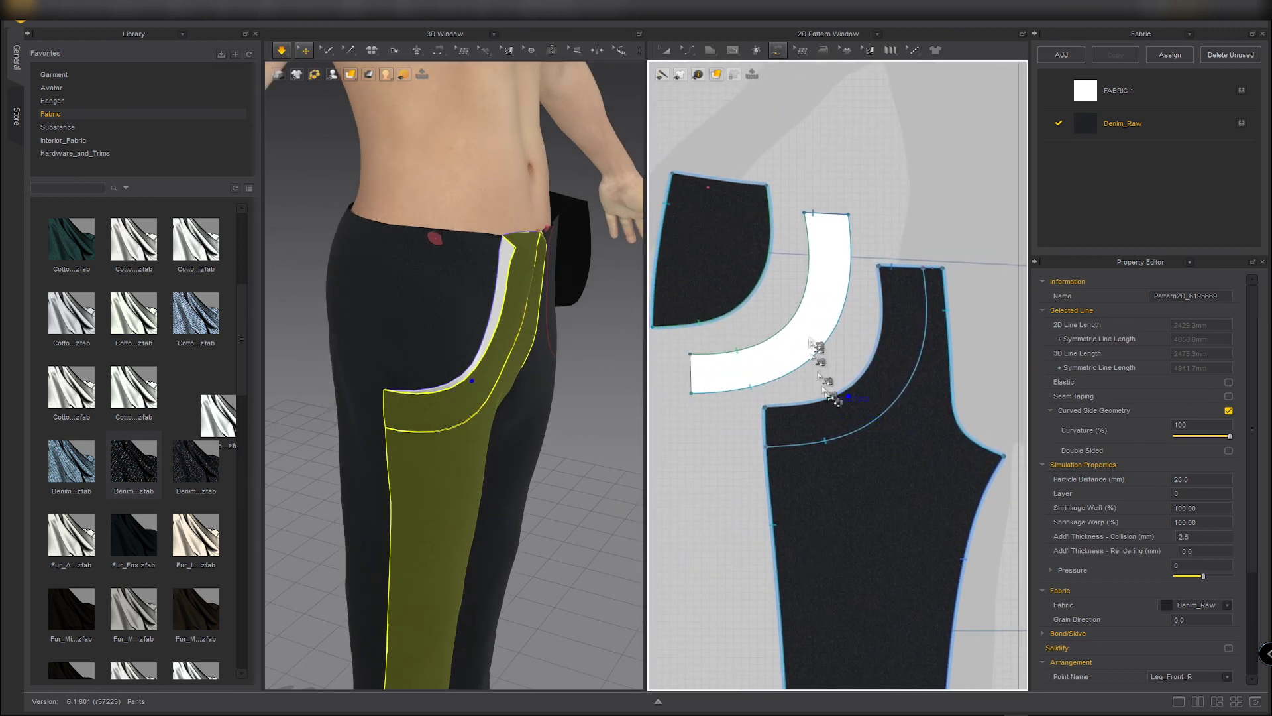